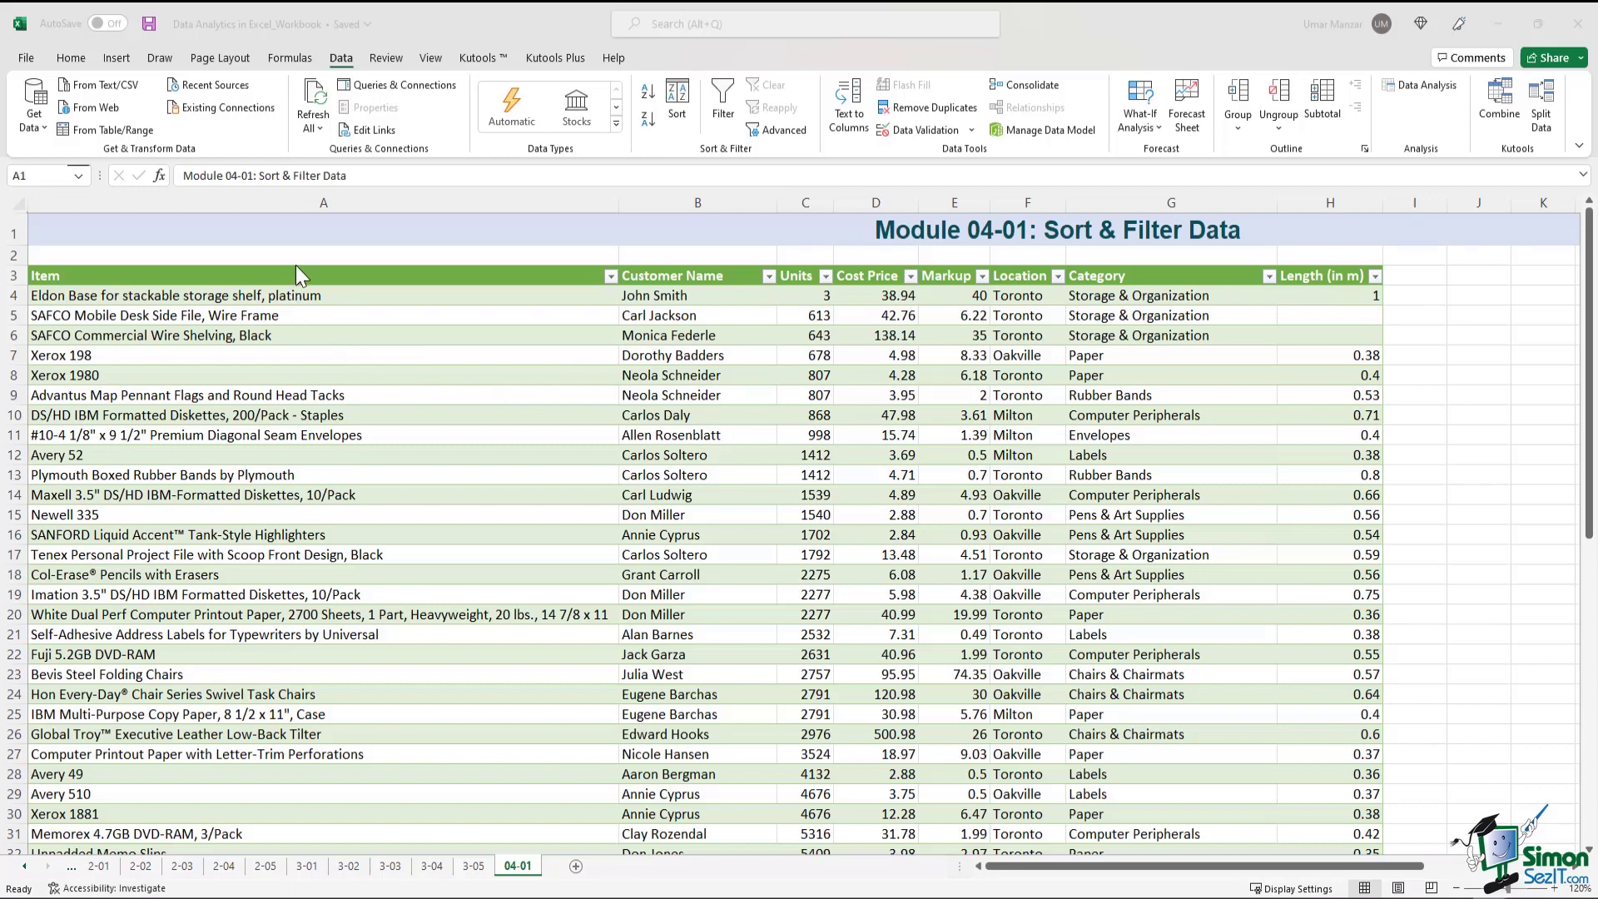
Step: Select the whole body of the sales table, rows 4 through 61
{"action": "left_click_drag", "start_coordinate": [297, 266], "coordinate": [1313, 278]}
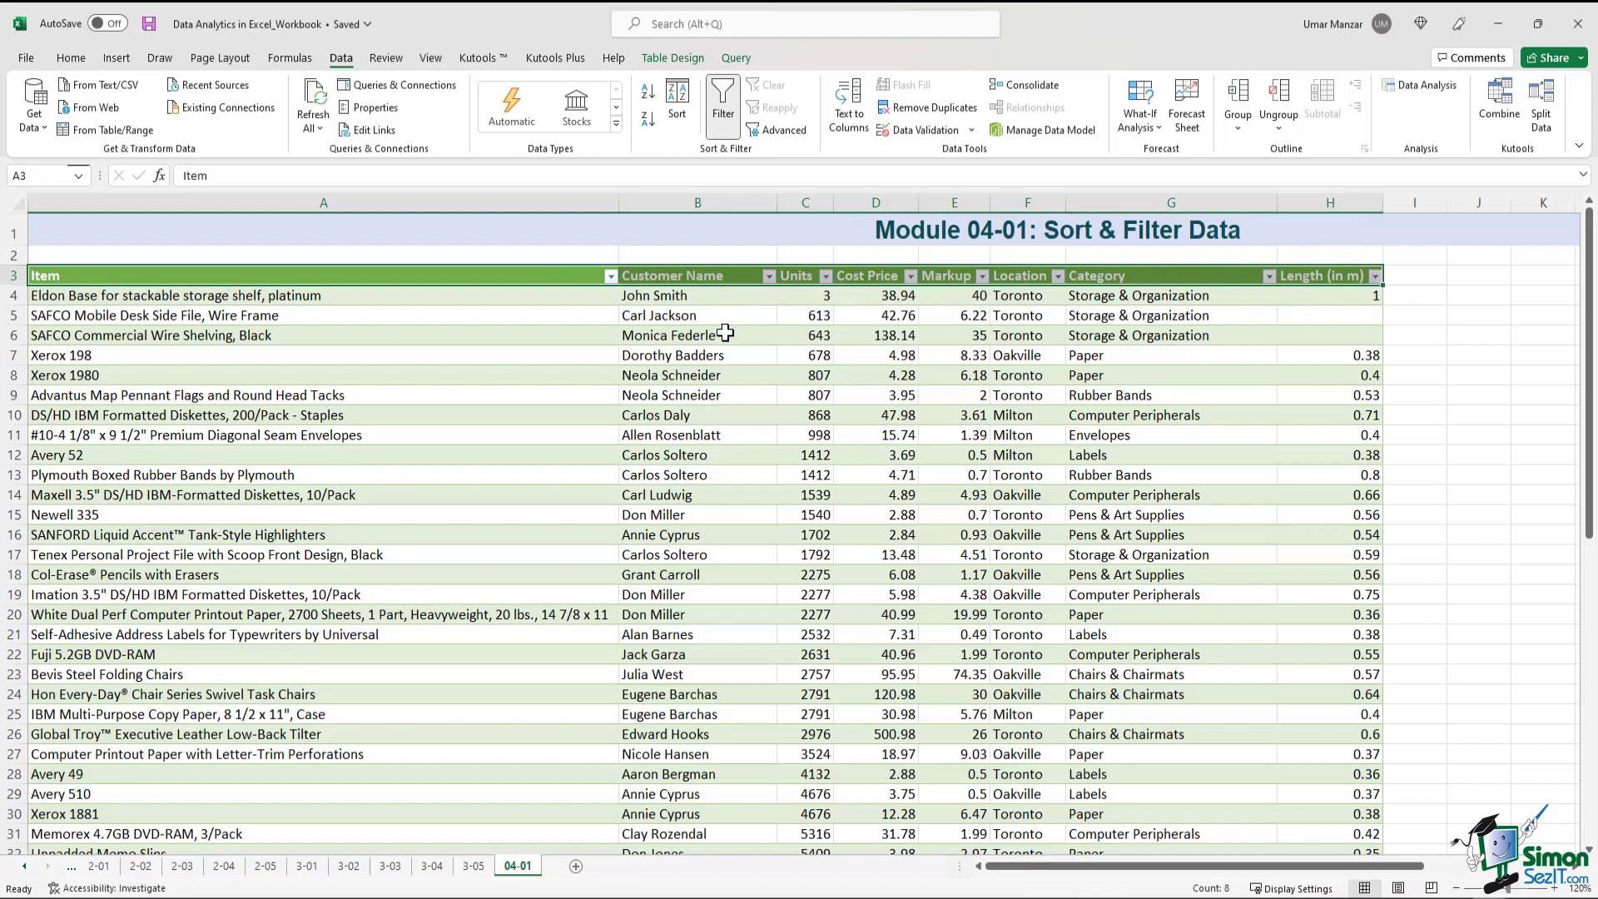
{"action": "left_click", "coordinate": [362, 407]}
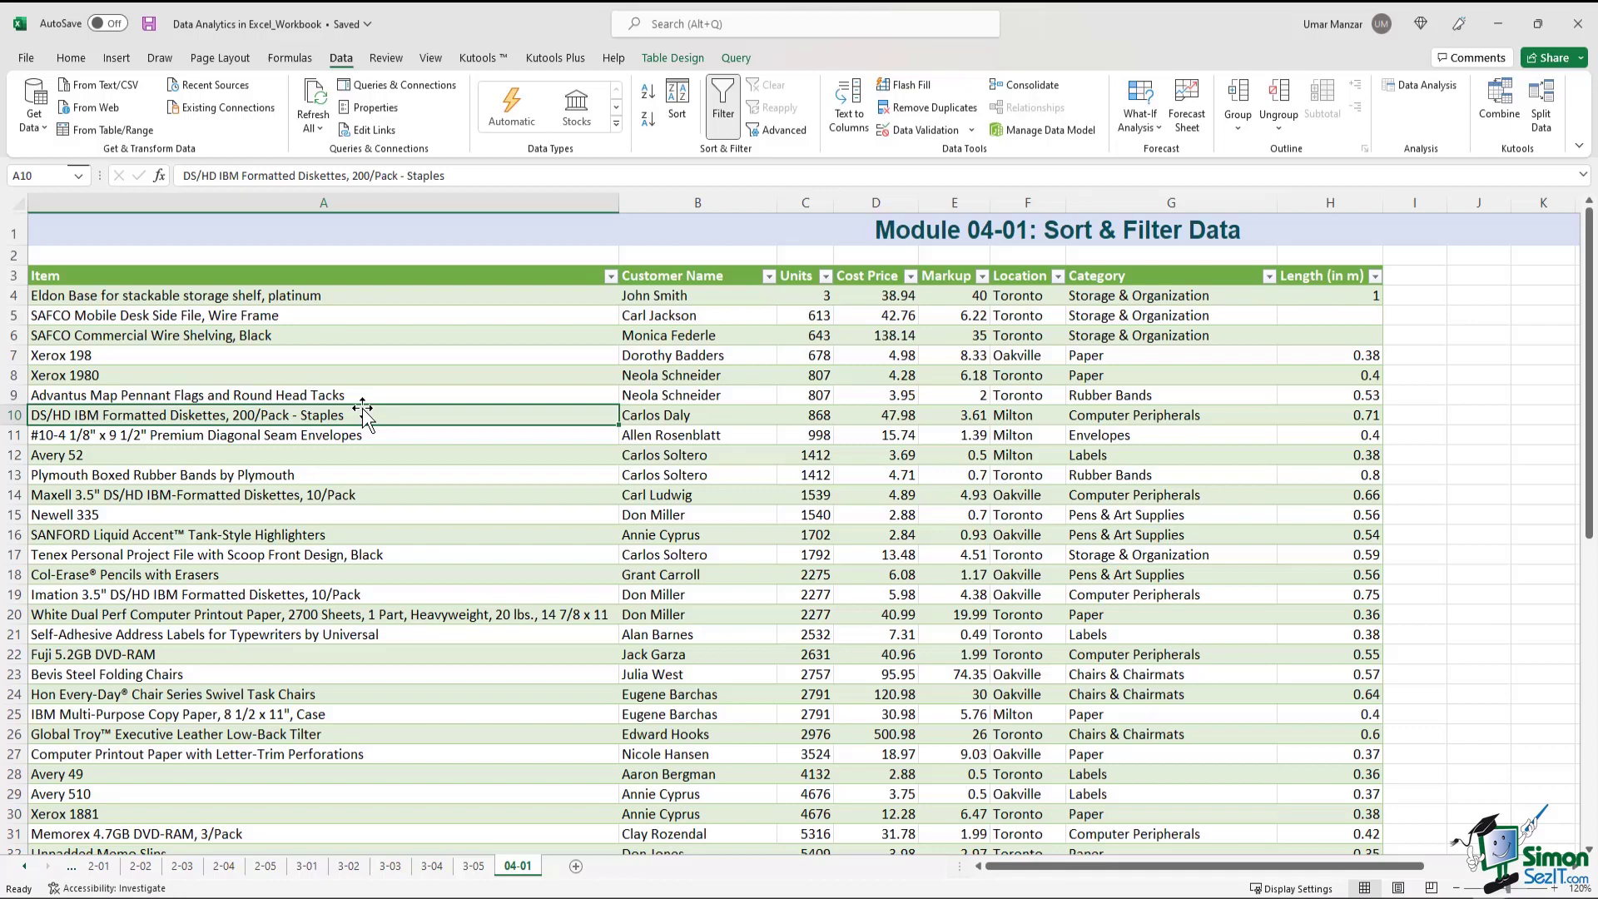
{"action": "key", "text": "ctrl+a"}
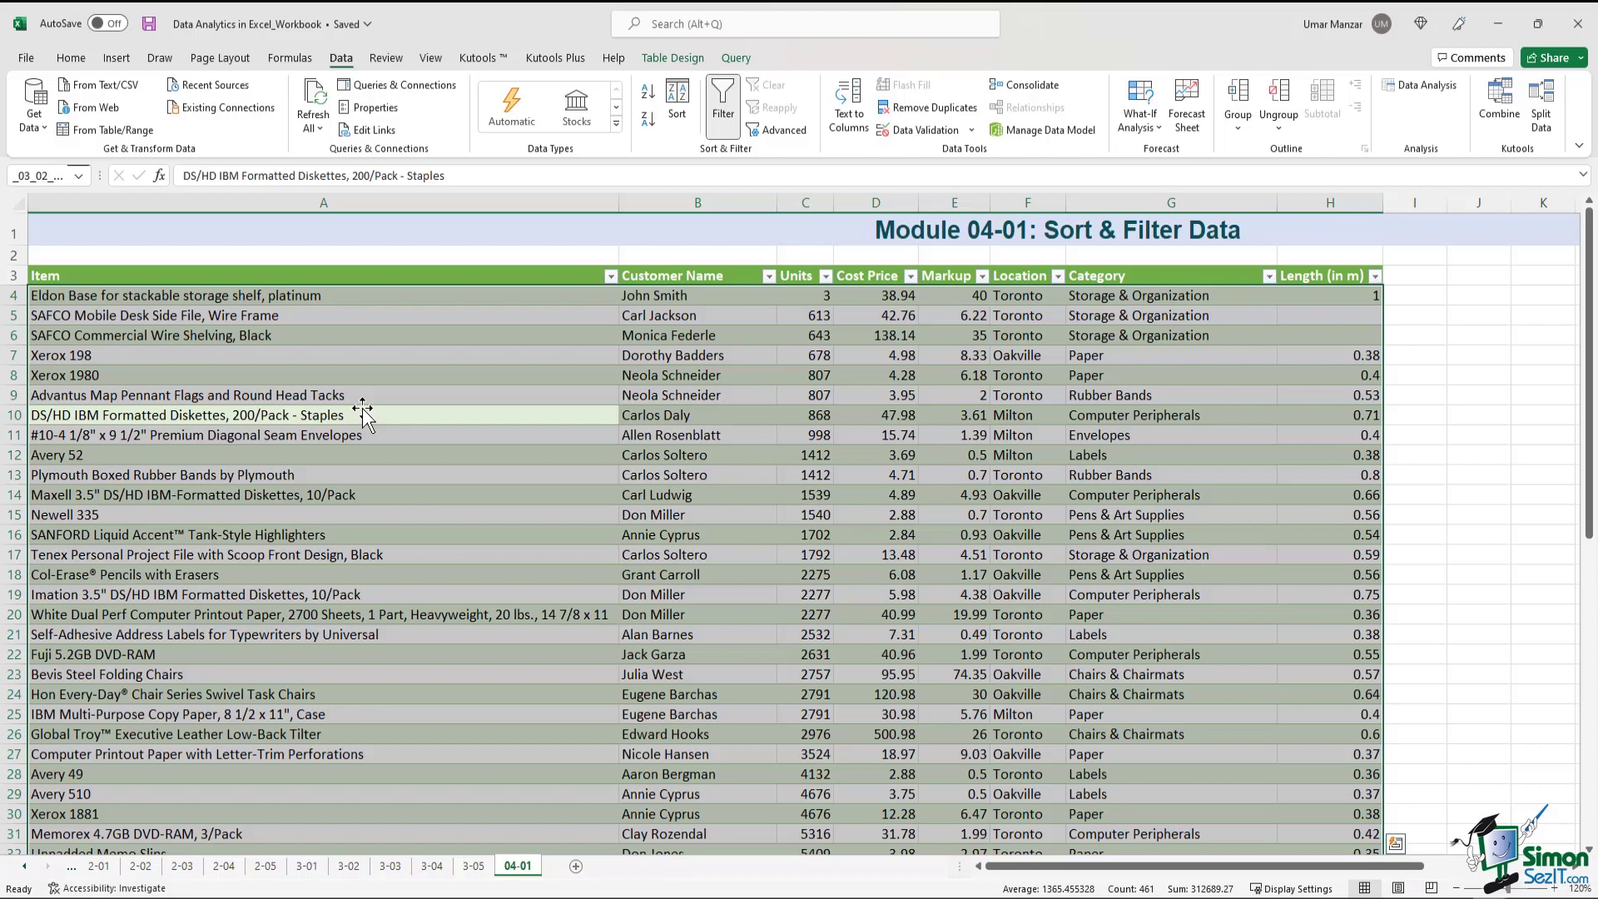
Step: Cycle through the selection's four corners to confirm its extent
{"action": "key", "text": "ctrl+period"}
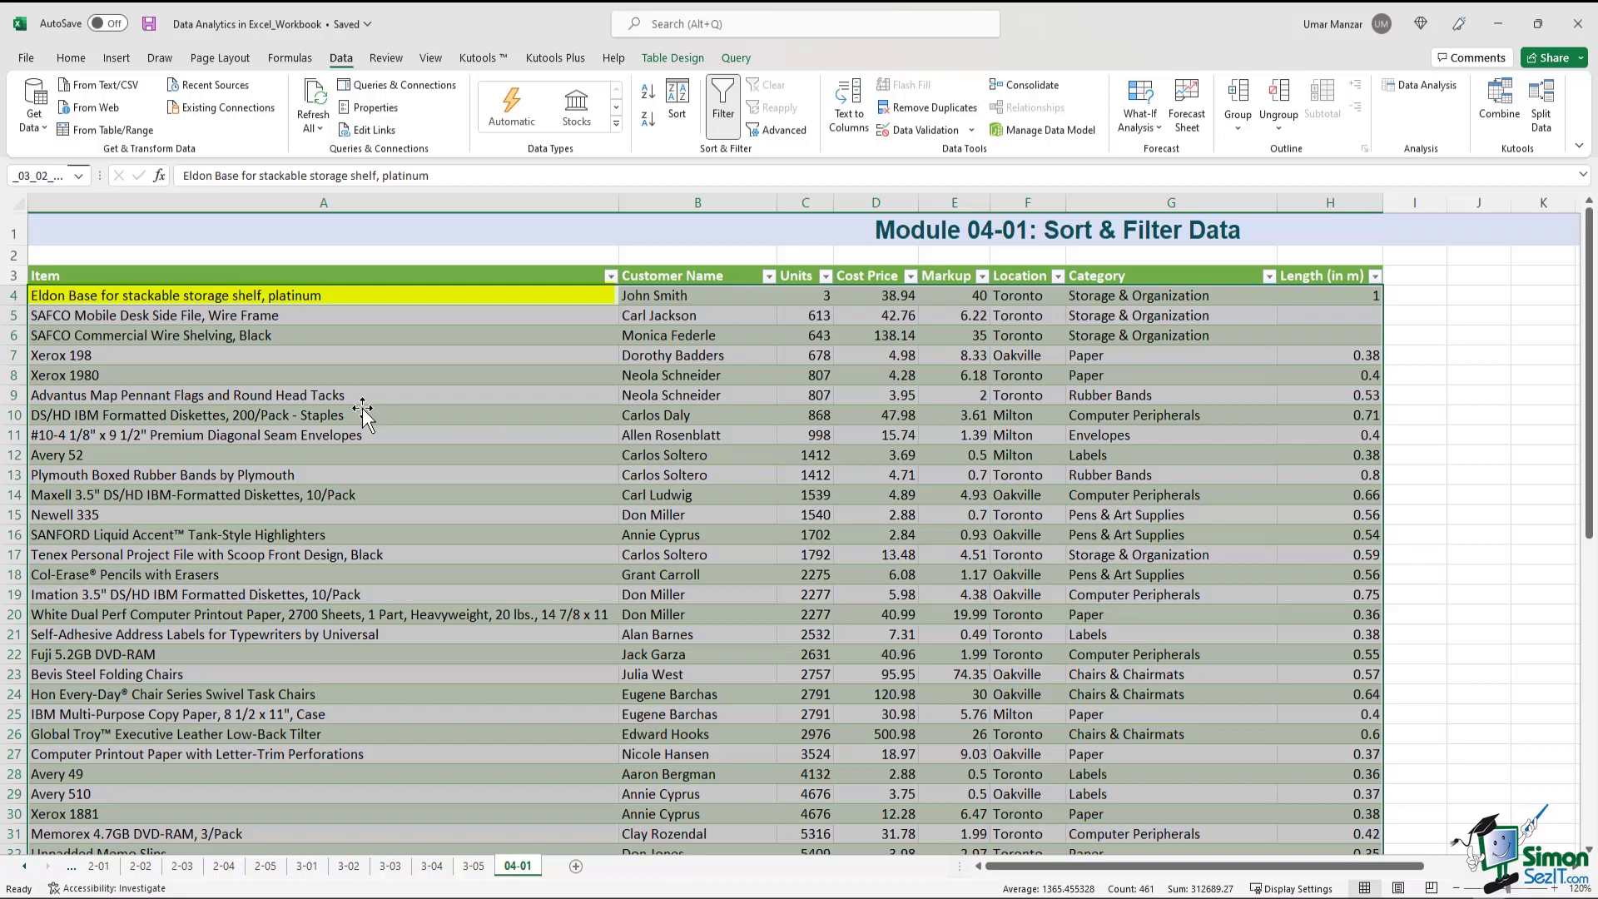
{"action": "key", "text": "ctrl+period"}
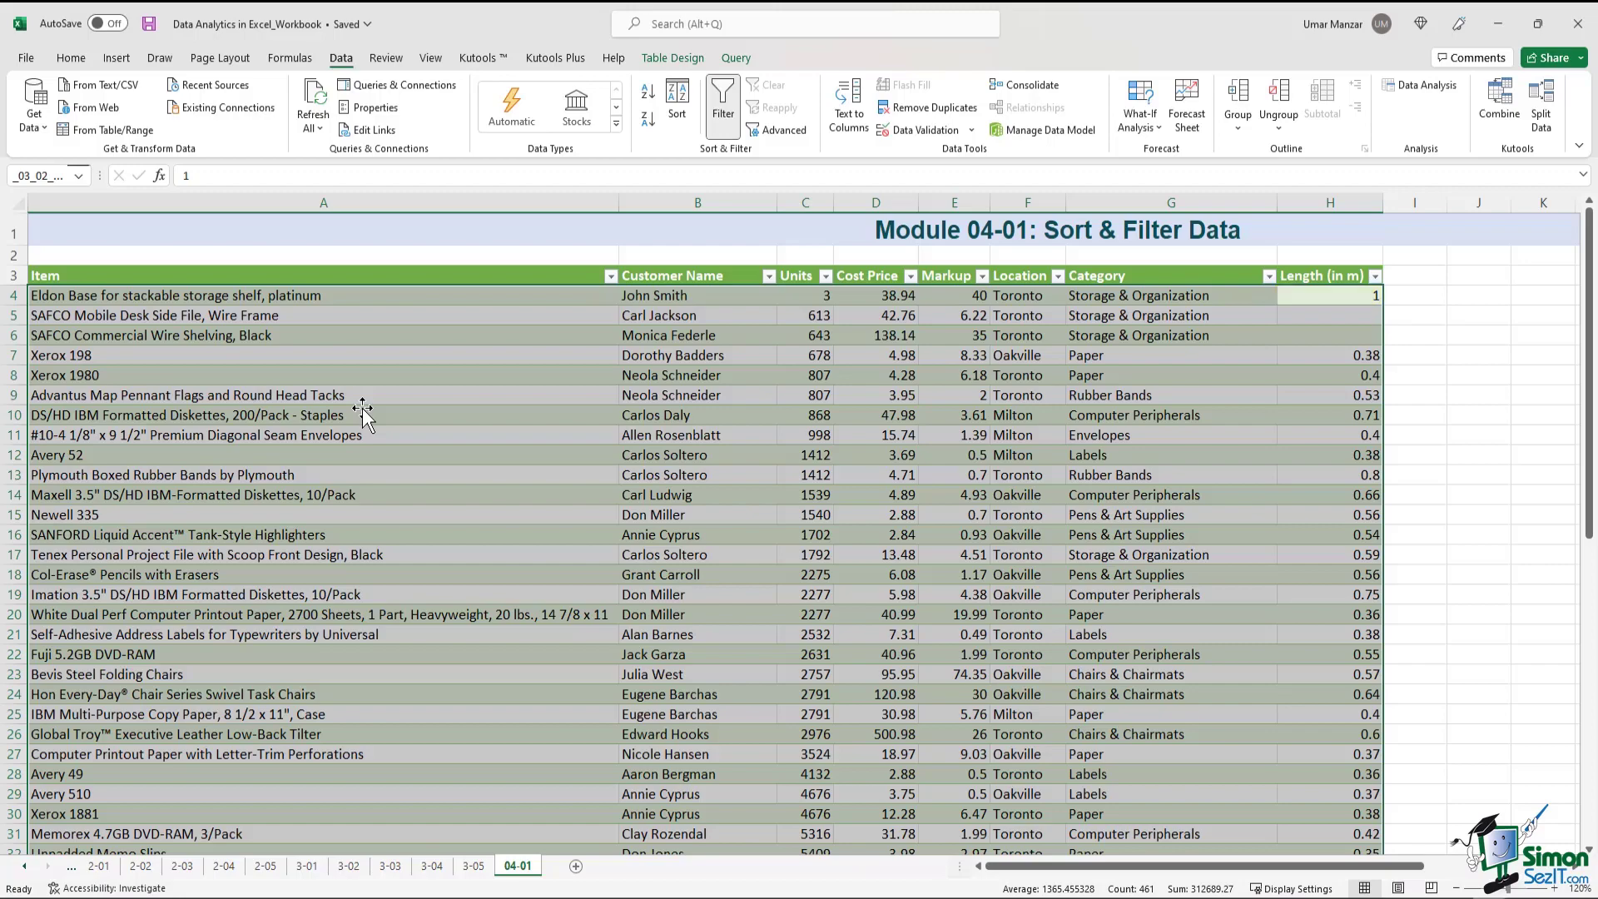
{"action": "key", "text": "ctrl+period"}
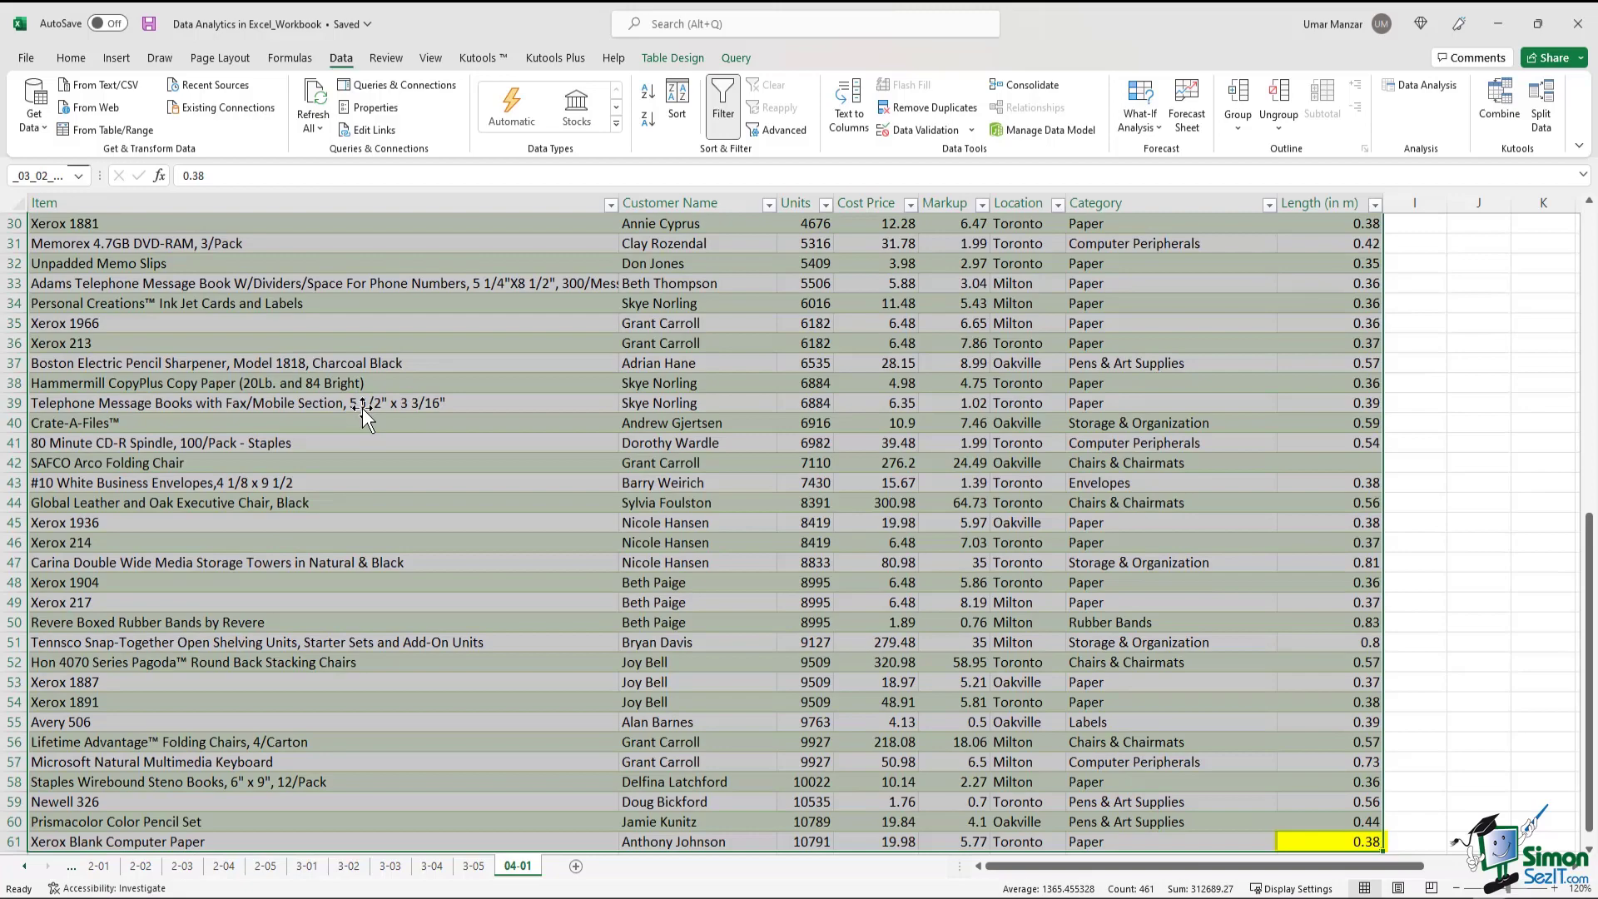
{"action": "key", "text": "ctrl+period"}
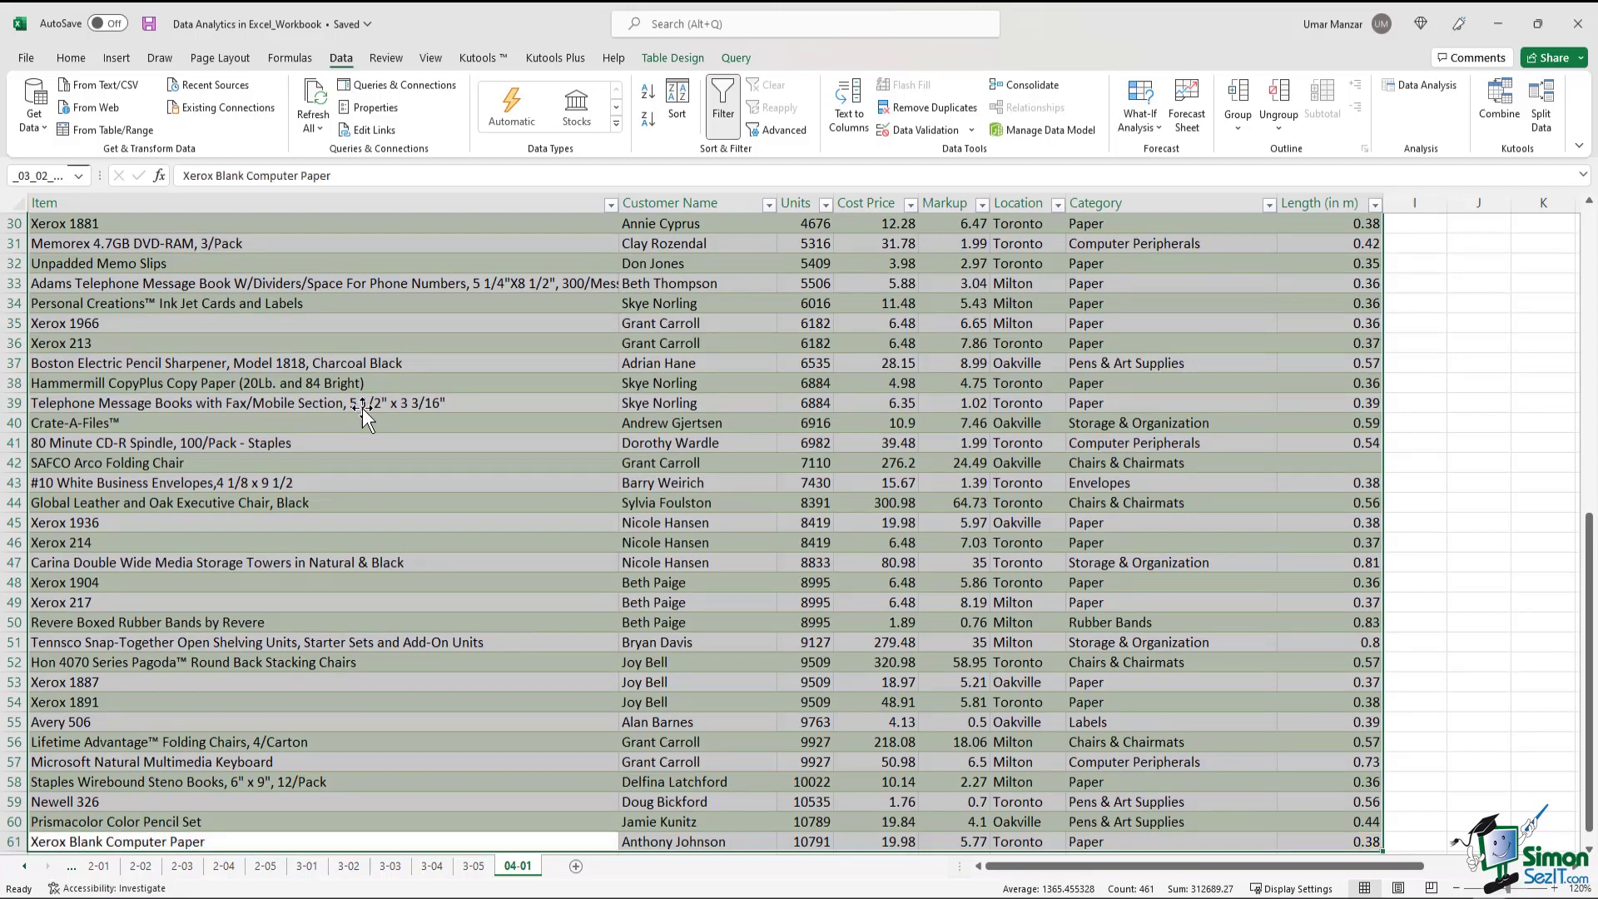
{"action": "key", "text": "ctrl+period"}
{"action": "key", "text": "ctrl+period"}
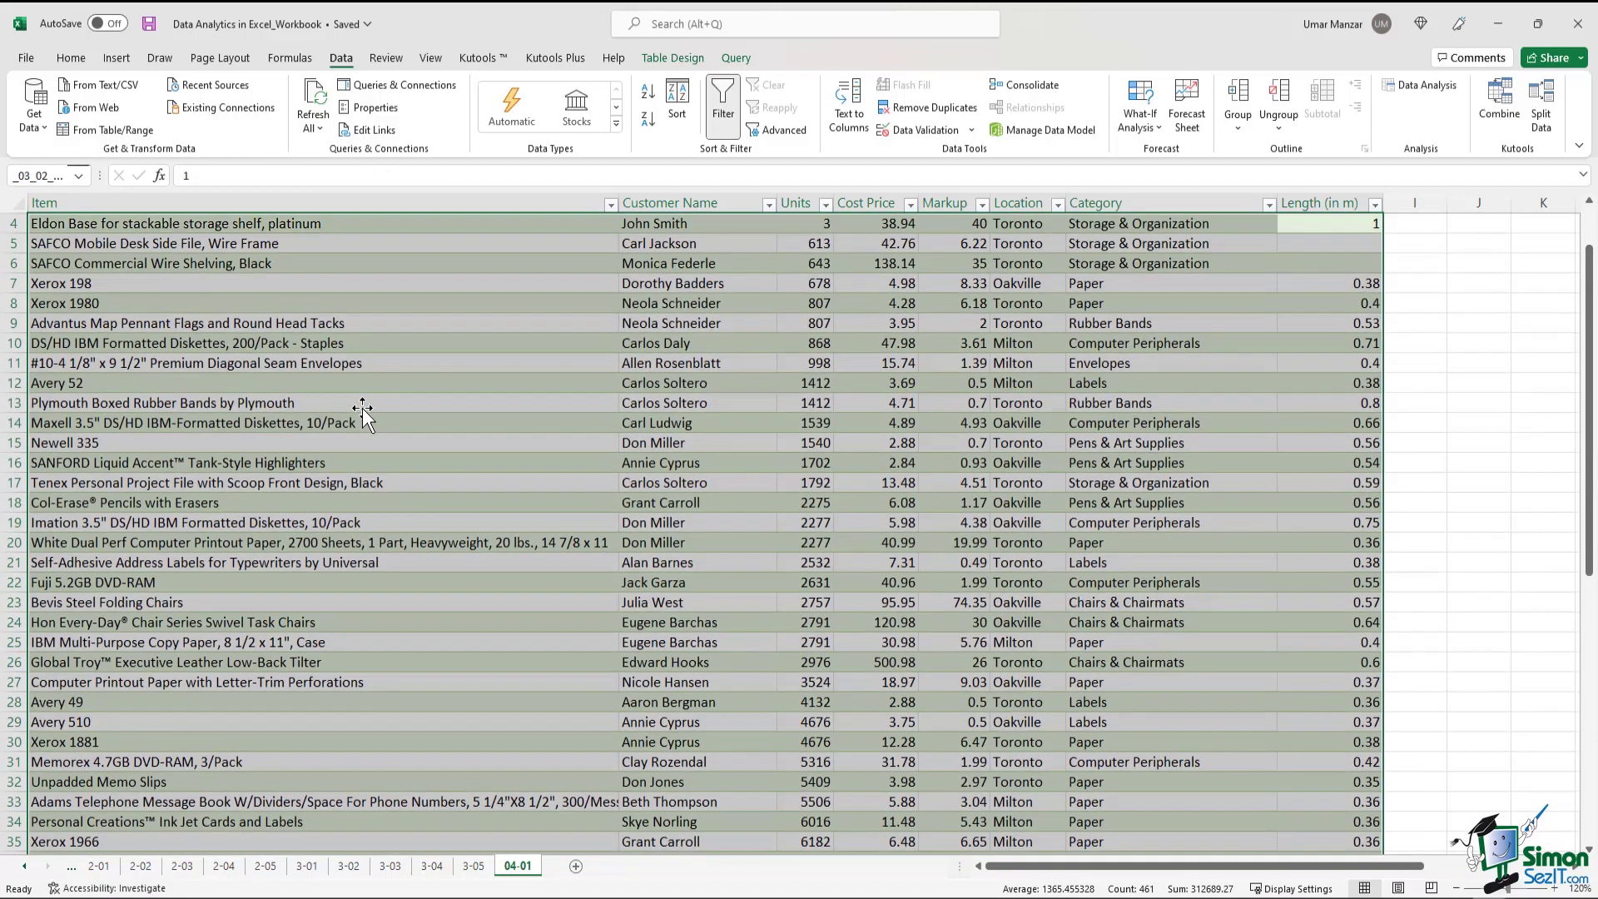
{"action": "key", "text": "ctrl+period"}
{"action": "key", "text": "ctrl+period"}
{"action": "key", "text": "ctrl+period"}
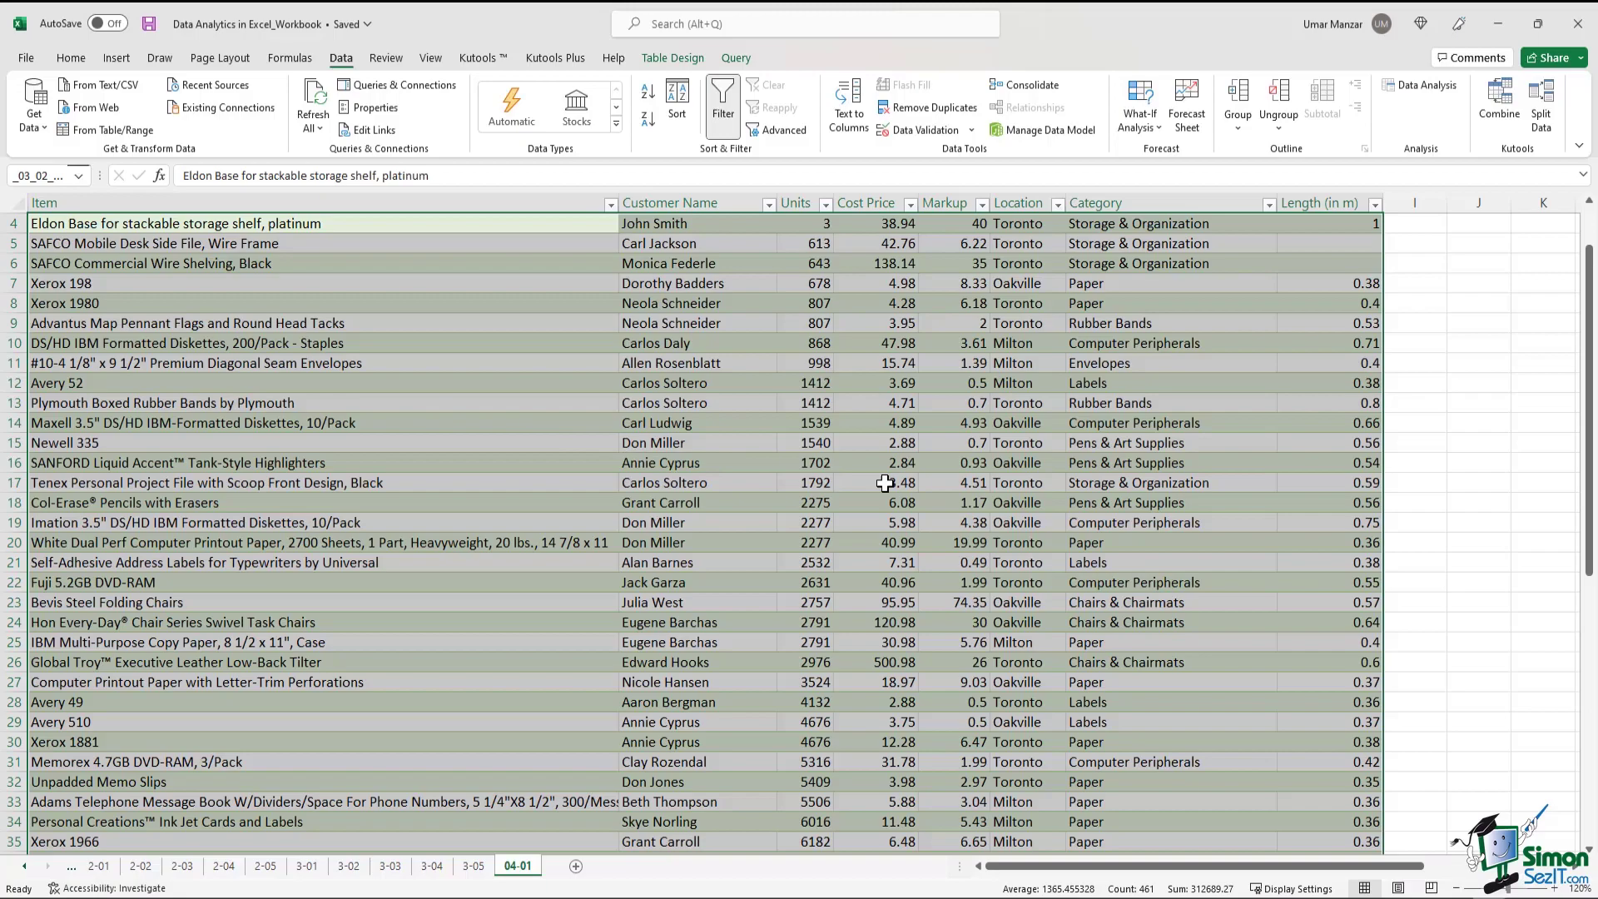
Step: Sort the table by Category Z to A so Storage & Organization comes first
{"action": "left_click", "coordinate": [1107, 362]}
{"action": "left_click", "coordinate": [71, 57]}
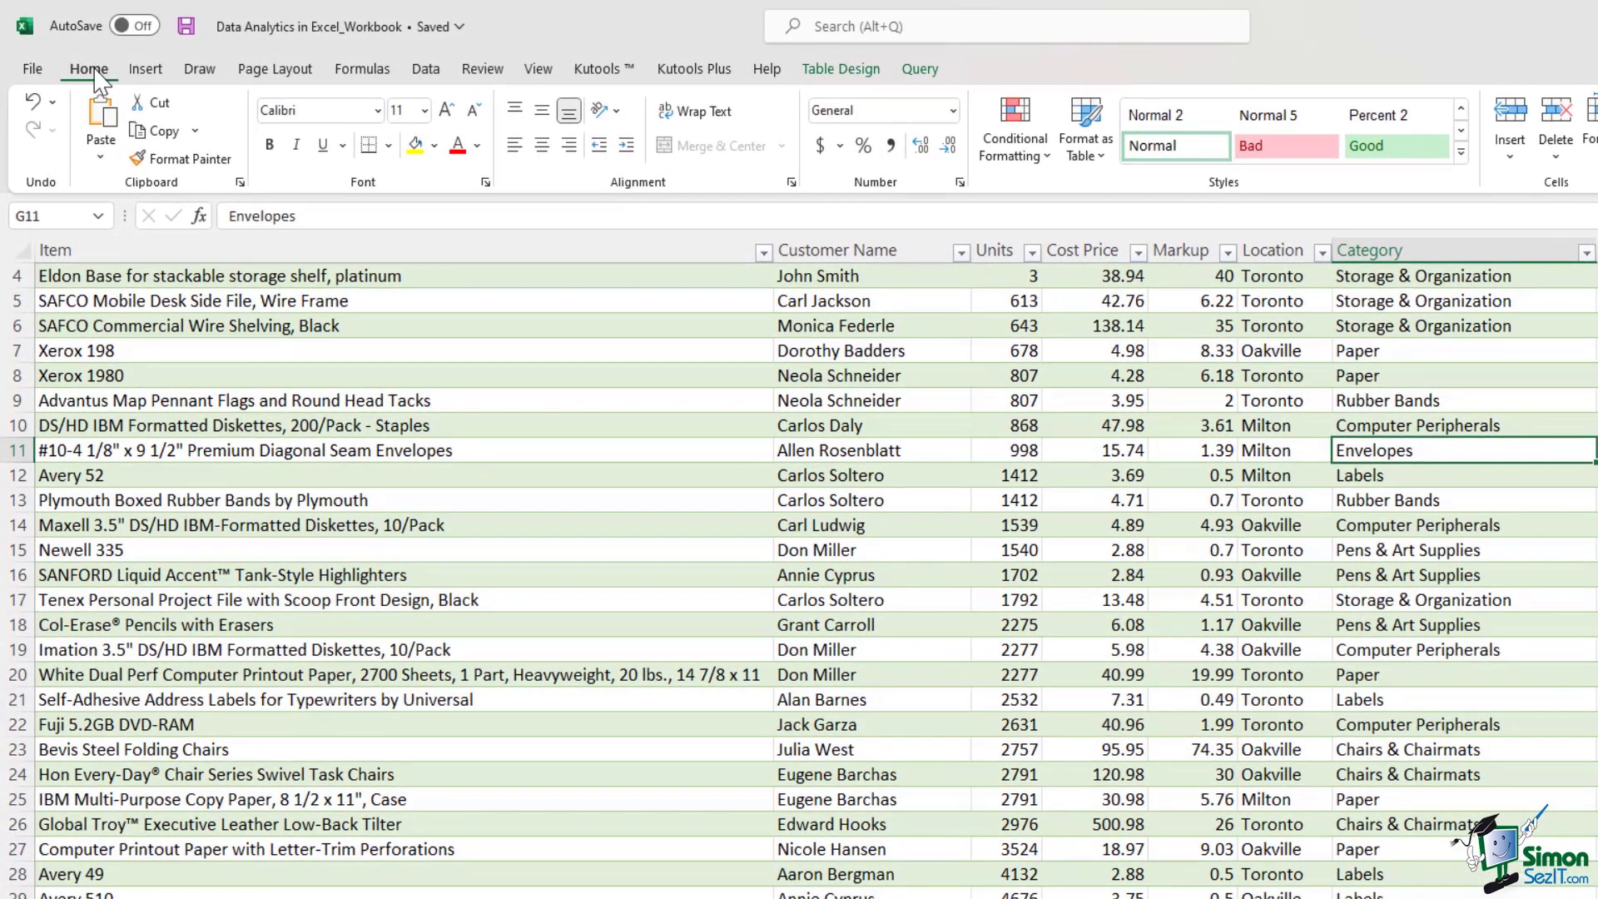
{"action": "left_click", "coordinate": [1489, 125]}
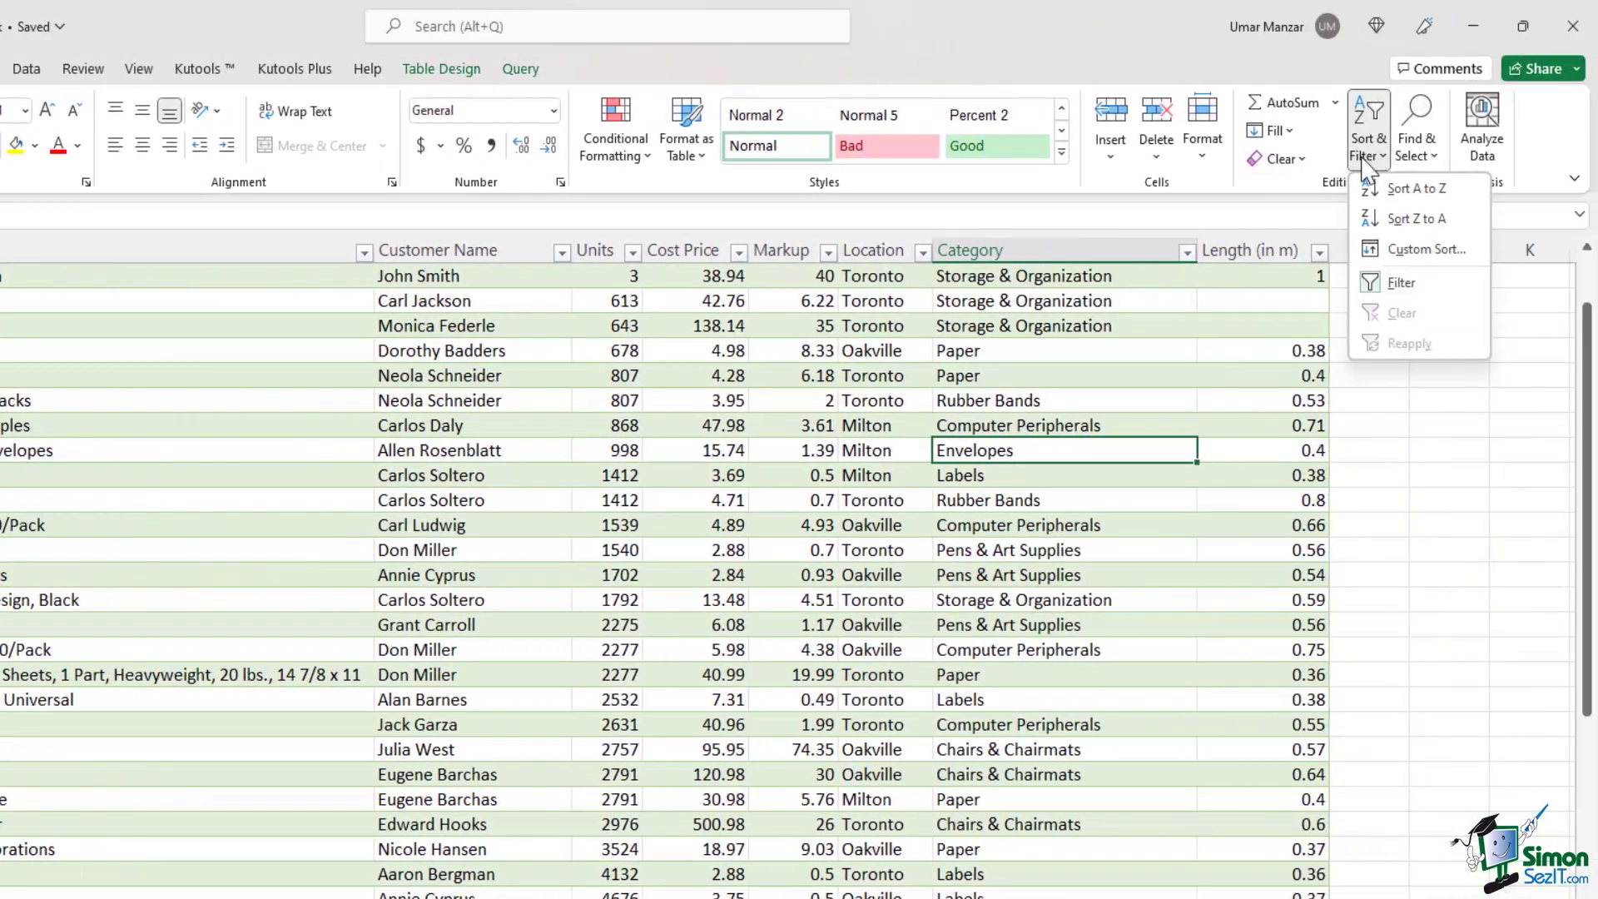
{"action": "left_click", "coordinate": [1371, 158]}
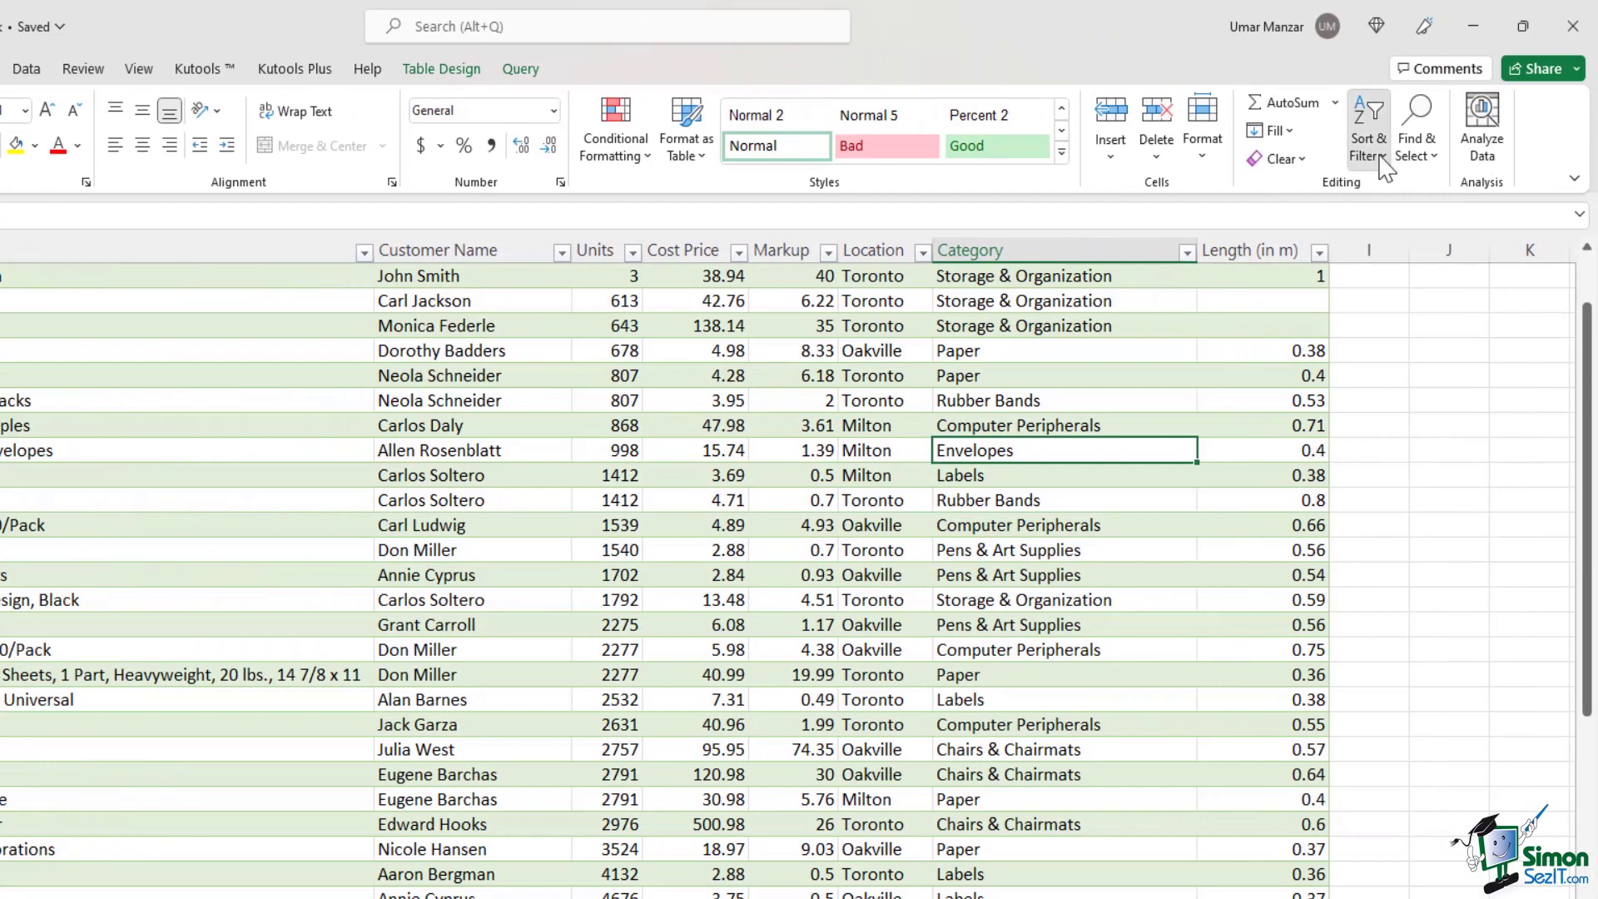
{"action": "left_click", "coordinate": [1379, 162]}
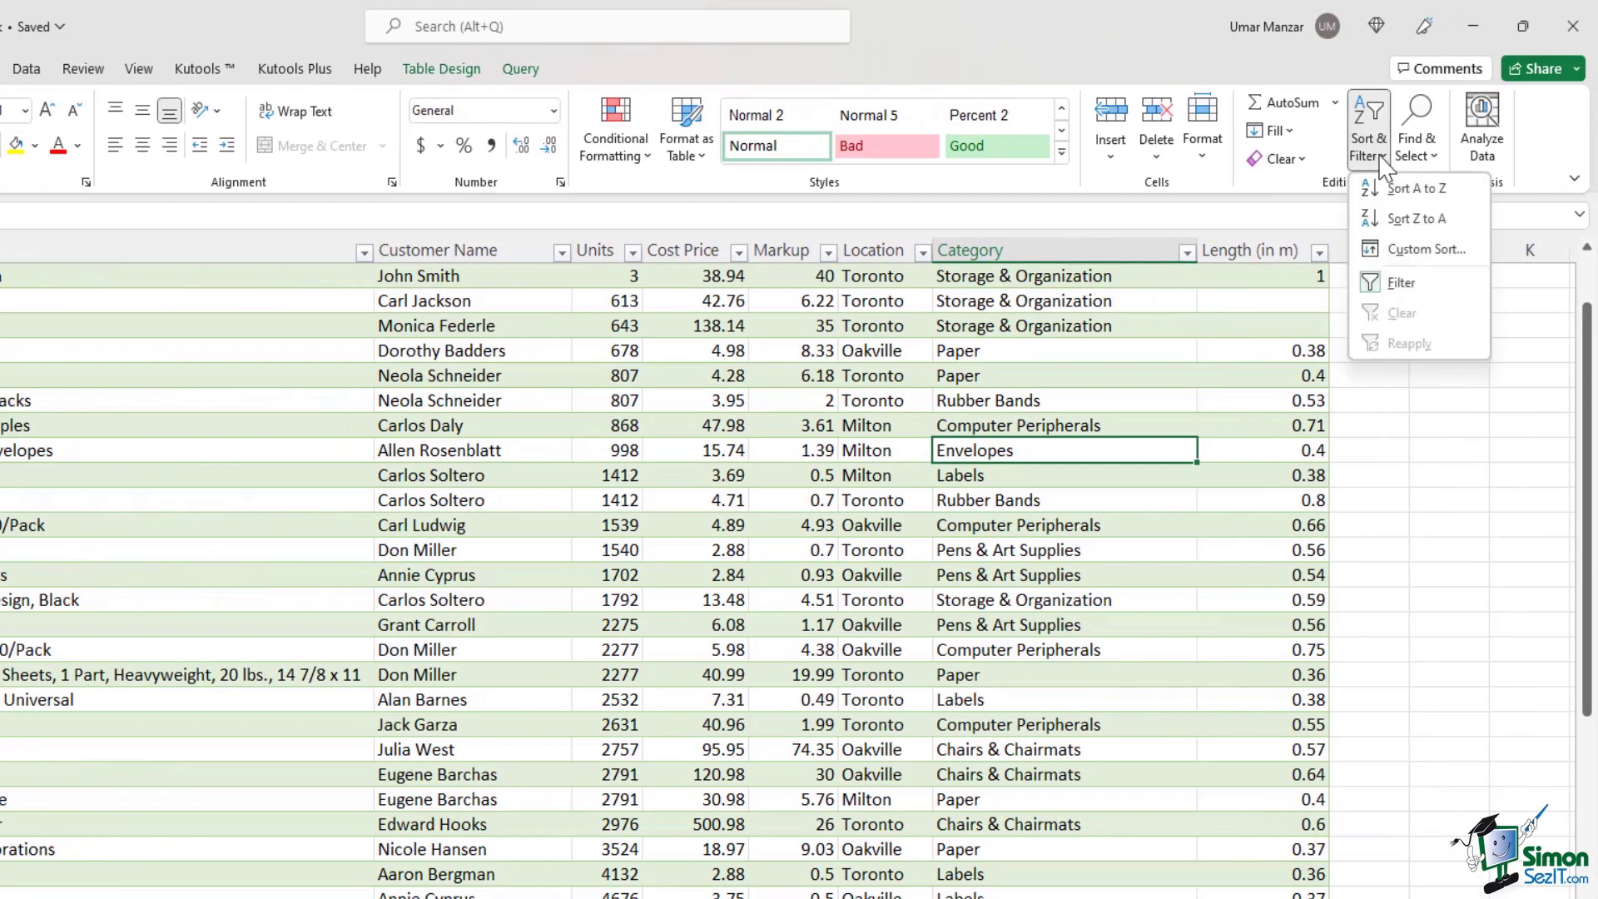
{"action": "left_click", "coordinate": [1430, 220]}
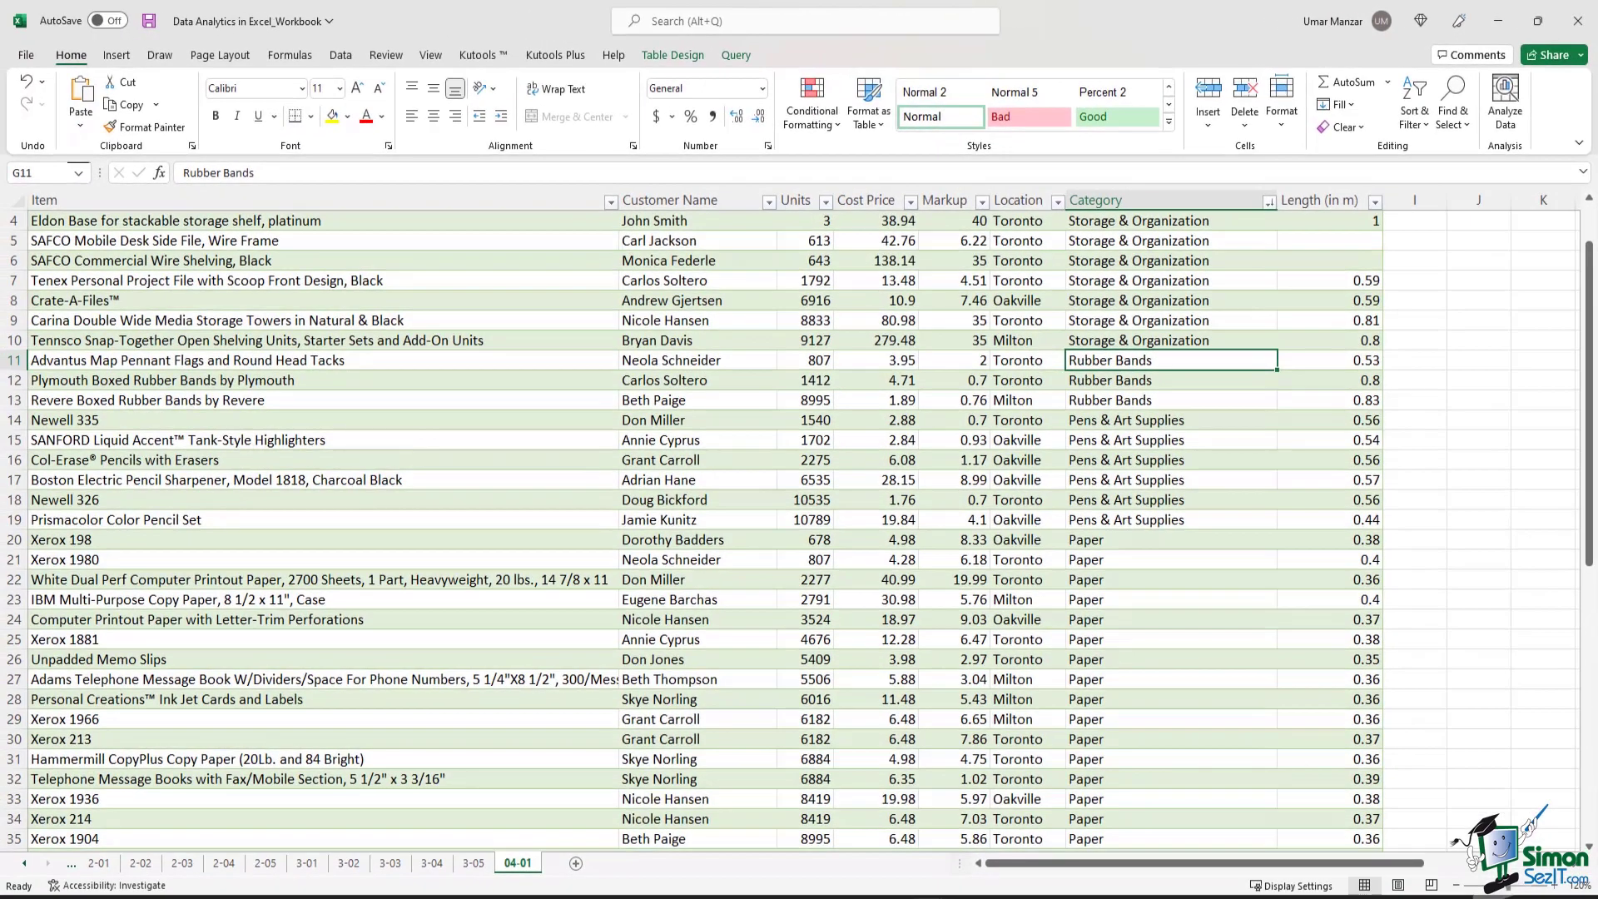
{"action": "scroll", "coordinate": [1236, 414], "scroll_direction": "up", "scroll_amount": 1}
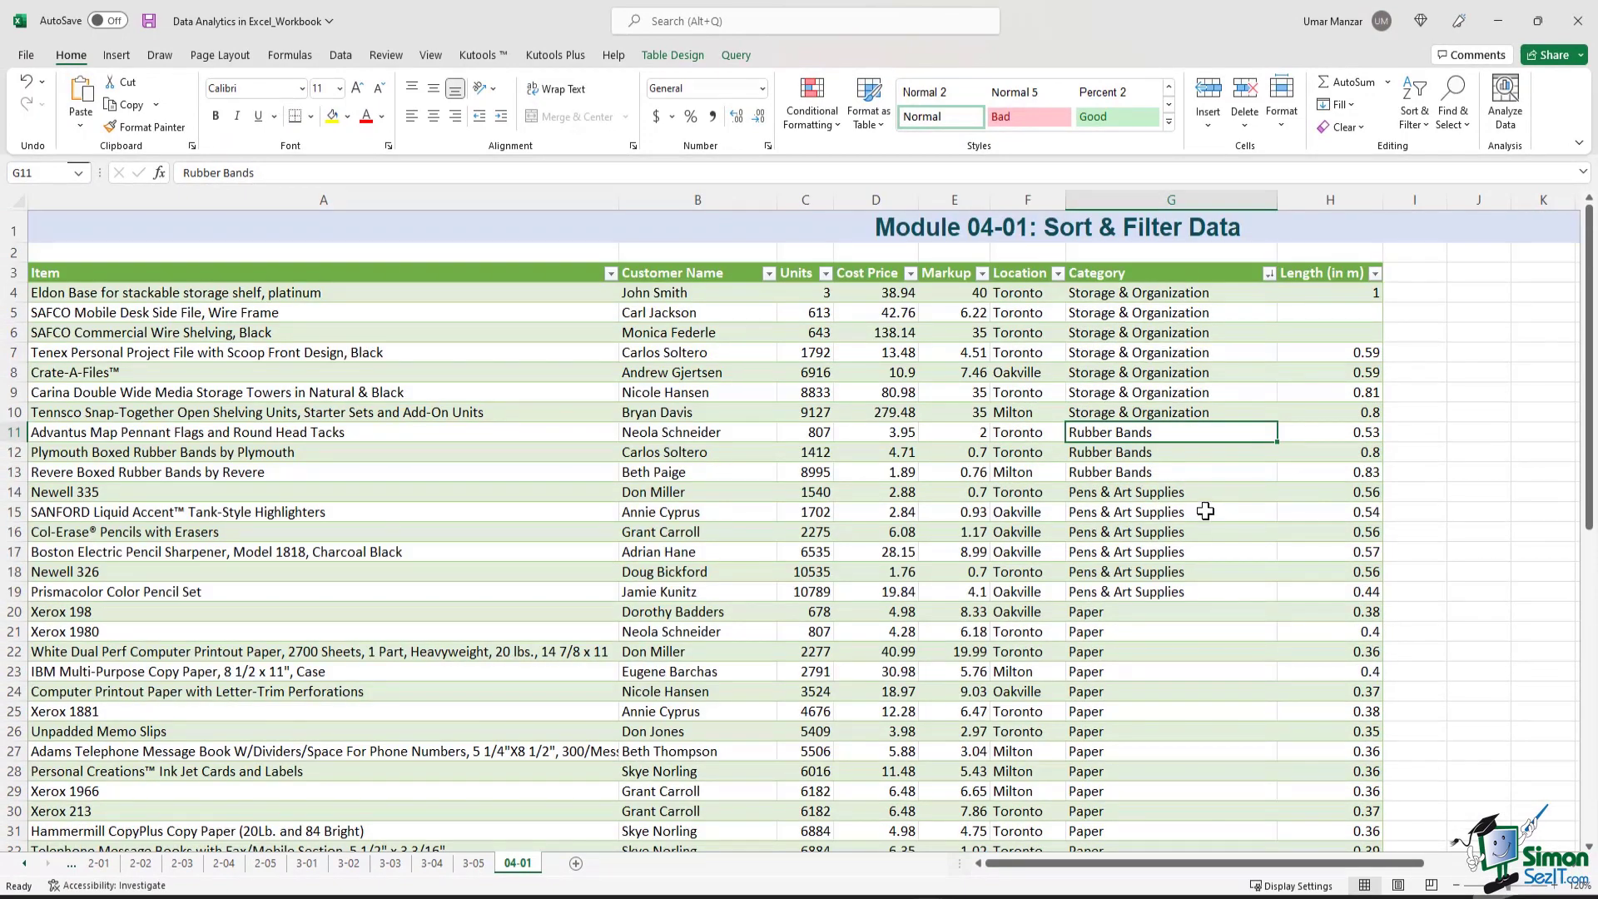
{"action": "left_click_drag", "start_coordinate": [1207, 412], "coordinate": [1165, 292]}
{"action": "left_click_drag", "start_coordinate": [83, 292], "coordinate": [1323, 418]}
{"action": "left_click_drag", "start_coordinate": [1190, 432], "coordinate": [394, 479]}
{"action": "scroll", "coordinate": [991, 506], "scroll_direction": "down", "scroll_amount": 11}
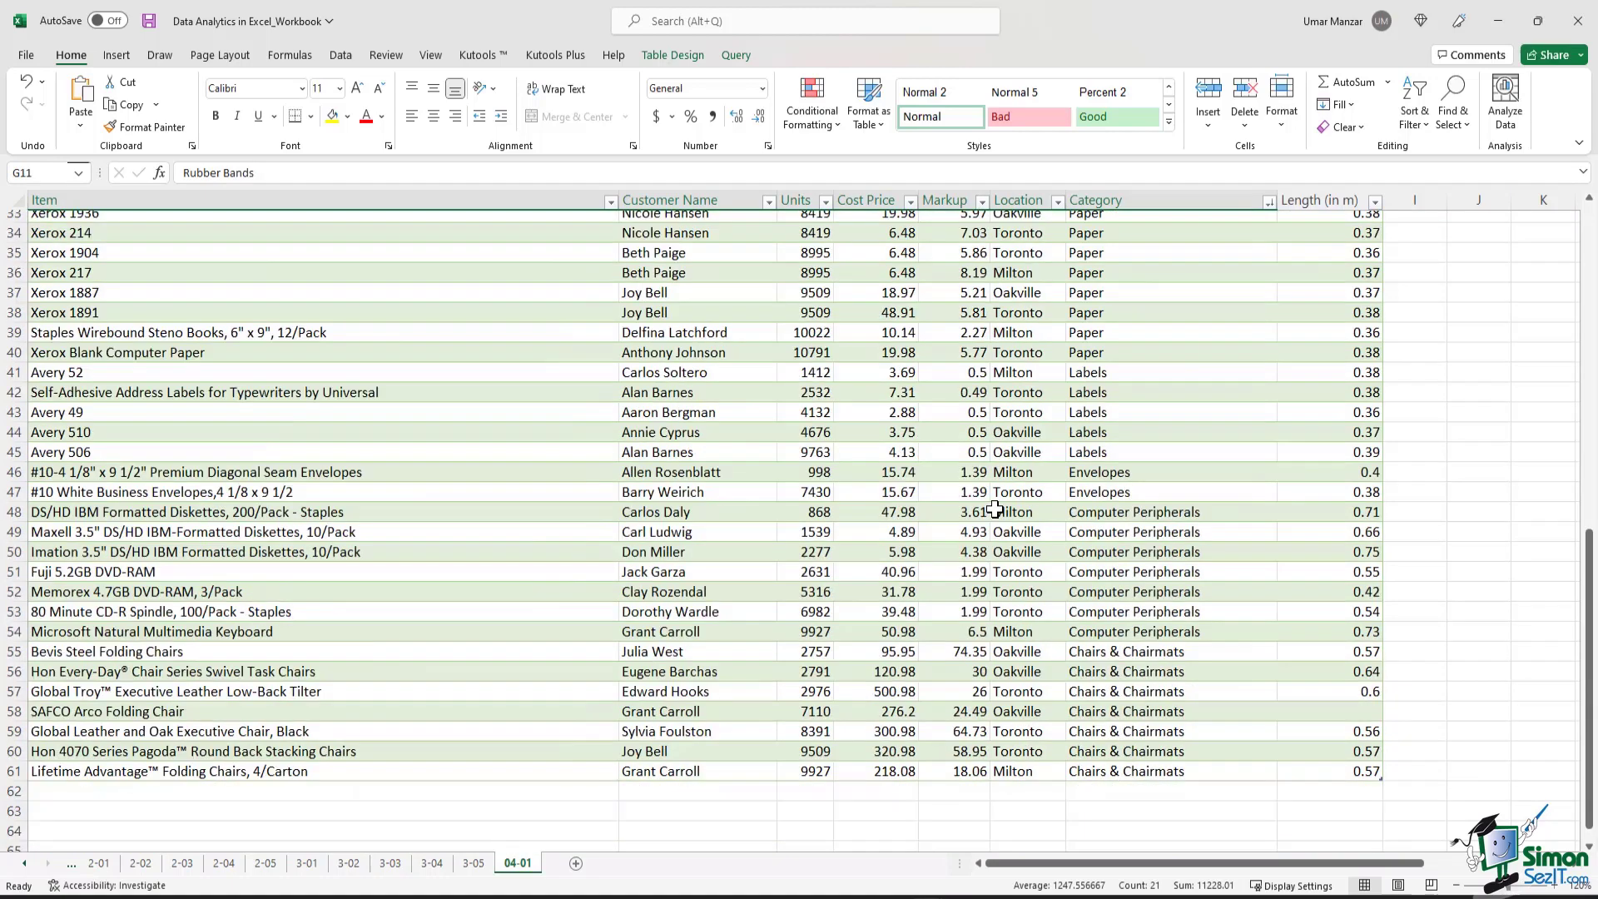
{"action": "scroll", "coordinate": [994, 510], "scroll_direction": "up", "scroll_amount": 11}
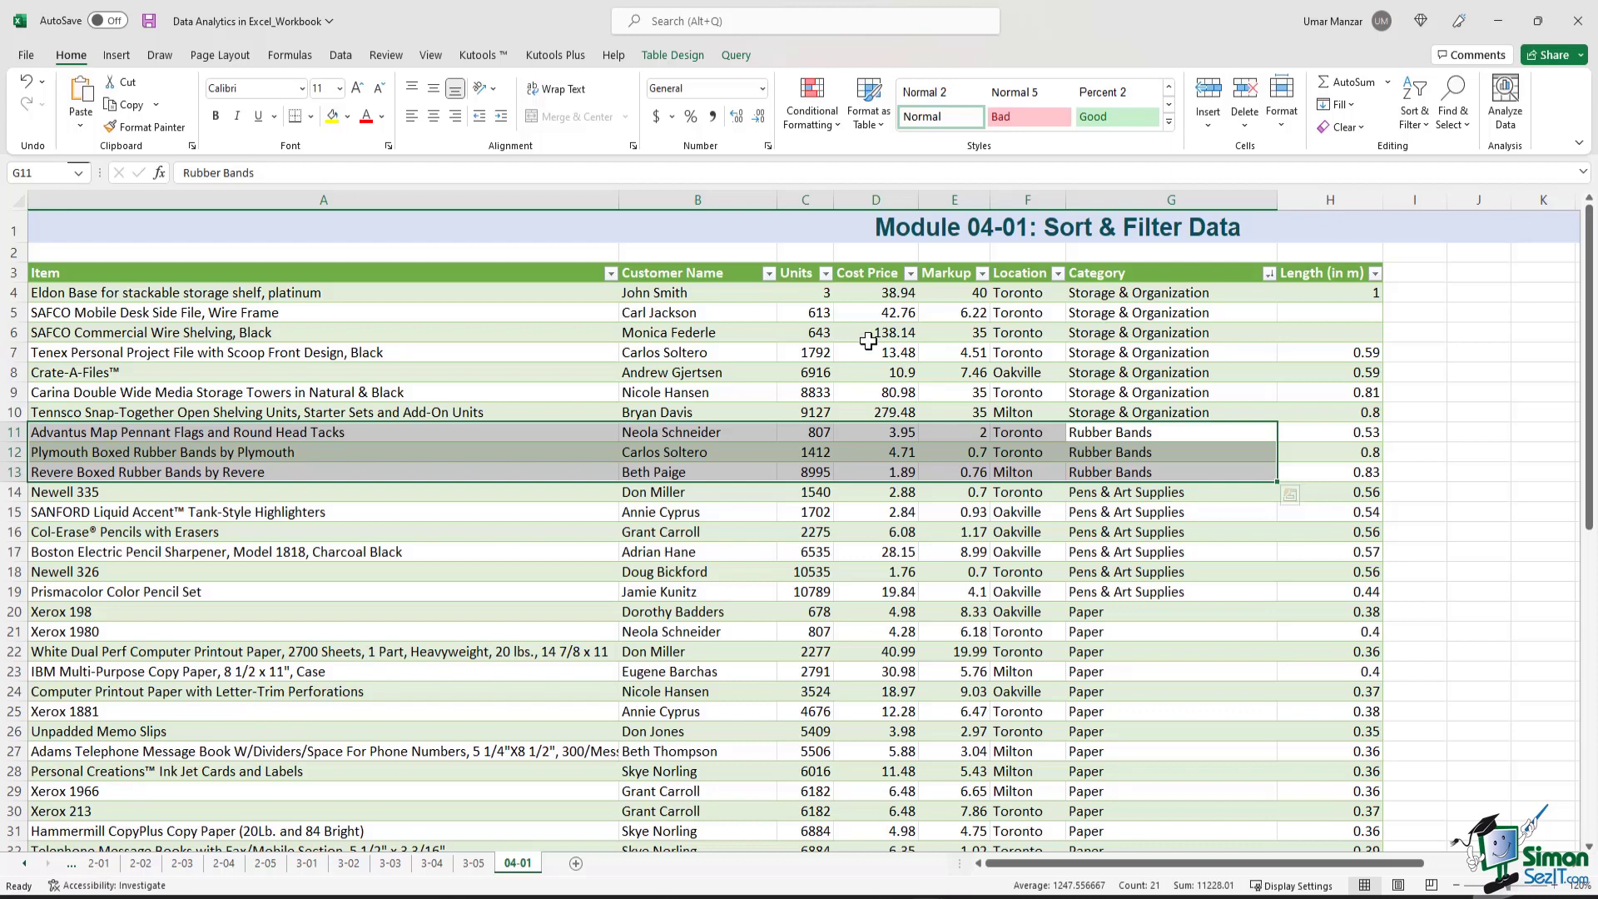
{"action": "left_click", "coordinate": [867, 272]}
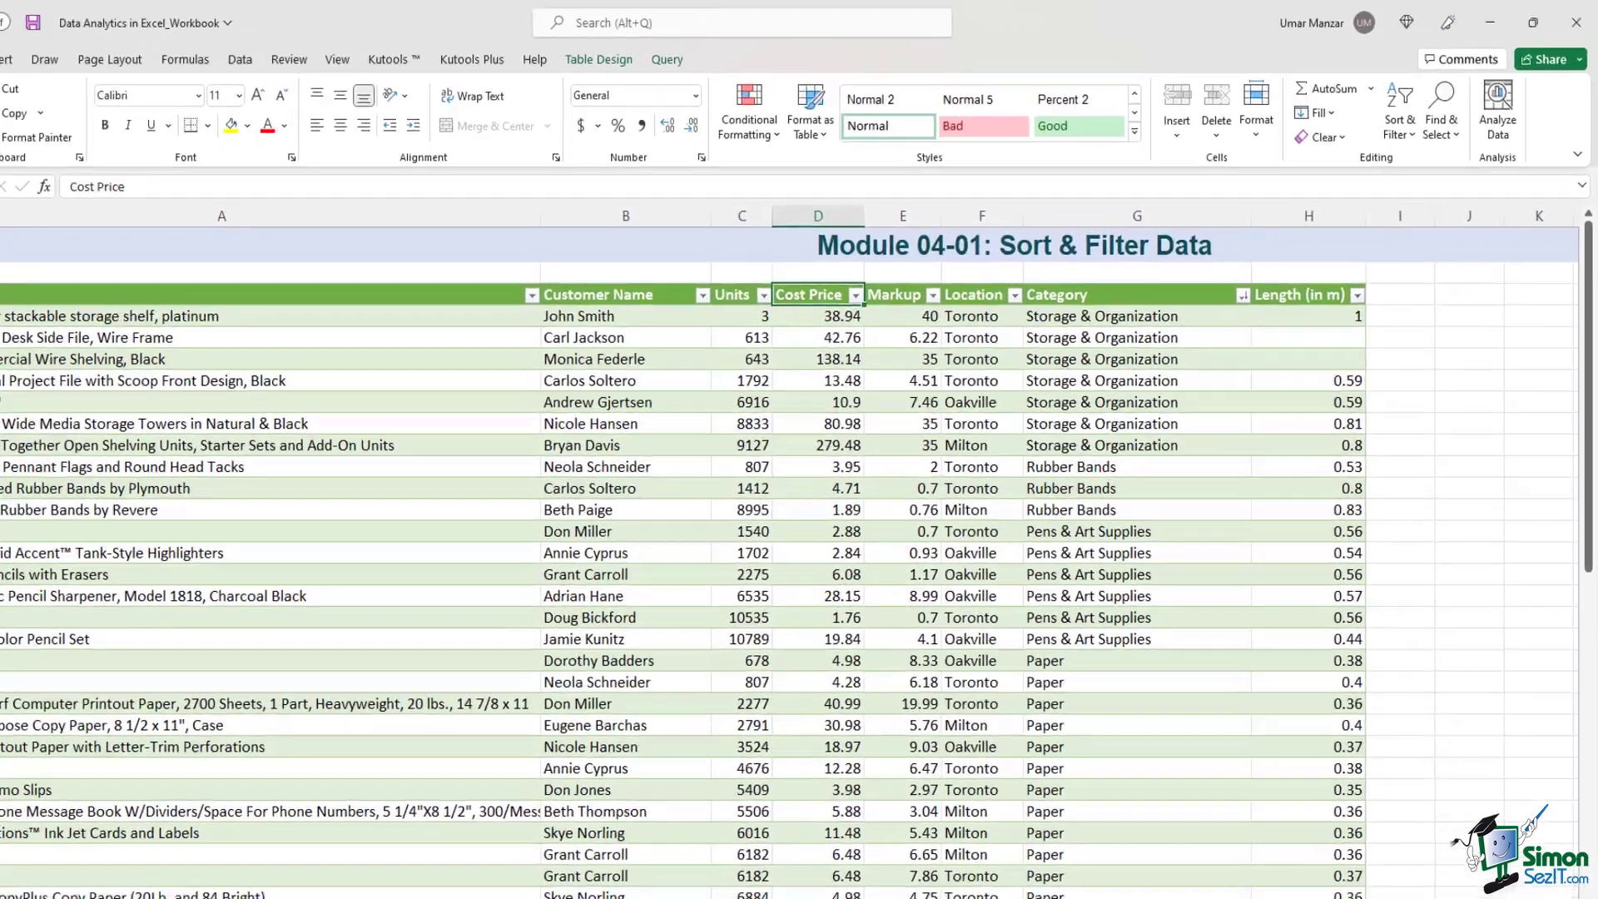
Step: In Custom Sort, add a Cost Price Smallest to Largest level below Category Z to A
{"action": "left_click", "coordinate": [1172, 292]}
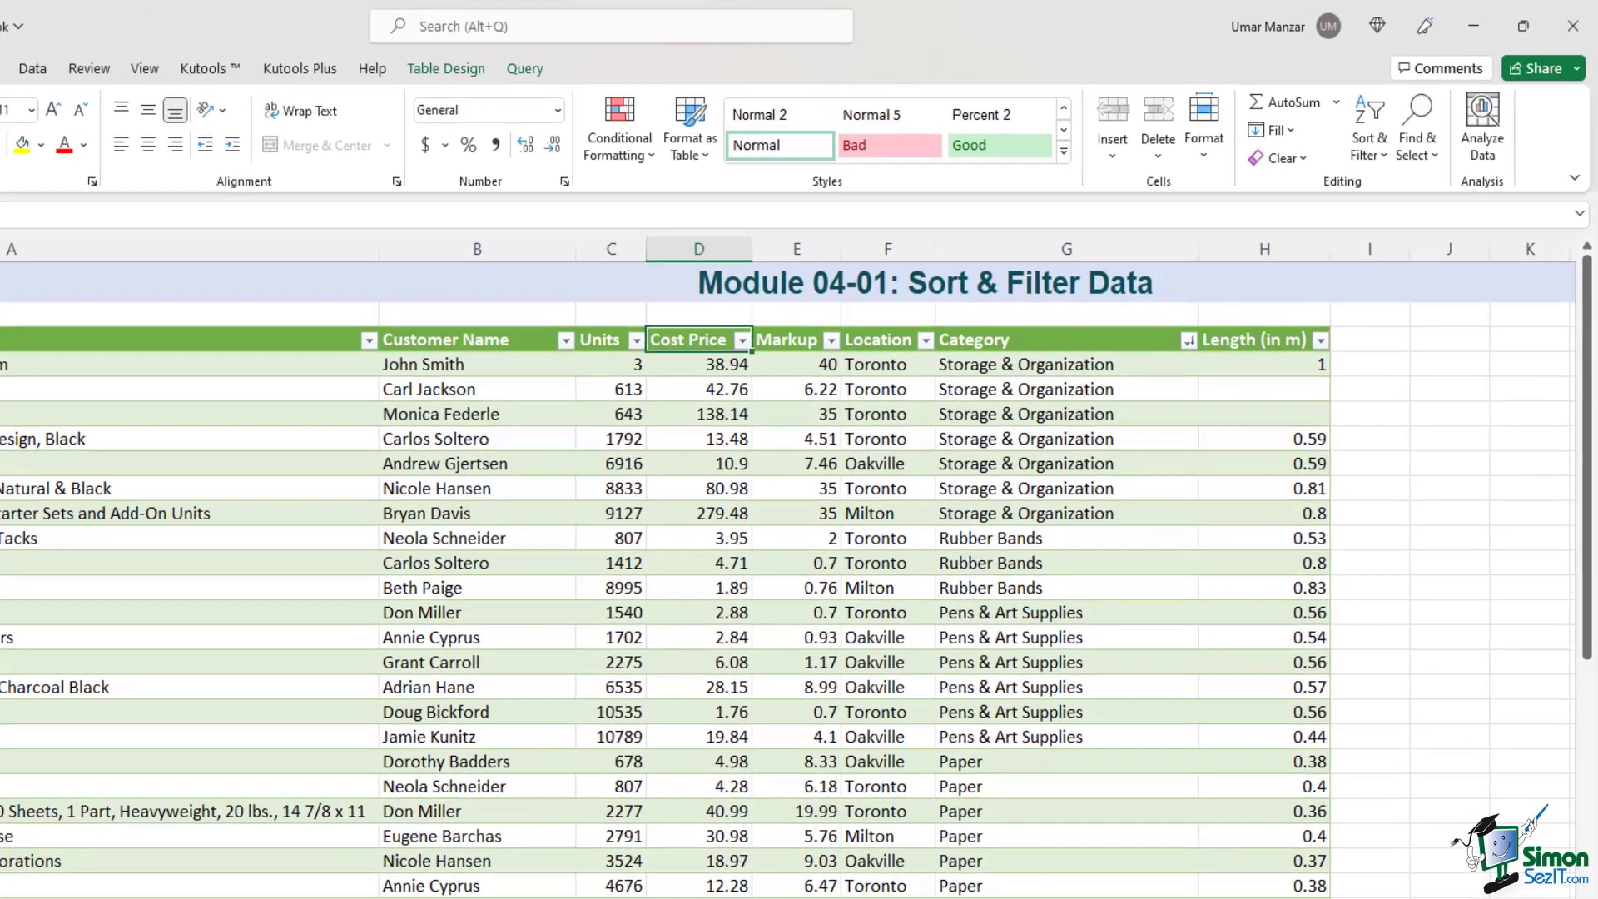
{"action": "left_click", "coordinate": [1369, 137]}
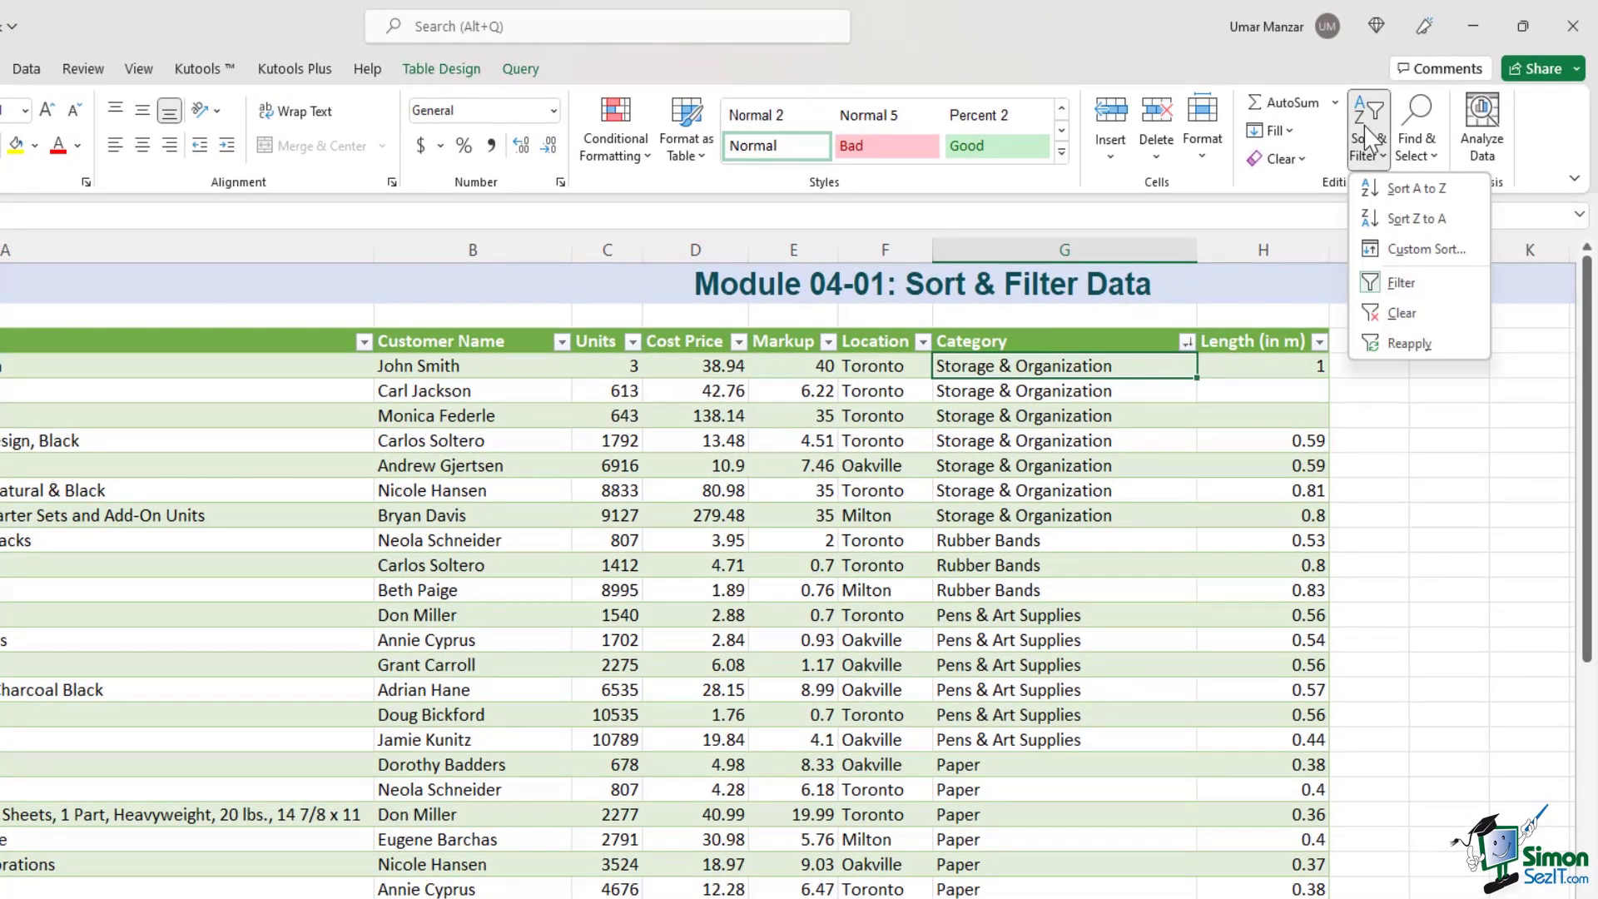
{"action": "left_click", "coordinate": [1442, 258]}
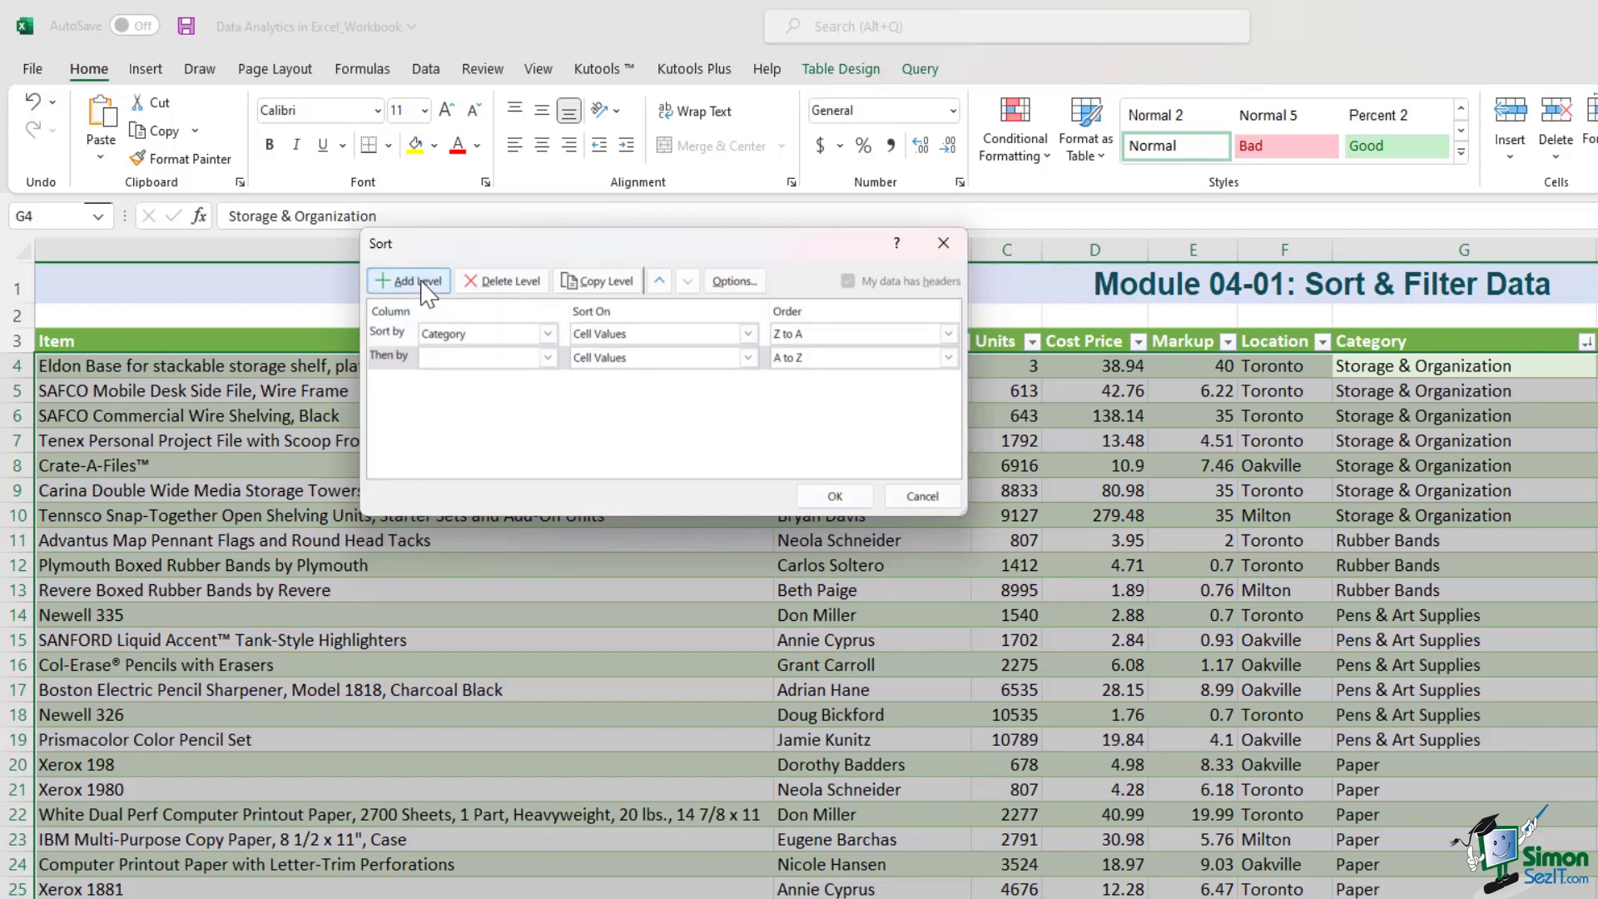
{"action": "left_click", "coordinate": [548, 357]}
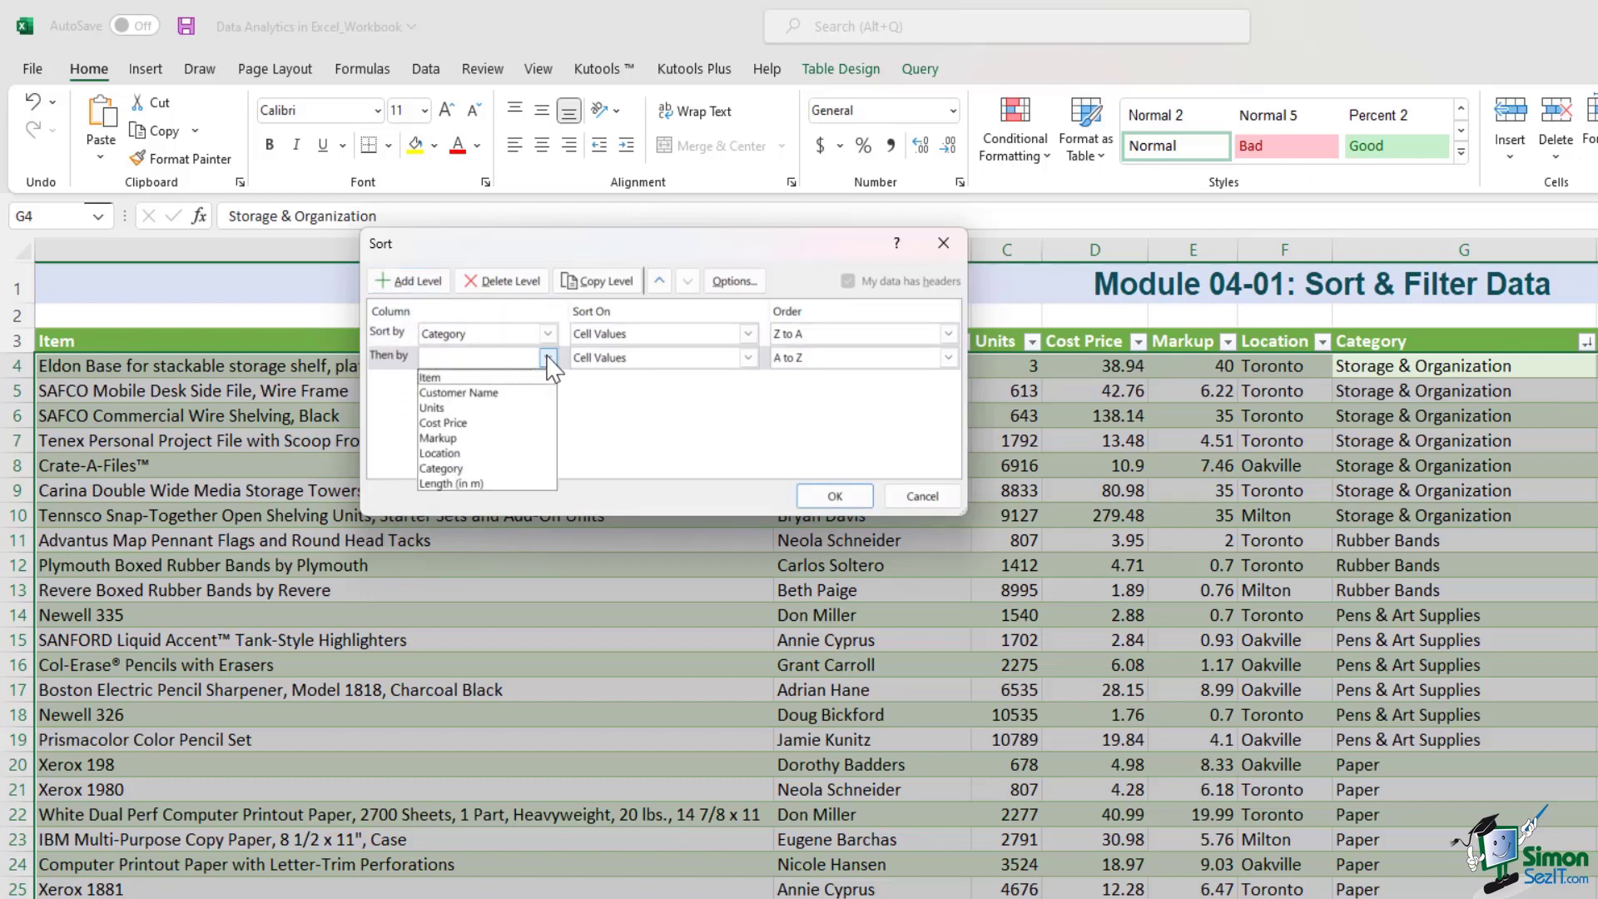
{"action": "left_click", "coordinate": [513, 423]}
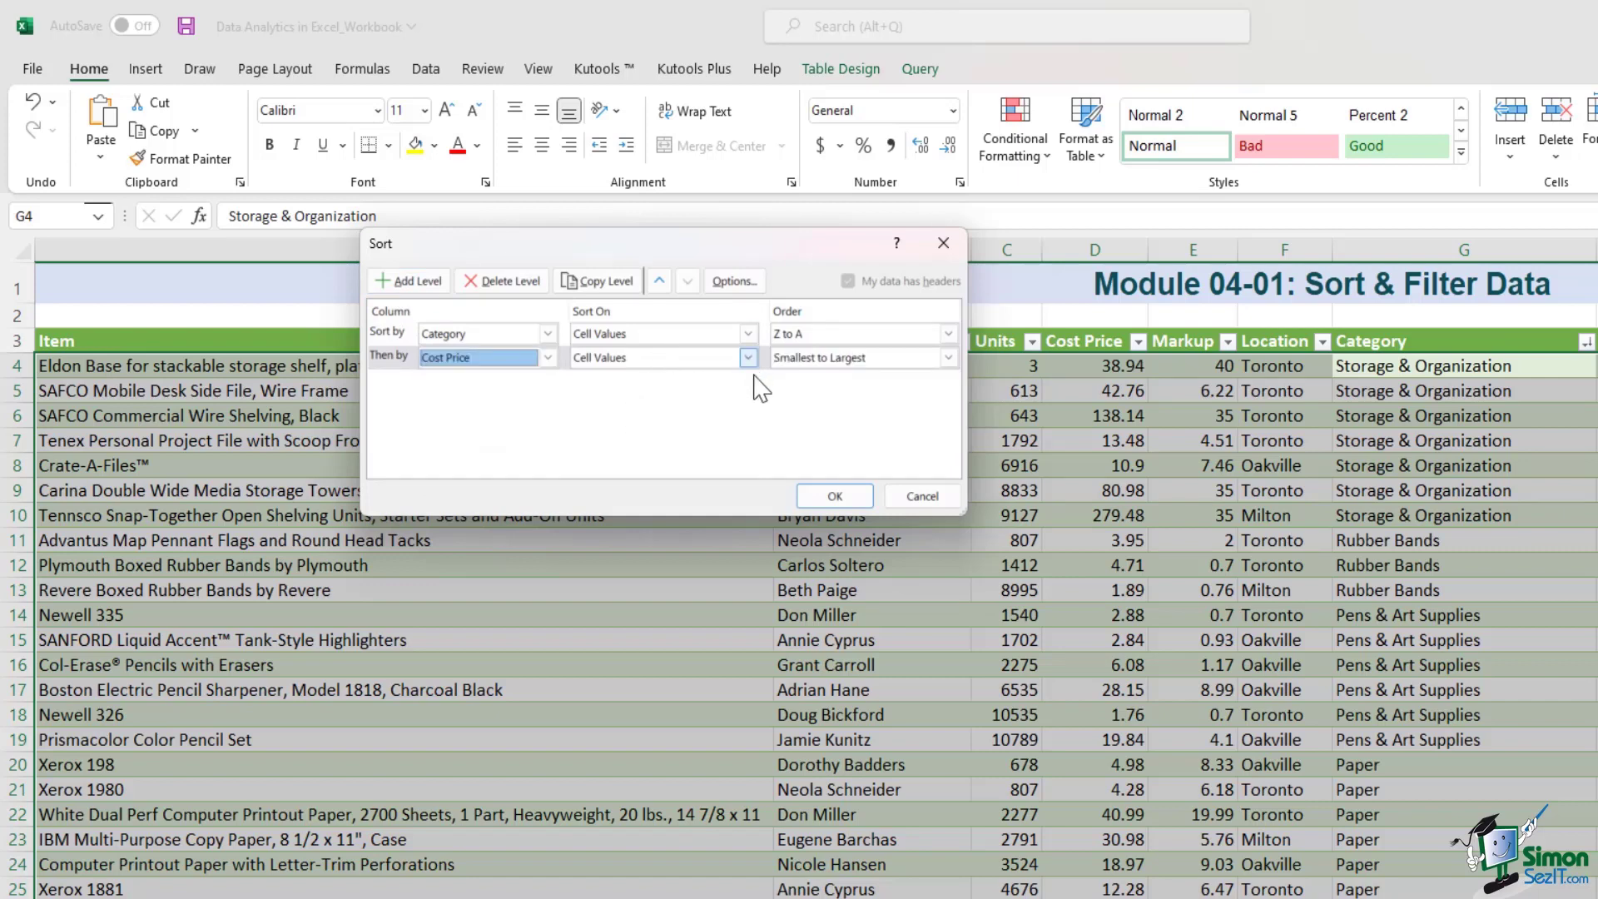
{"action": "left_click", "coordinate": [948, 357]}
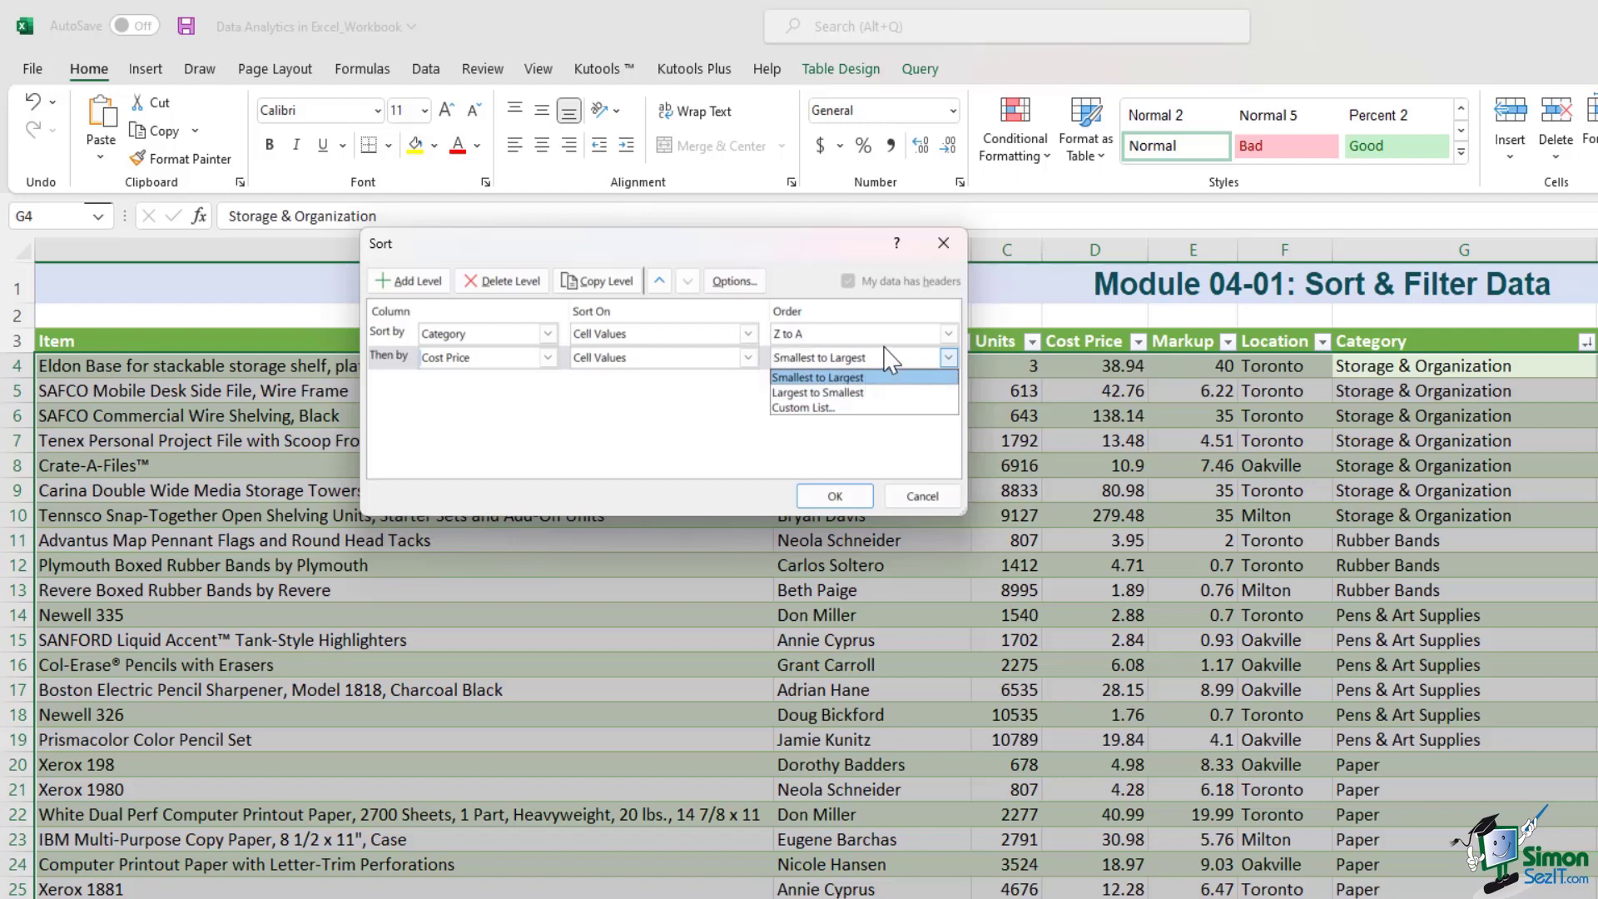
{"action": "left_click", "coordinate": [948, 341]}
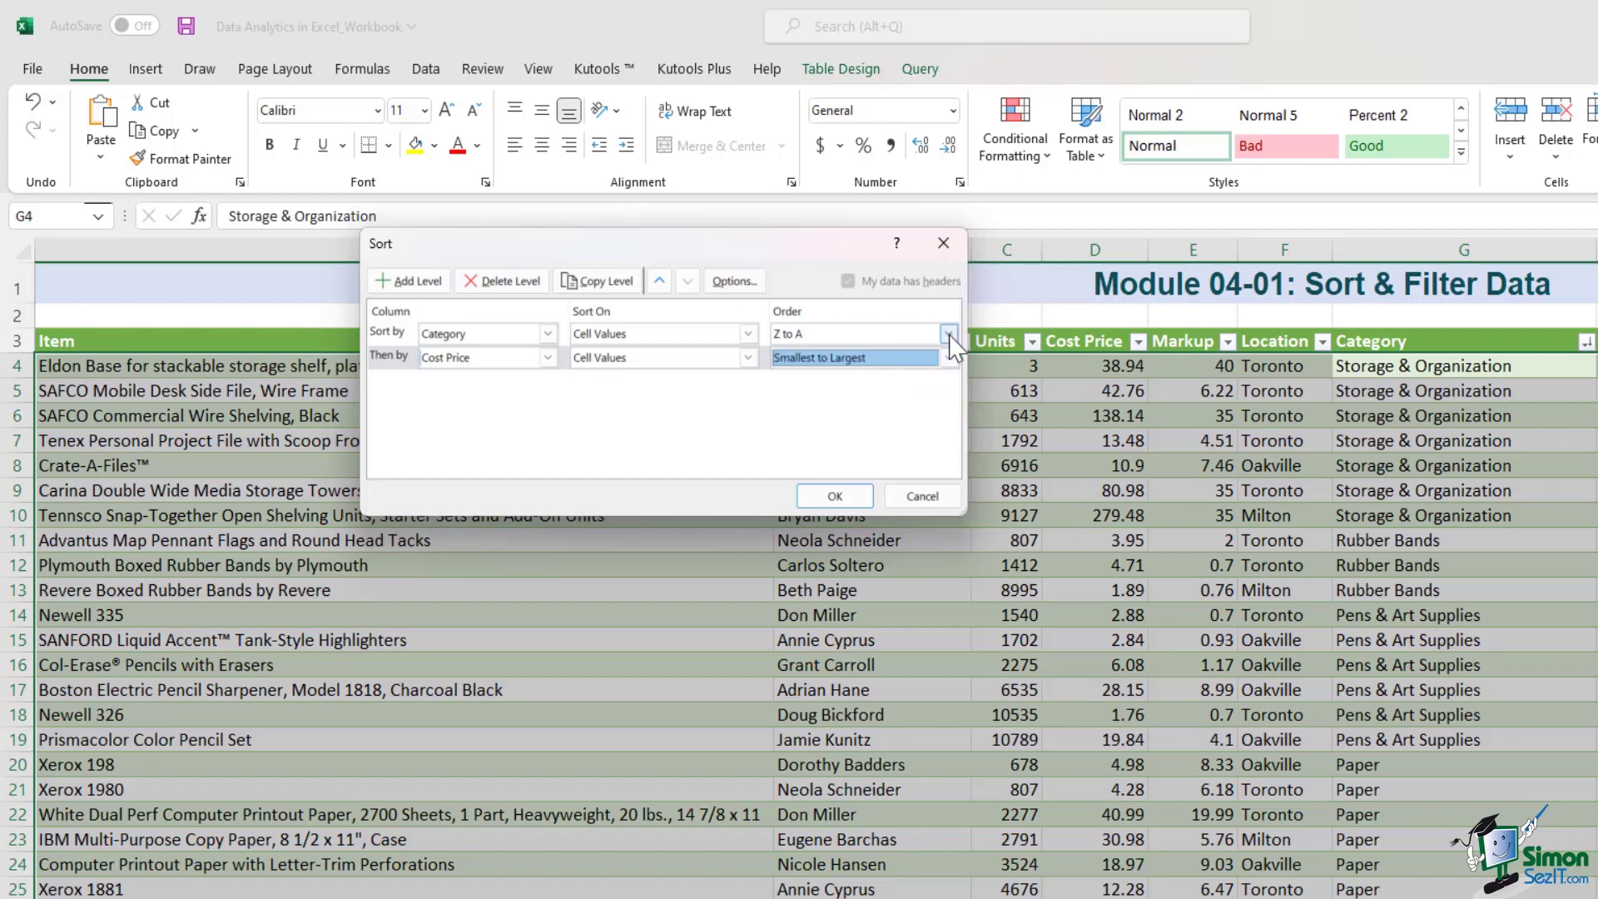
{"action": "left_click", "coordinate": [948, 334]}
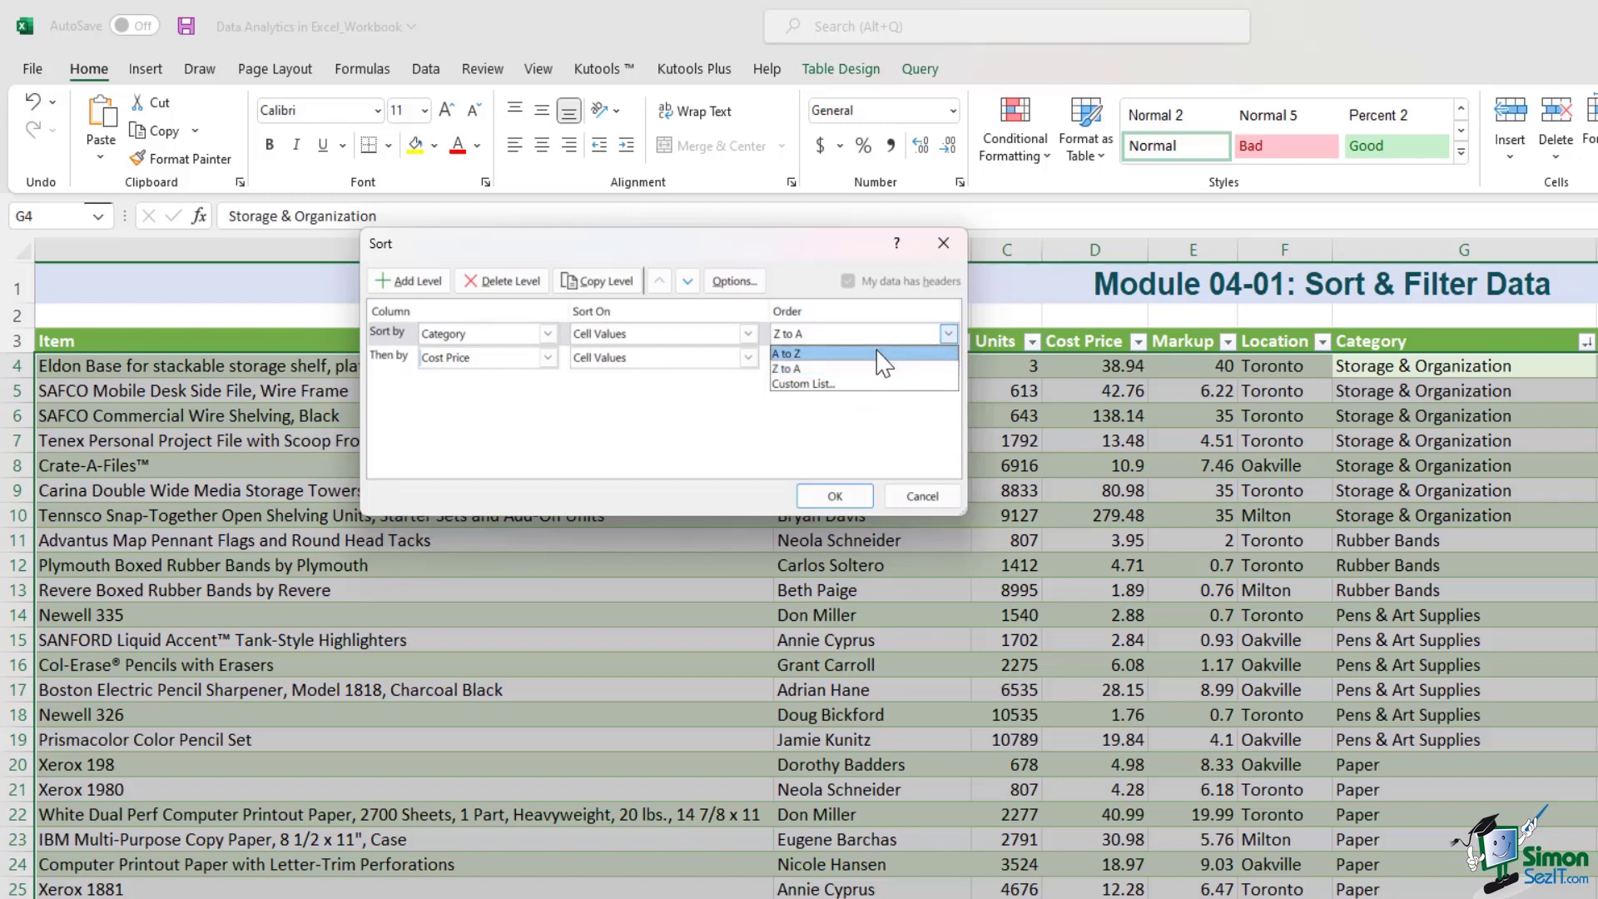
{"action": "left_click", "coordinate": [616, 429]}
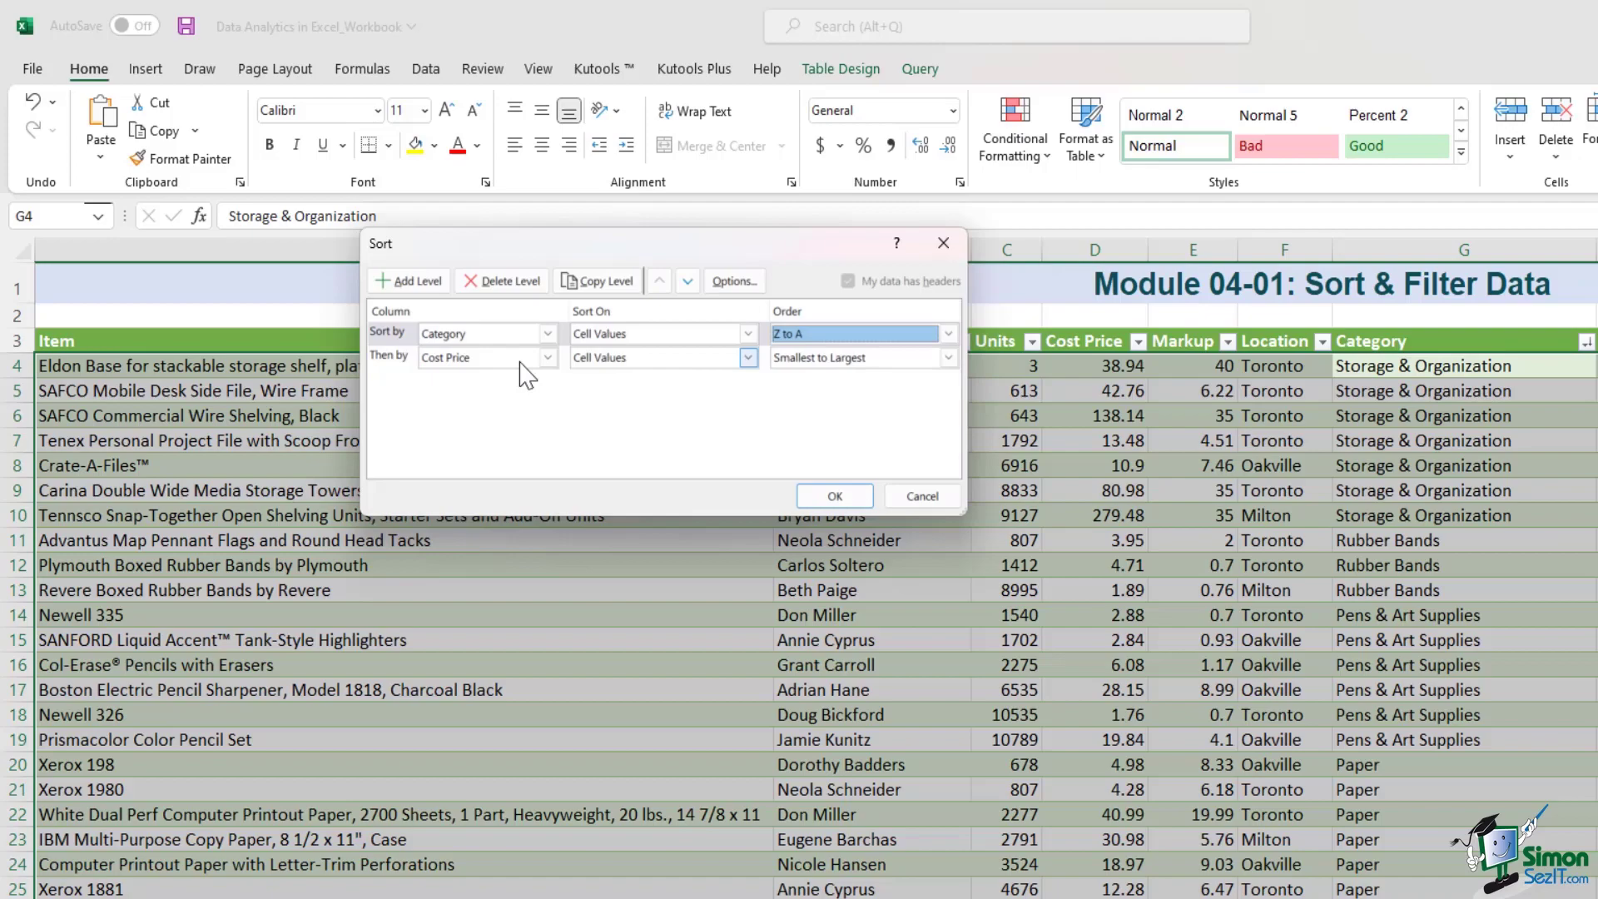
Step: Apply the two-level sort and check Storage & Organization cost prices rise from 10.9
{"action": "left_click", "coordinate": [850, 498]}
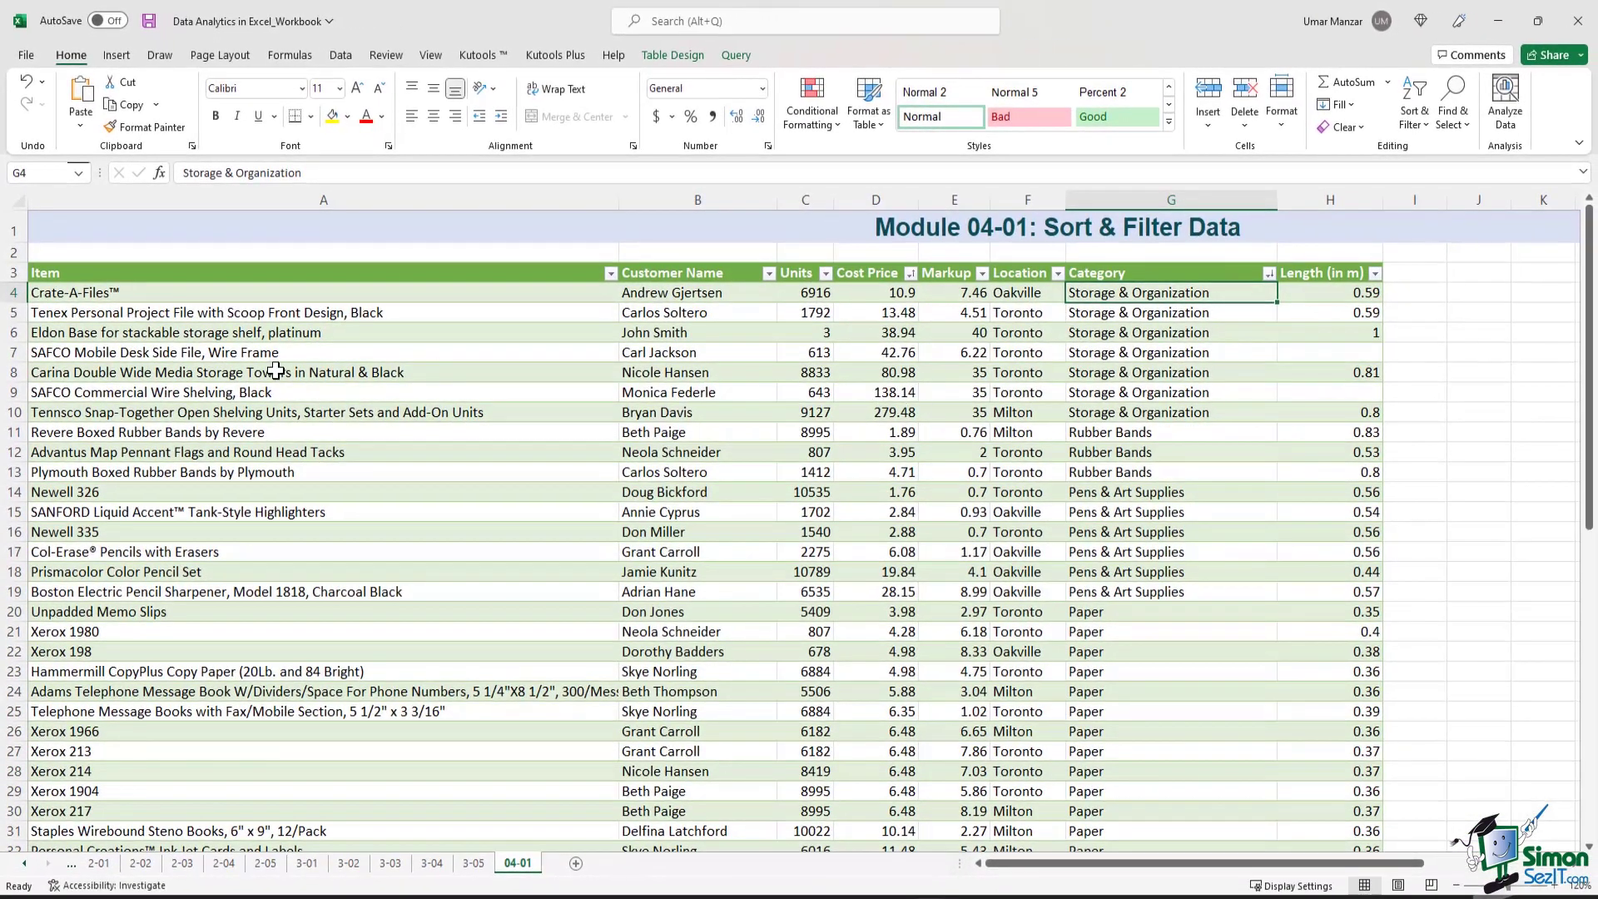
{"action": "left_click_drag", "start_coordinate": [1199, 295], "coordinate": [1339, 404]}
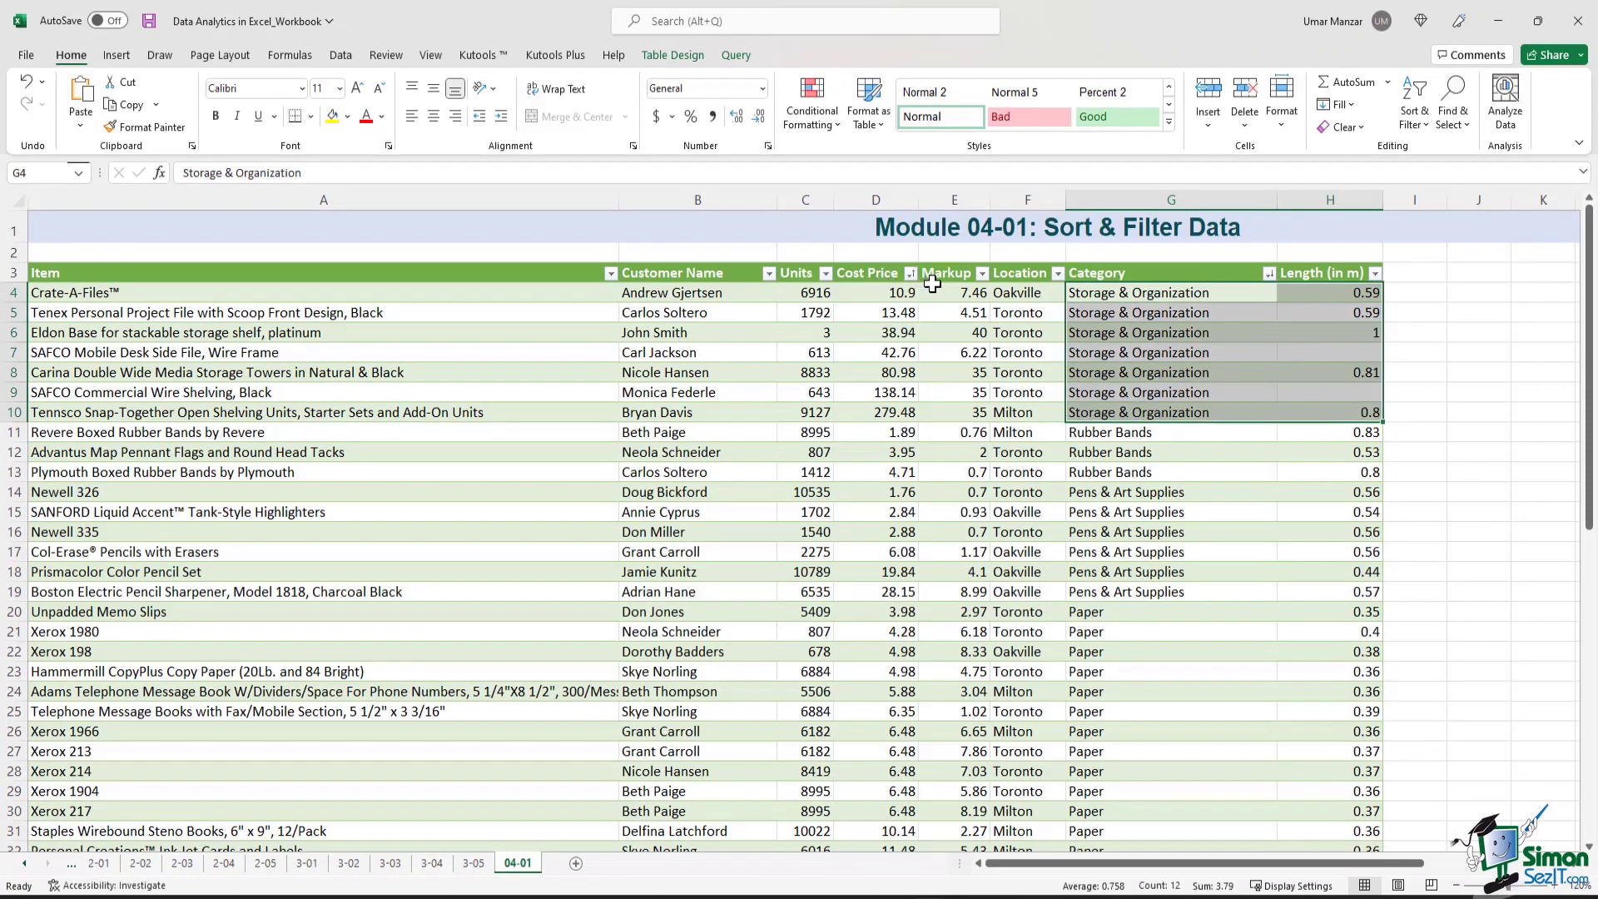
{"action": "left_click", "coordinate": [879, 292]}
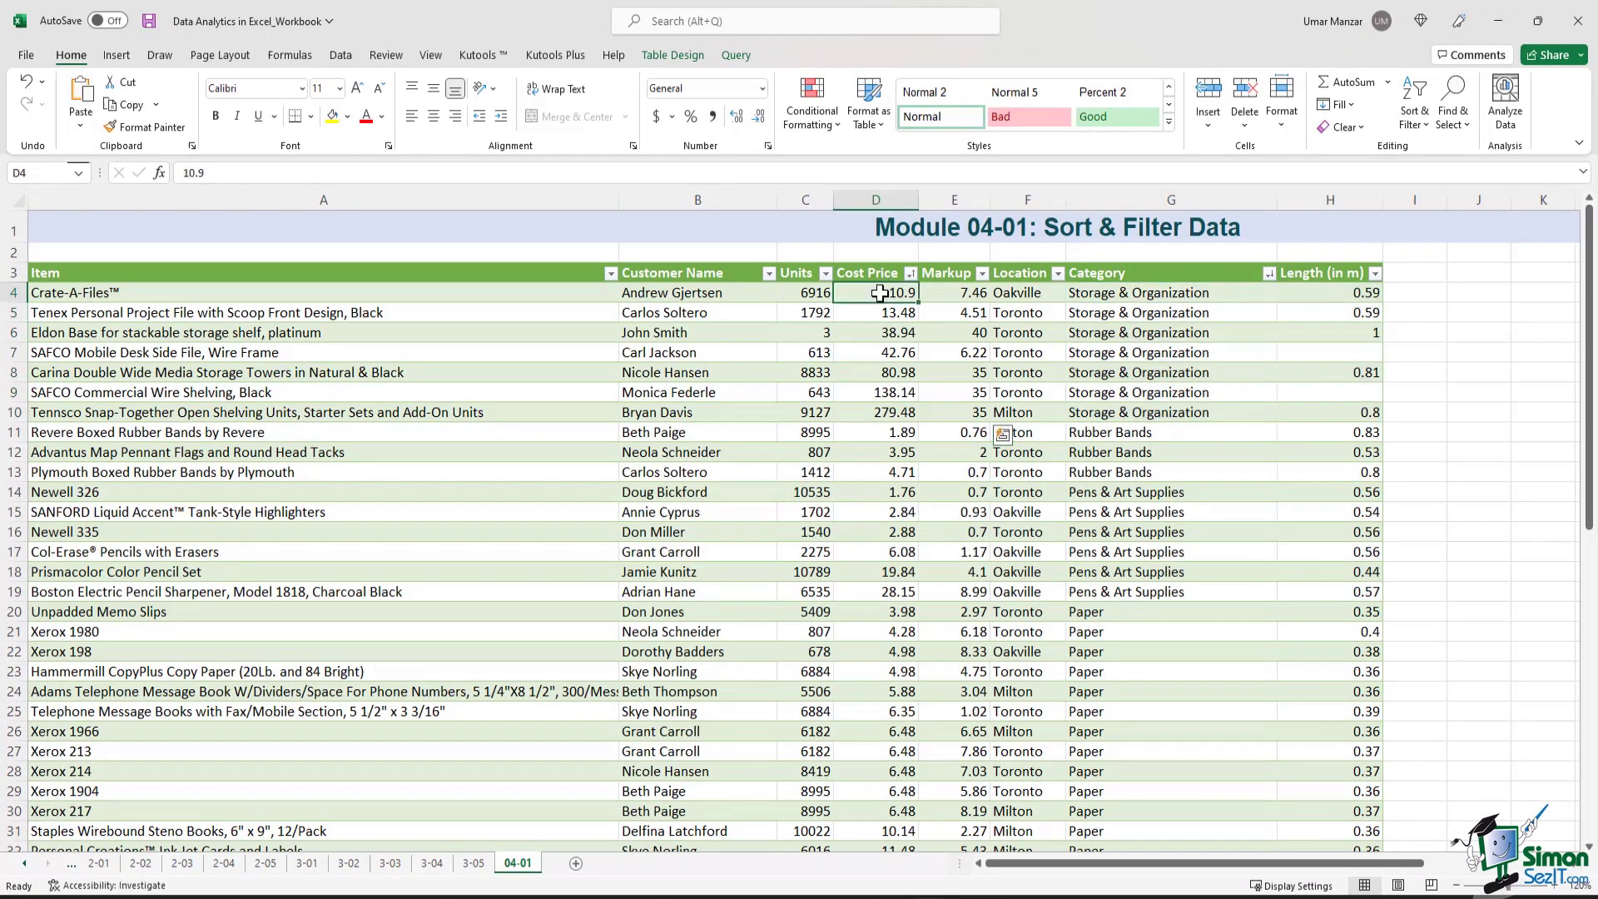
{"action": "left_click_drag", "start_coordinate": [878, 293], "coordinate": [874, 412]}
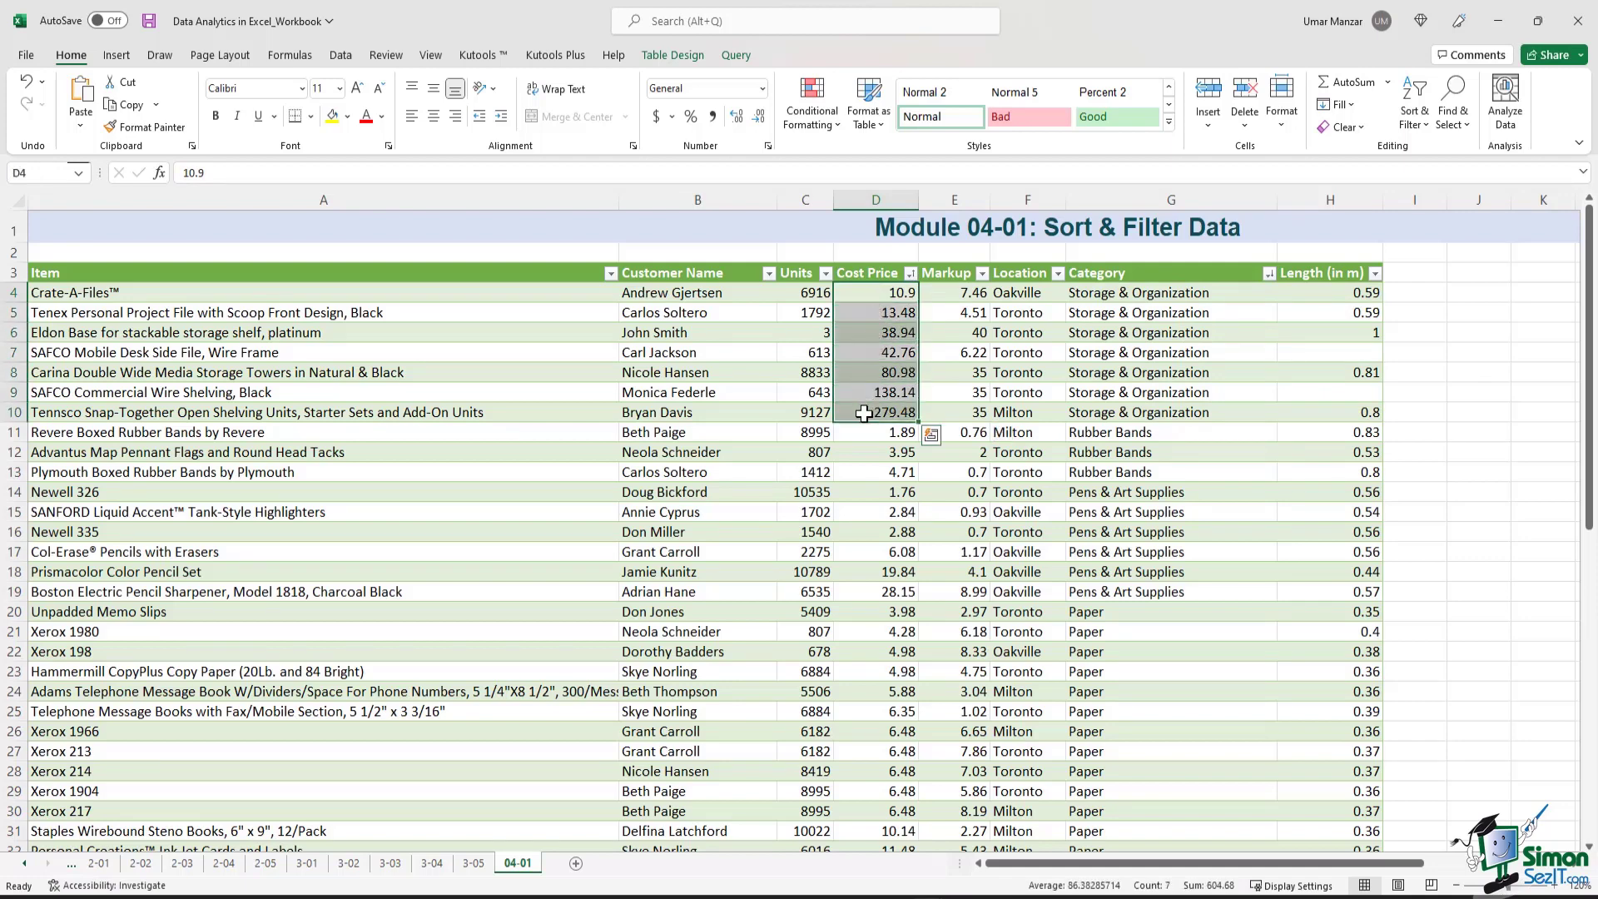
{"action": "left_click", "coordinate": [899, 300]}
{"action": "left_click", "coordinate": [874, 409]}
{"action": "left_click_drag", "start_coordinate": [868, 293], "coordinate": [864, 415]}
Step: Verify the Envelopes rows 46–47, starting at cost price 15.67, are in ascending order
{"action": "scroll", "coordinate": [1071, 445], "scroll_direction": "down", "scroll_amount": 2}
{"action": "scroll", "coordinate": [1072, 445], "scroll_direction": "down", "scroll_amount": 7}
{"action": "scroll", "coordinate": [1072, 446], "scroll_direction": "down", "scroll_amount": 2}
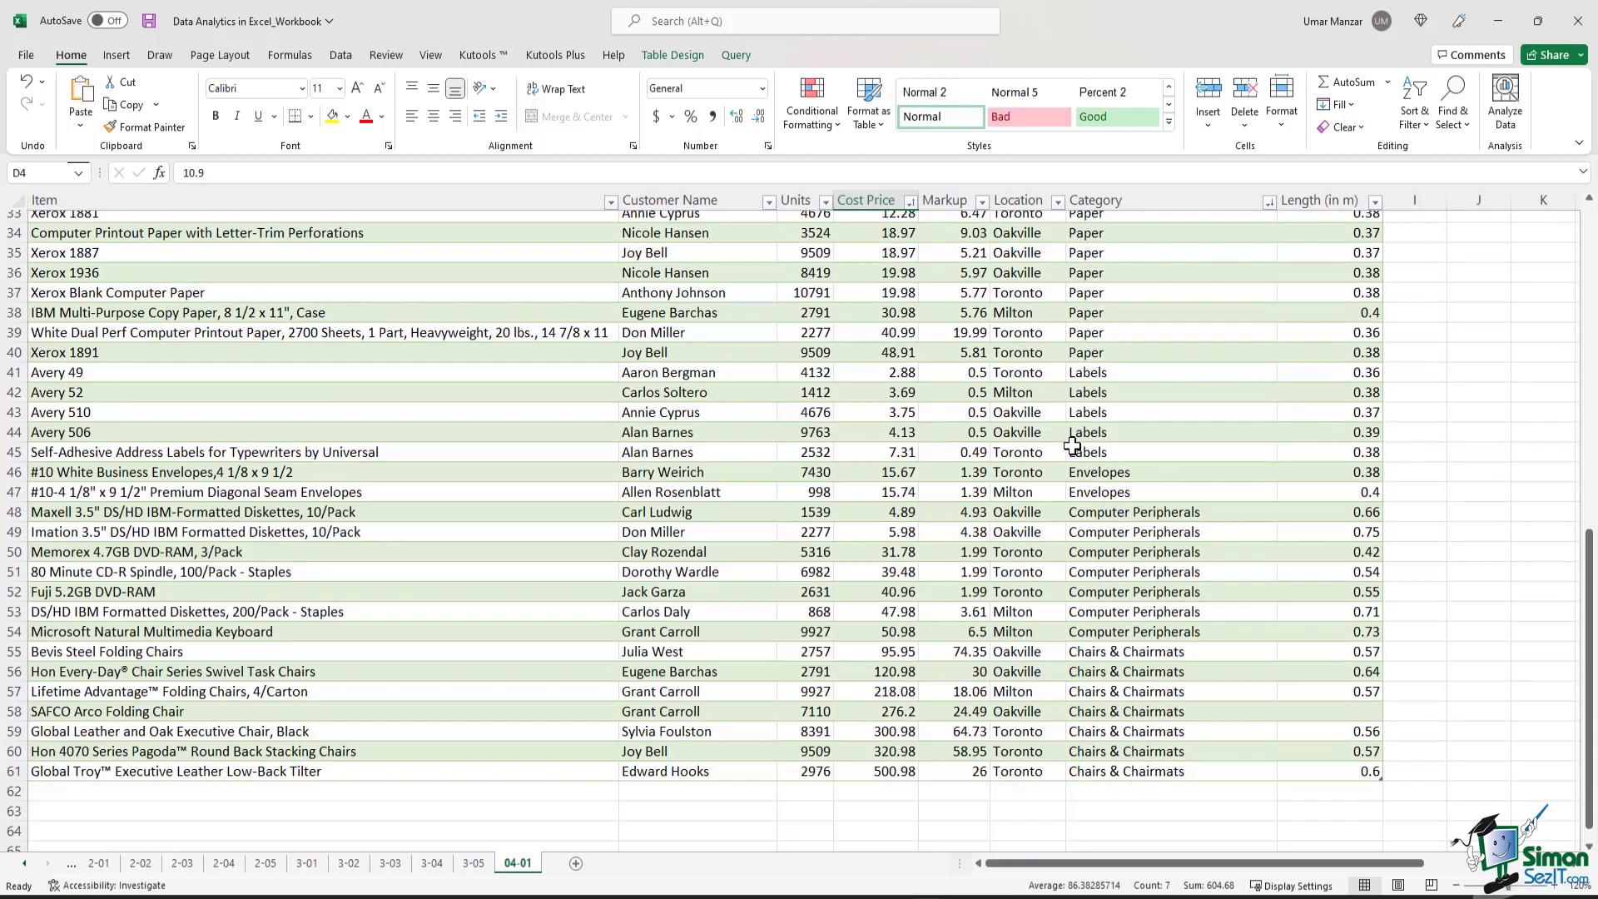
{"action": "left_click_drag", "start_coordinate": [874, 472], "coordinate": [1327, 492]}
{"action": "key", "text": "shift+space"}
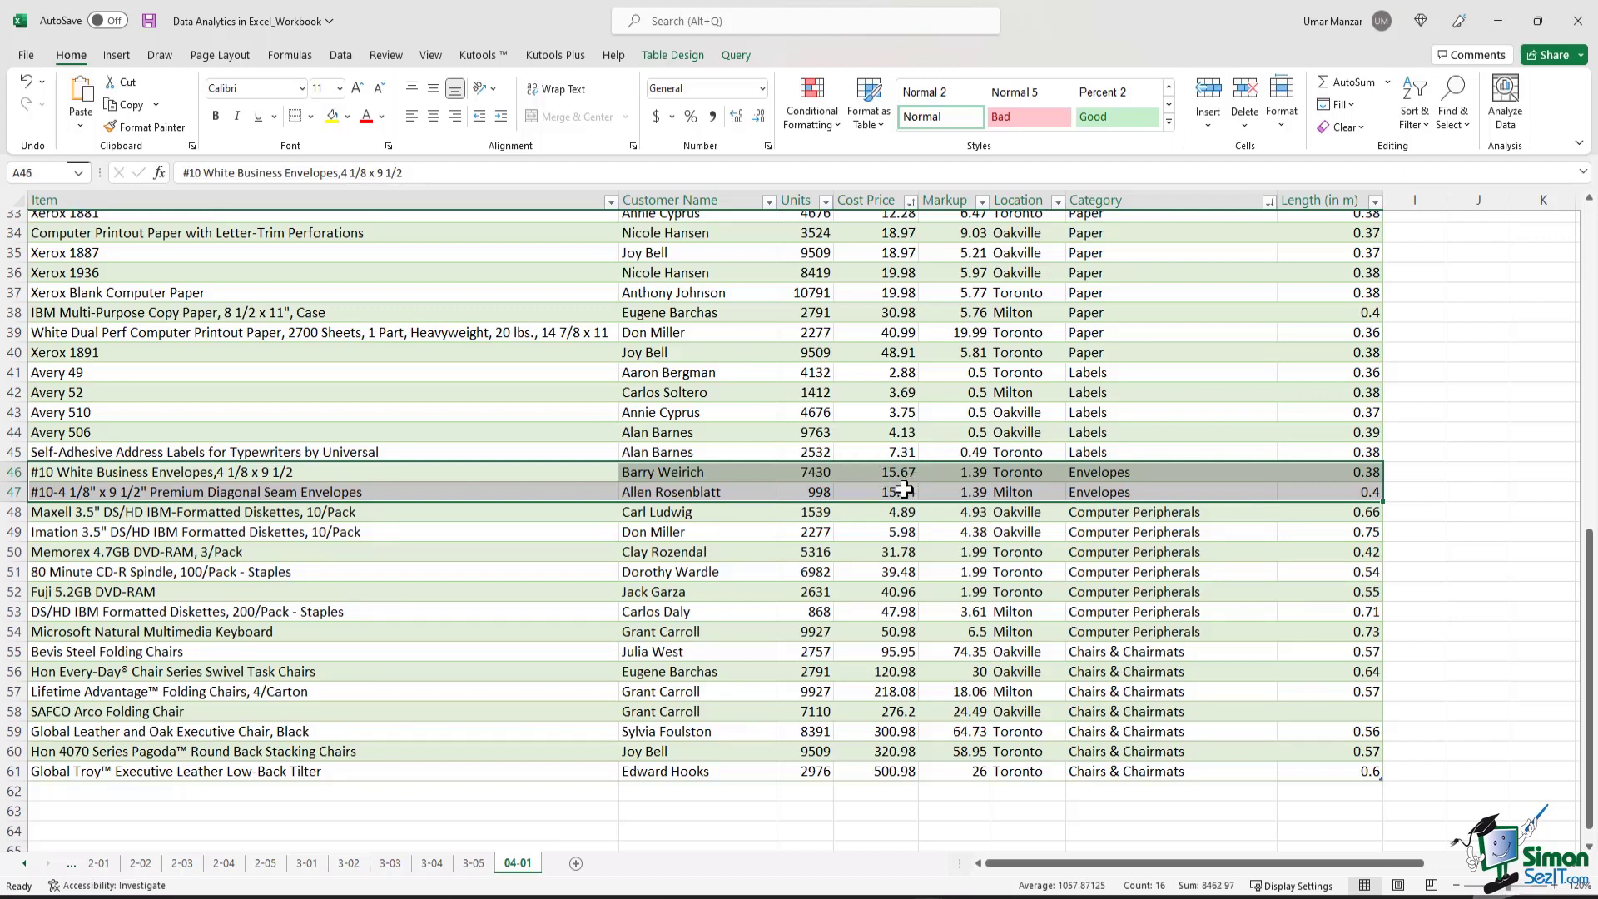
{"action": "left_click", "coordinate": [892, 472]}
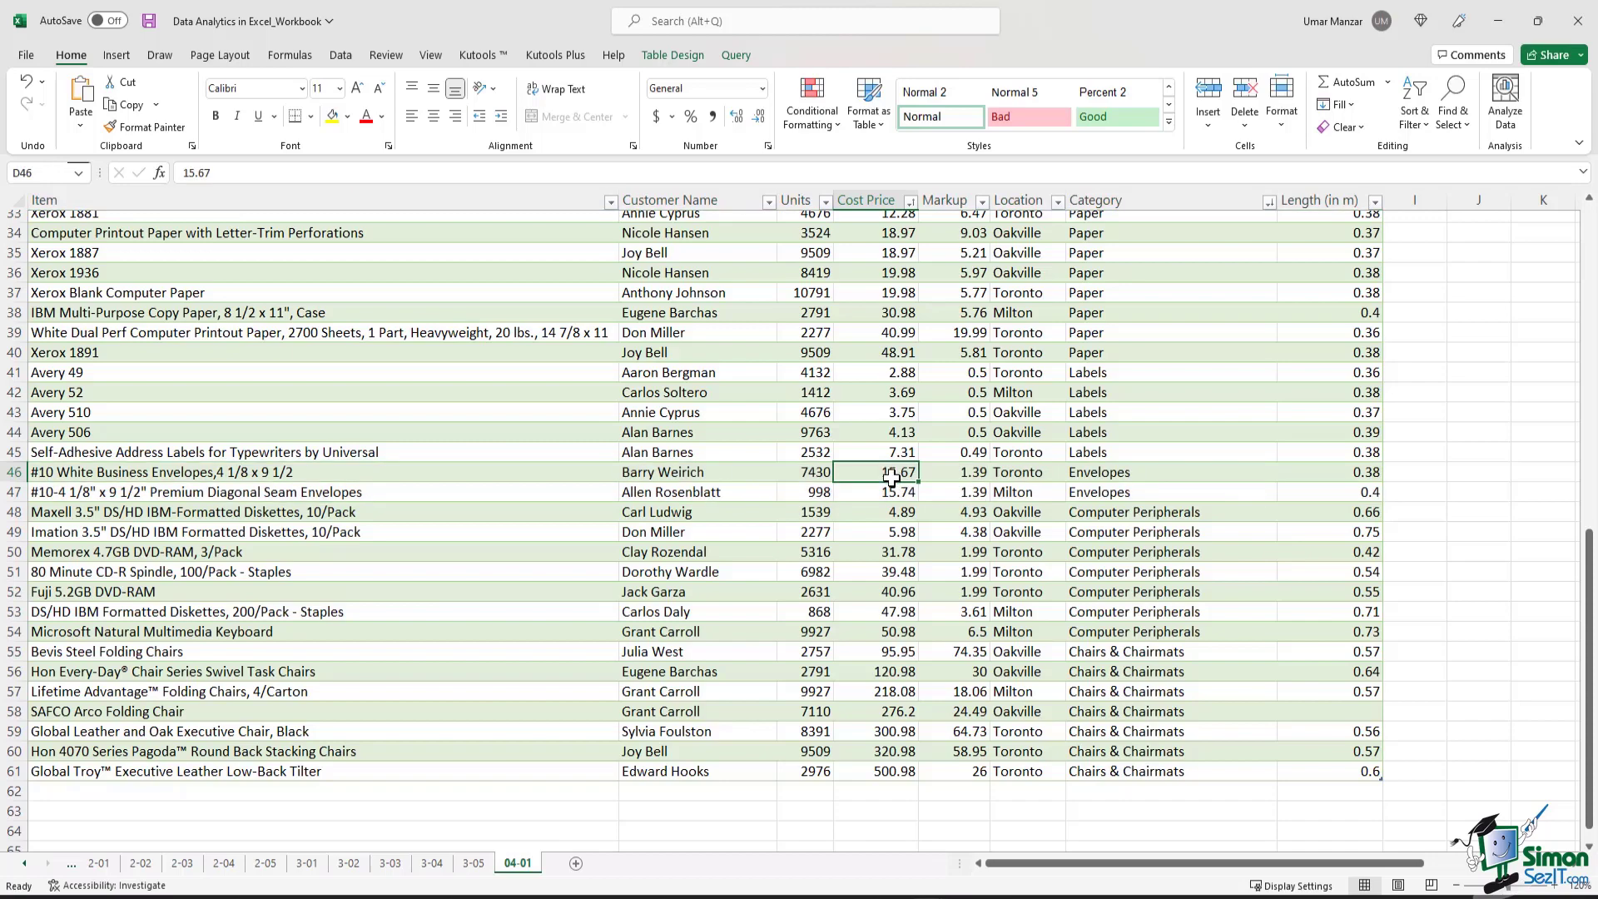
{"action": "left_click_drag", "start_coordinate": [1092, 473], "coordinate": [1095, 492]}
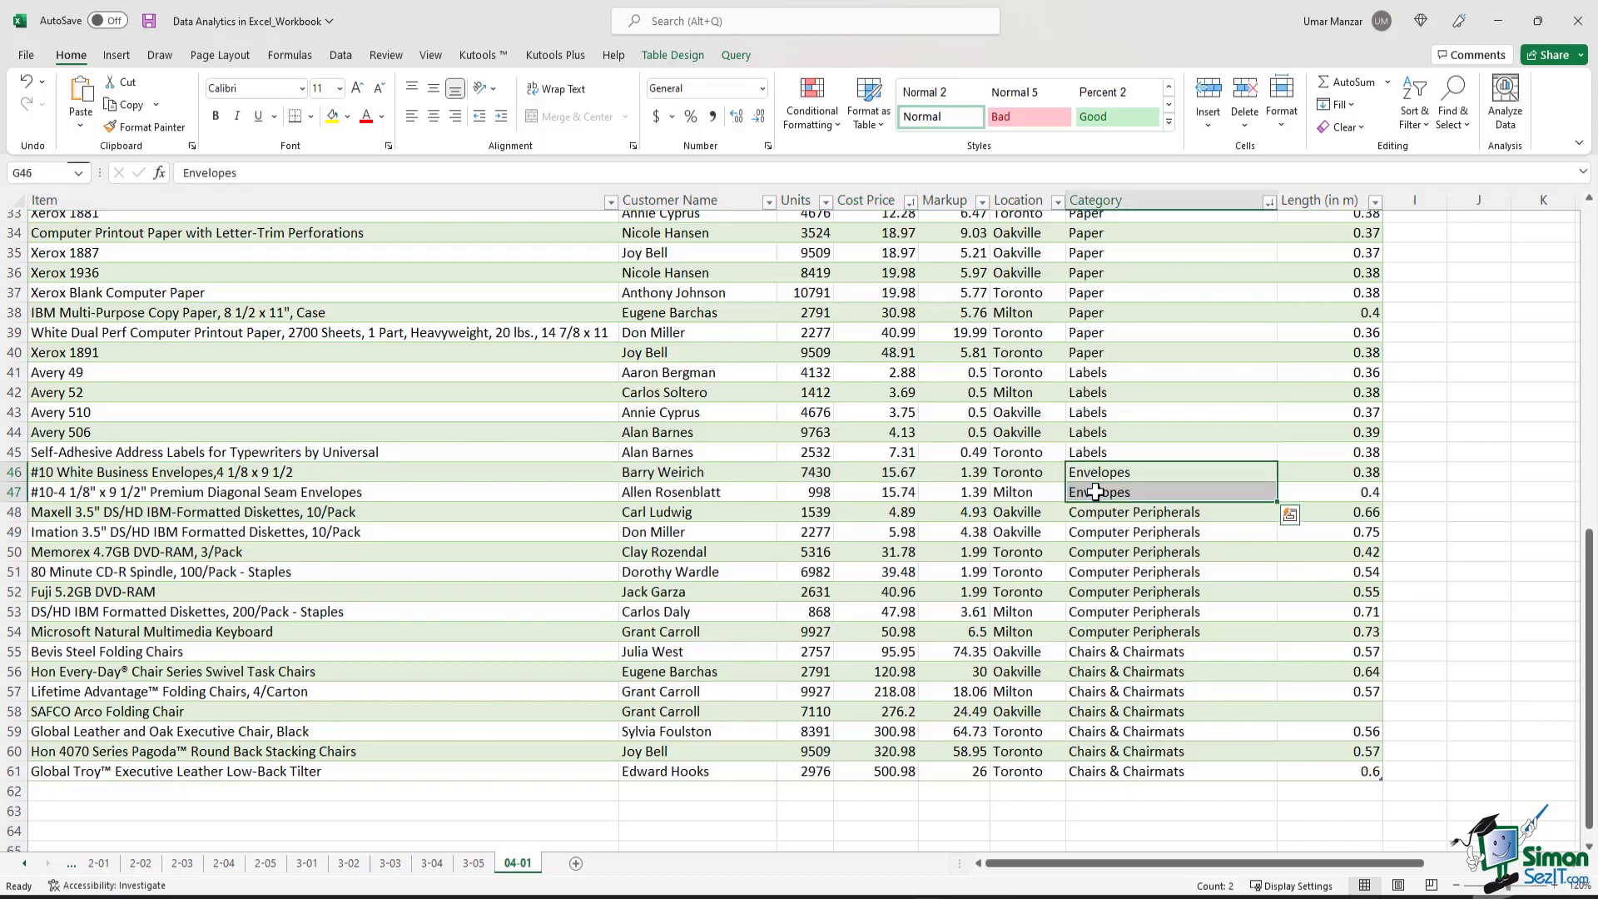
{"action": "scroll", "coordinate": [1148, 416], "scroll_direction": "up", "scroll_amount": 11}
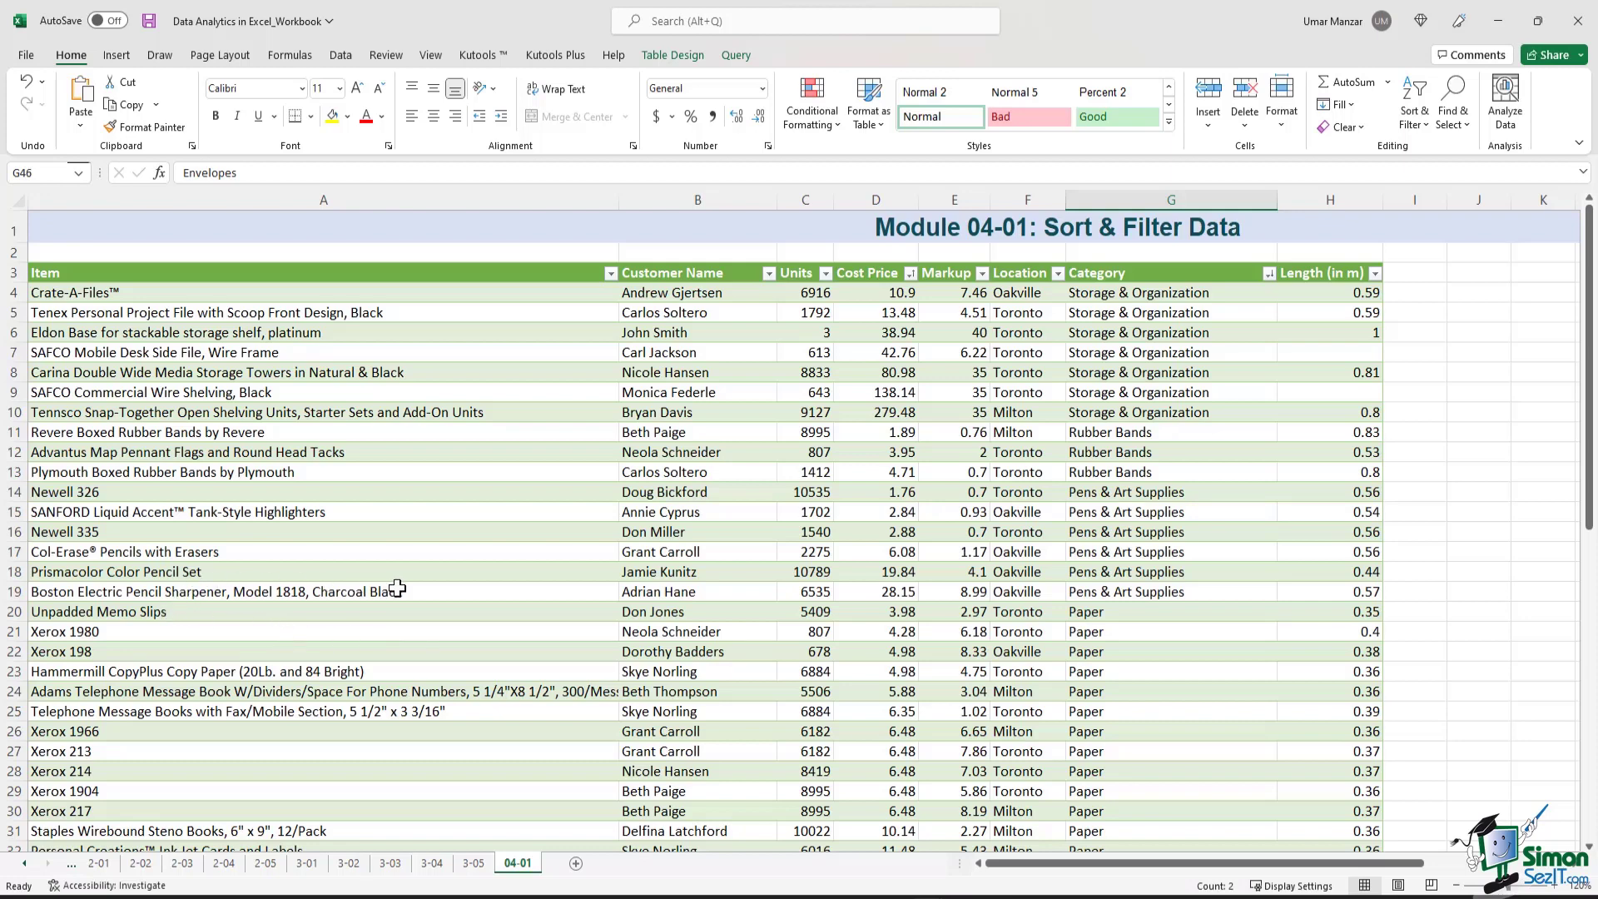
{"action": "left_click", "coordinate": [857, 594]}
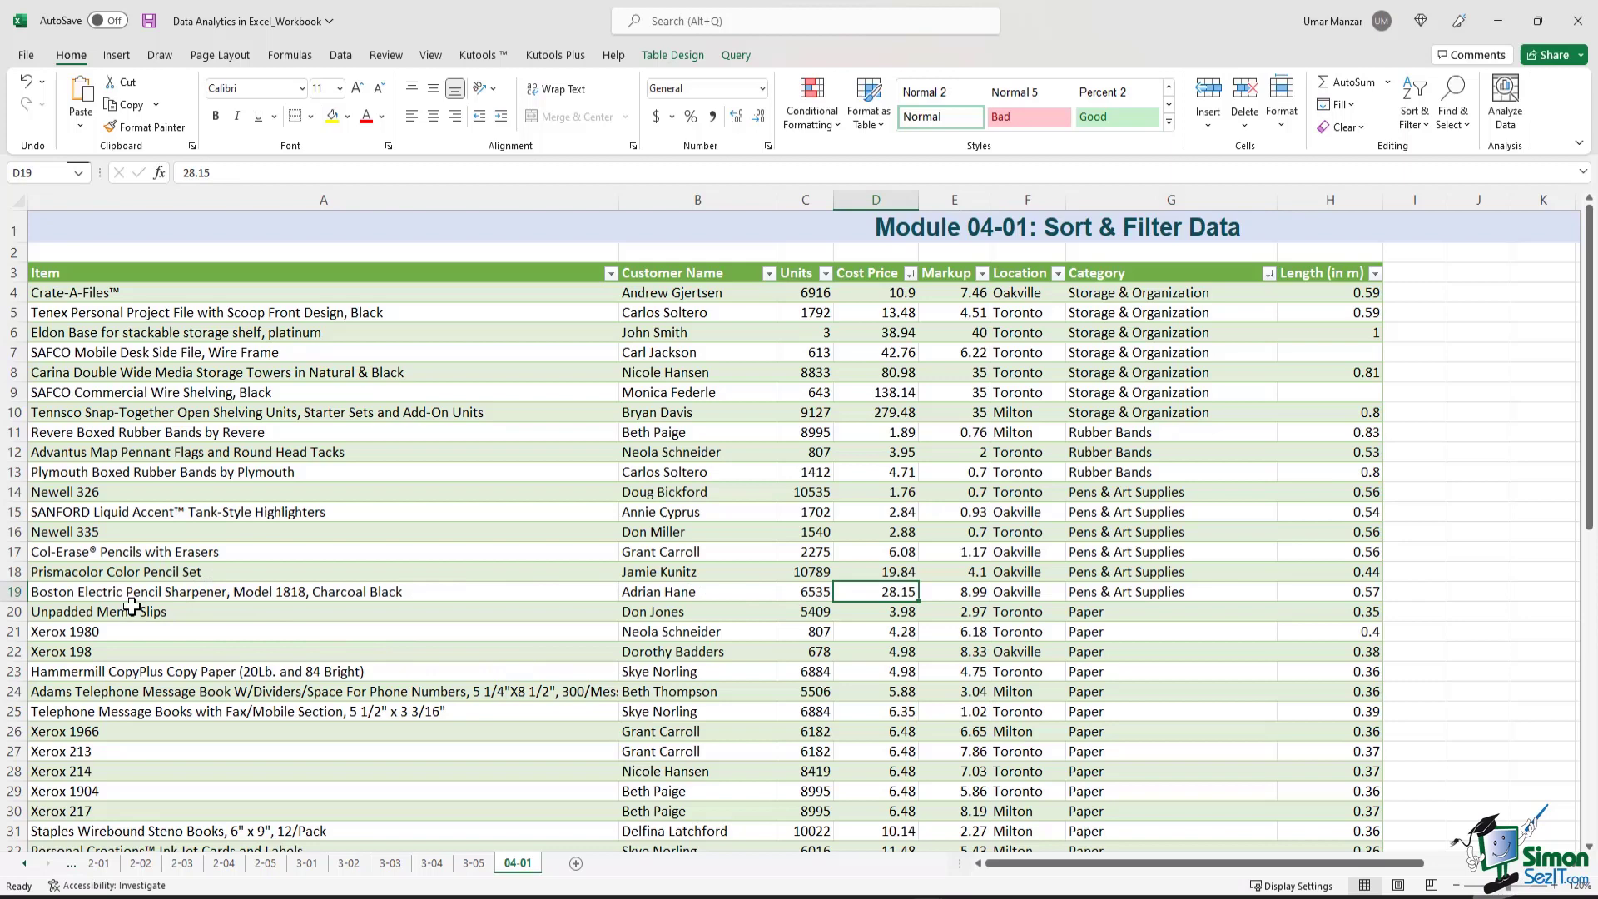
{"action": "left_click", "coordinate": [75, 595]}
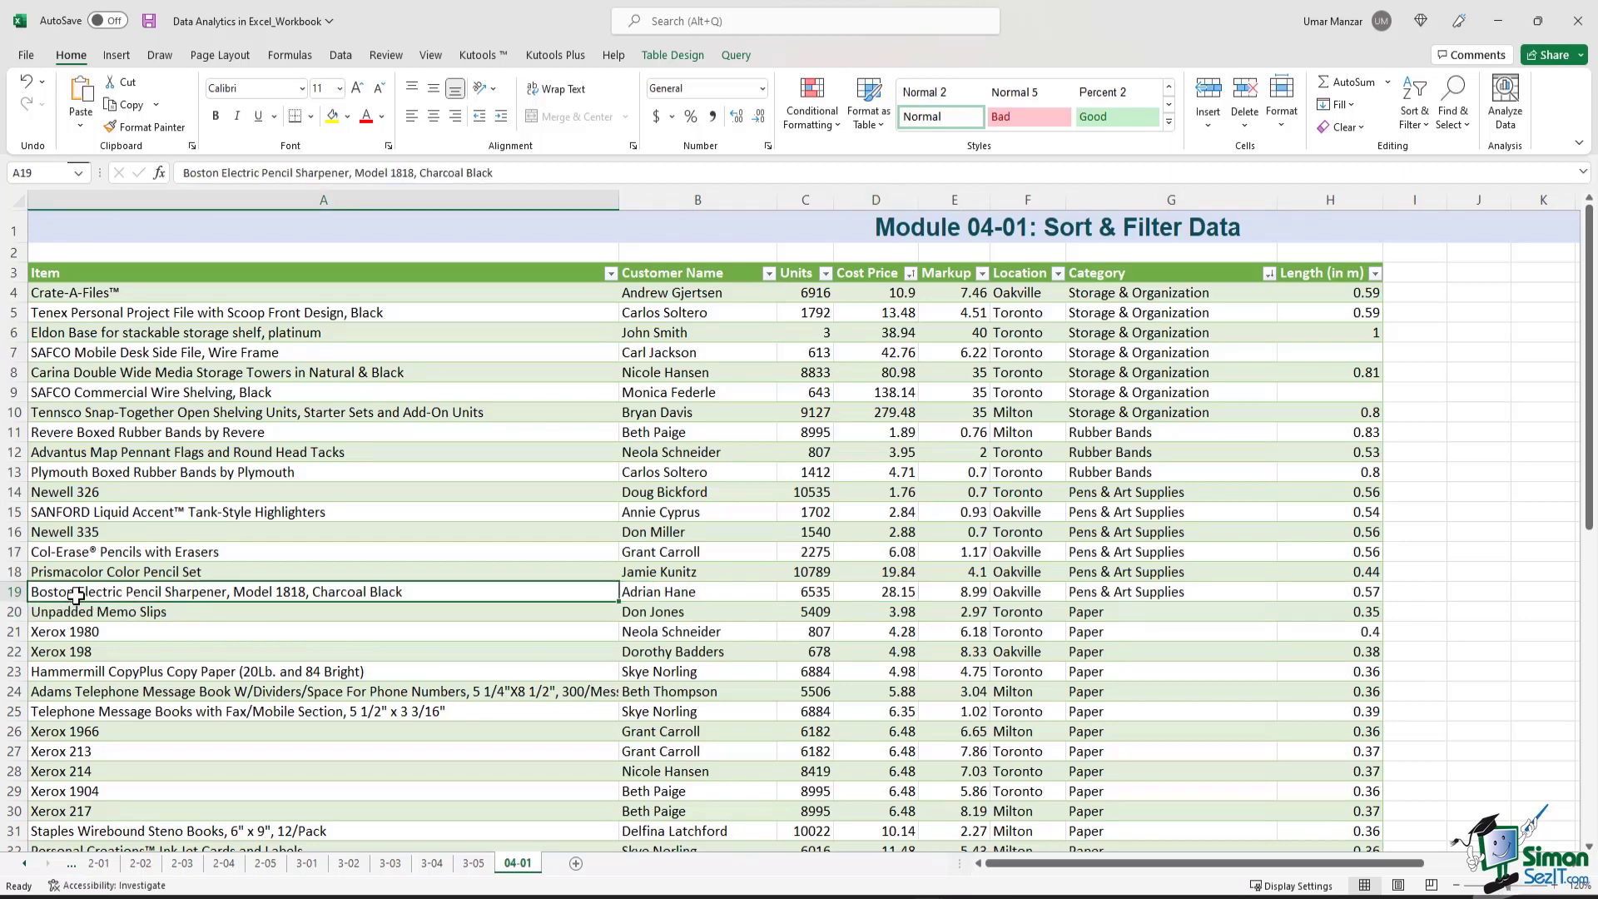
{"action": "left_click_drag", "start_coordinate": [76, 594], "coordinate": [1332, 592]}
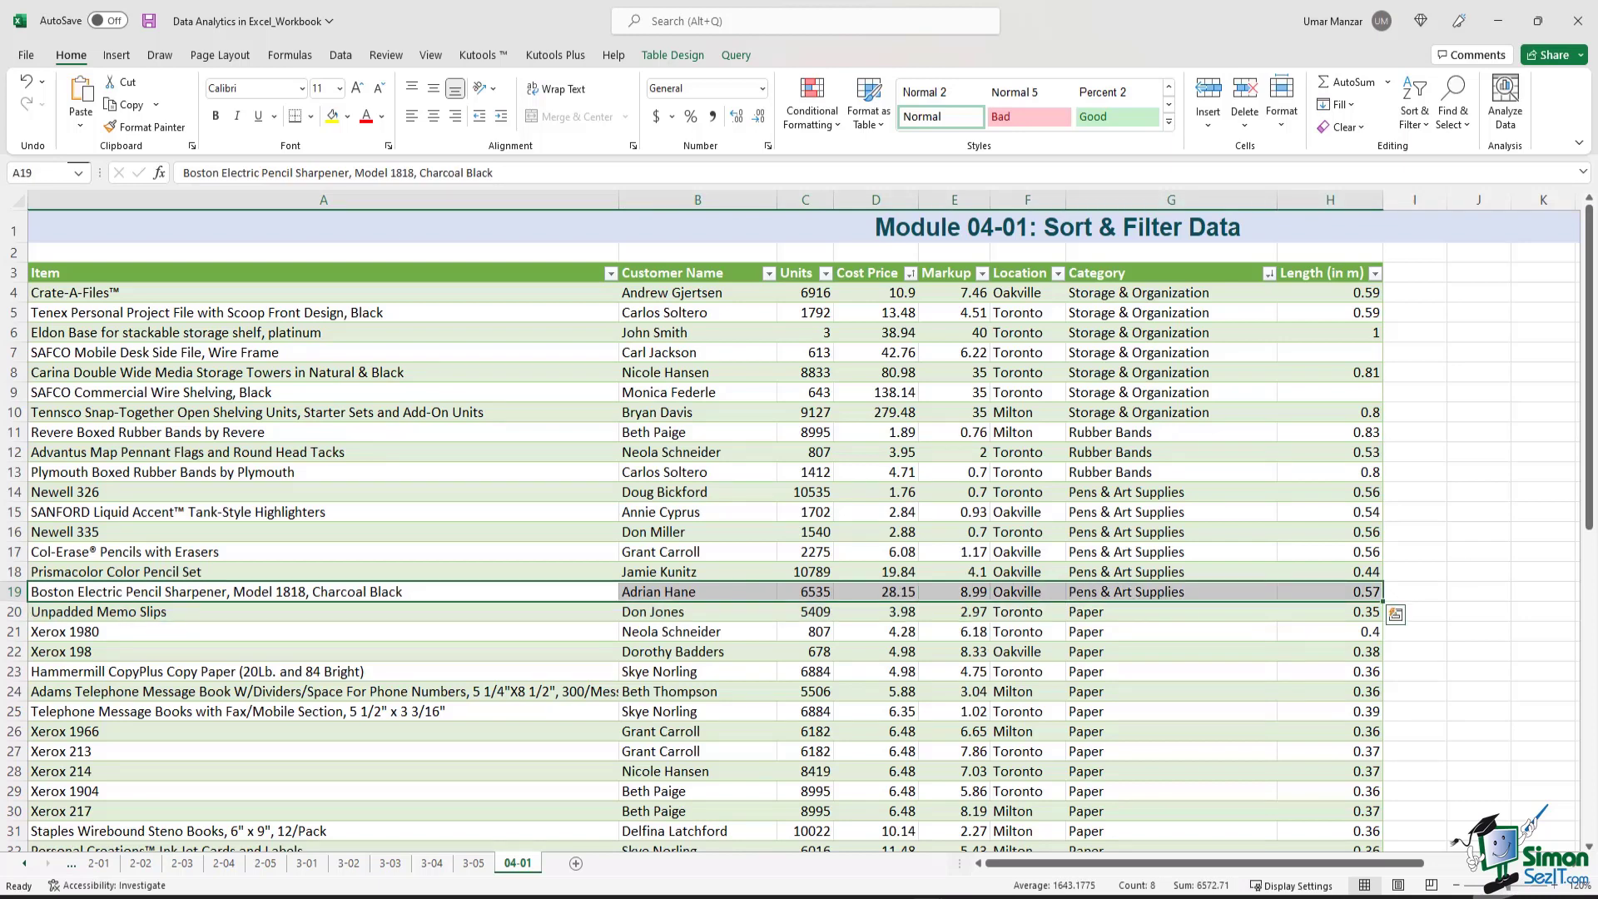
{"action": "left_click", "coordinate": [1143, 434]}
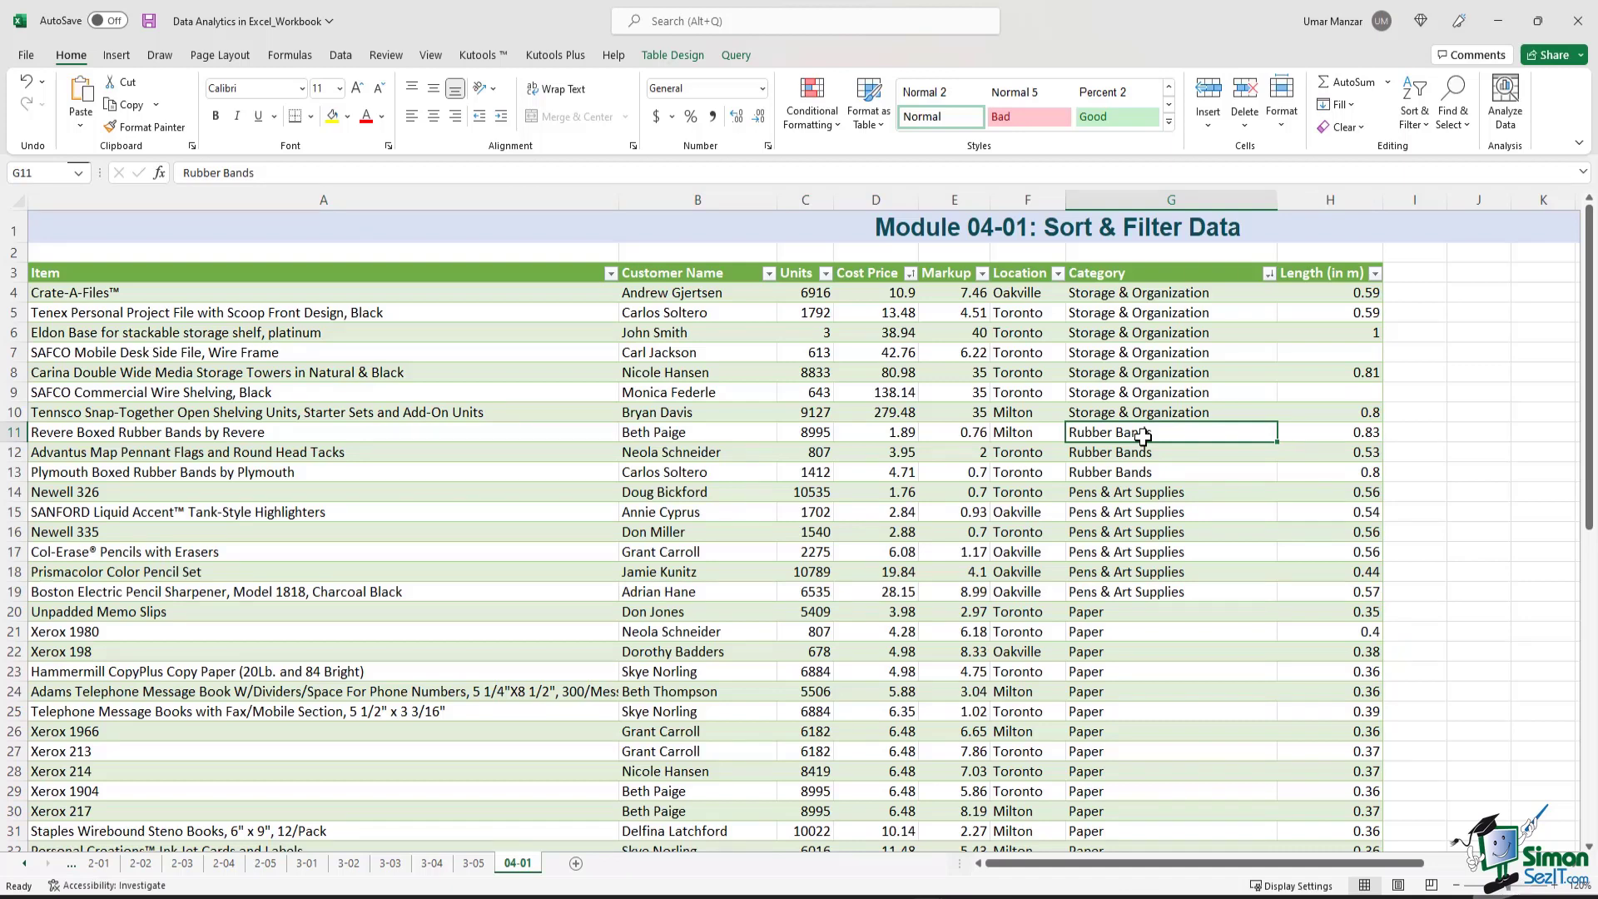
Step: Select cell G4 and try the Cost Price and Category filter dropdowns without changes
{"action": "left_click", "coordinate": [1412, 137]}
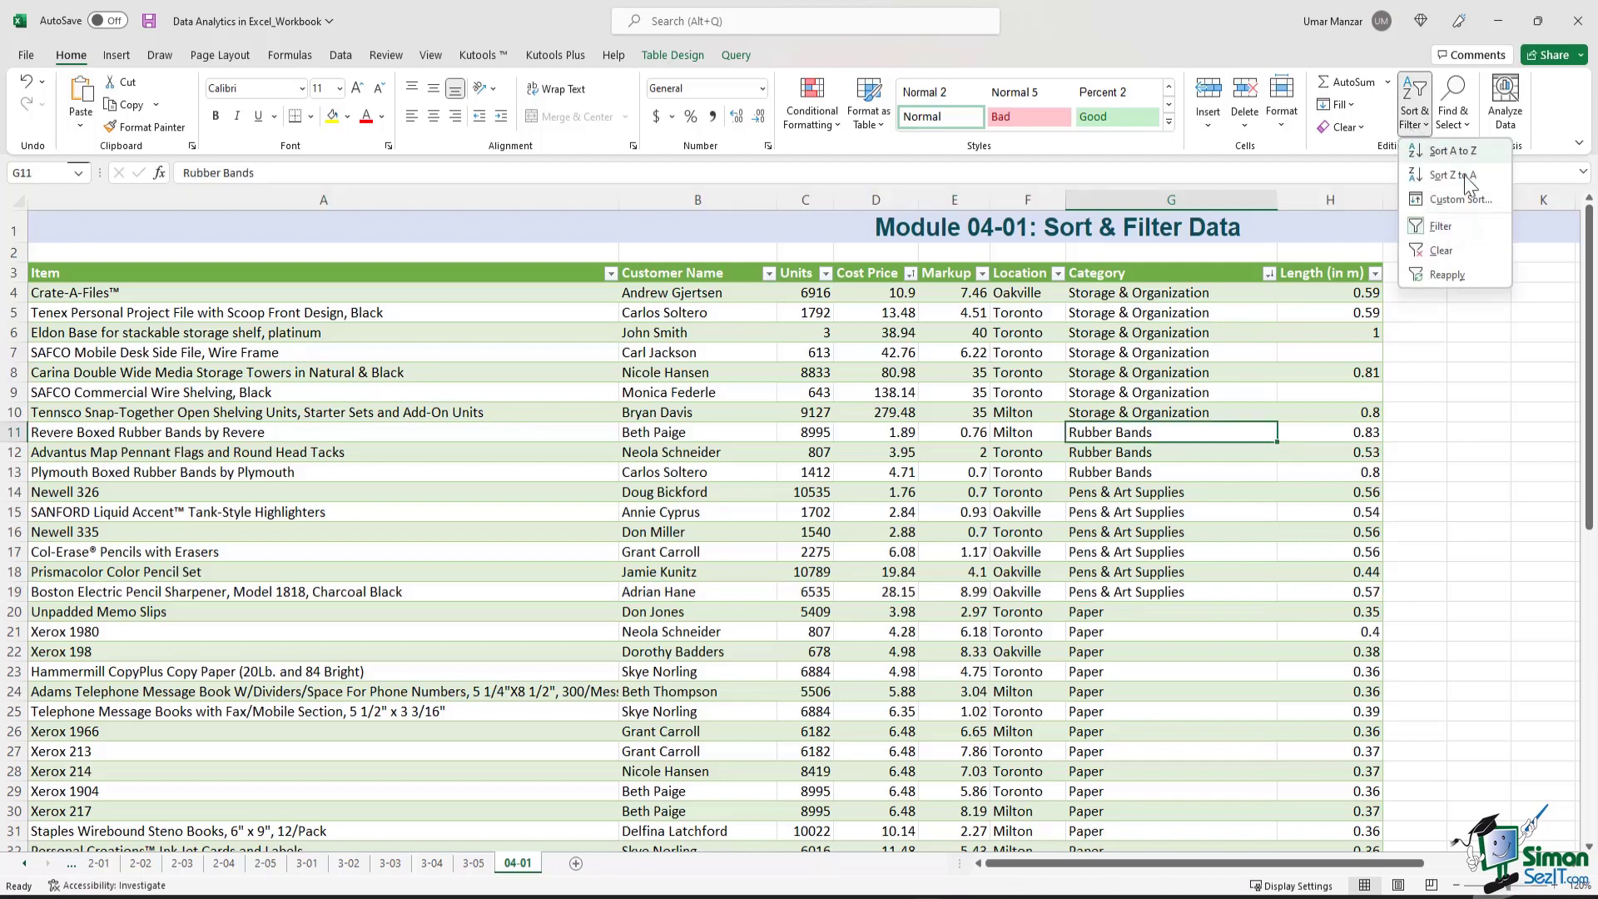
{"action": "key", "text": "Escape"}
{"action": "left_click", "coordinate": [1171, 292]}
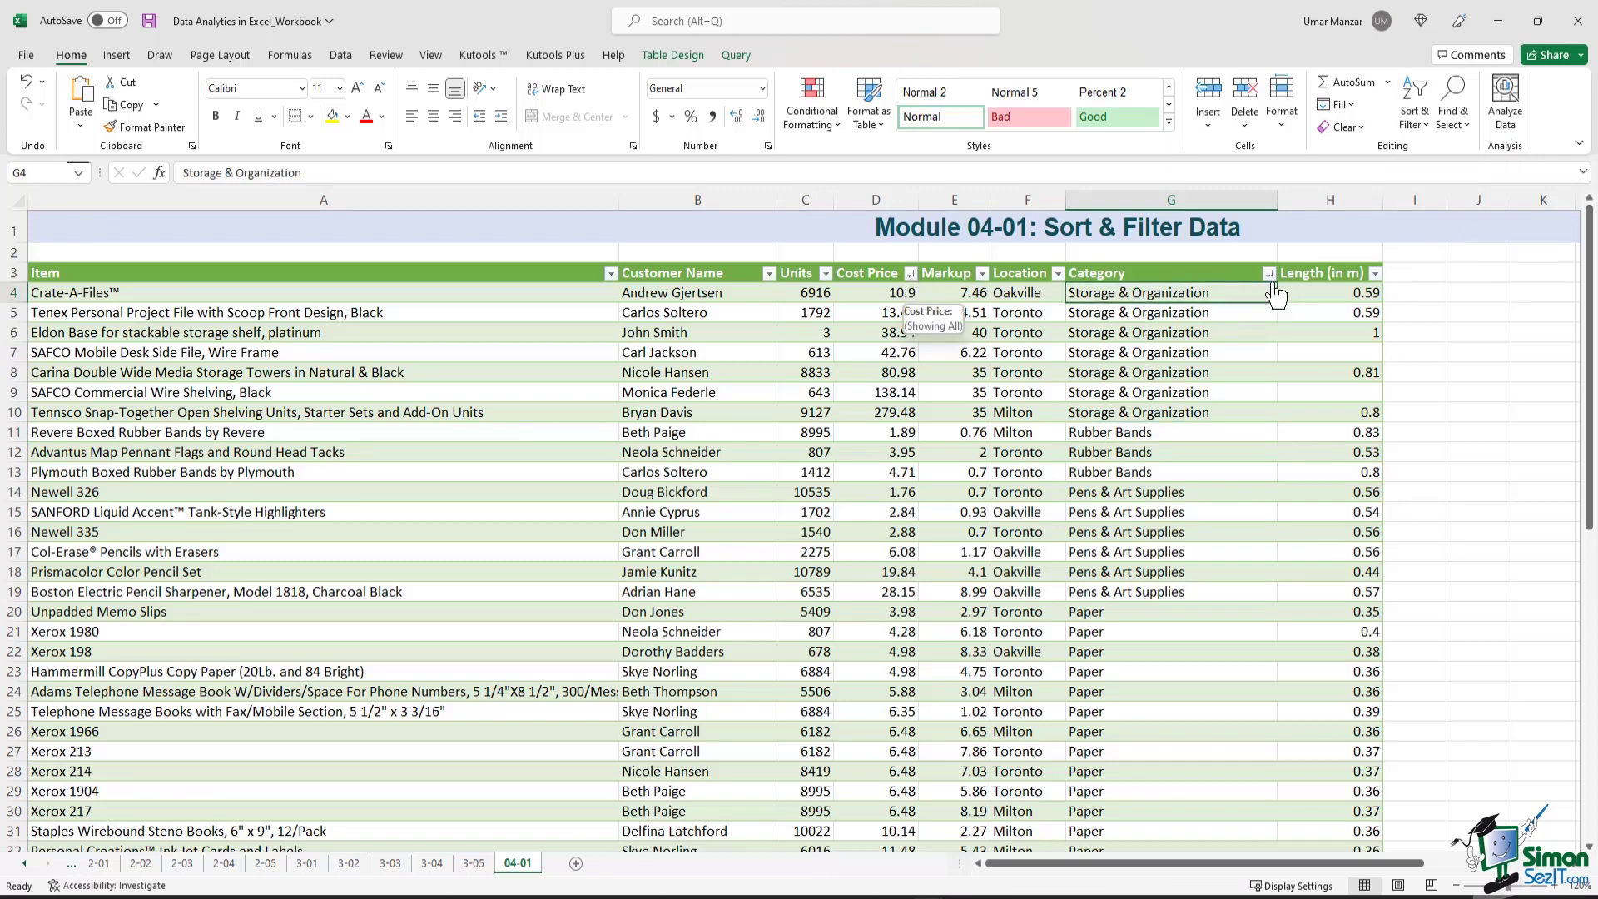
{"action": "left_click", "coordinate": [910, 279]}
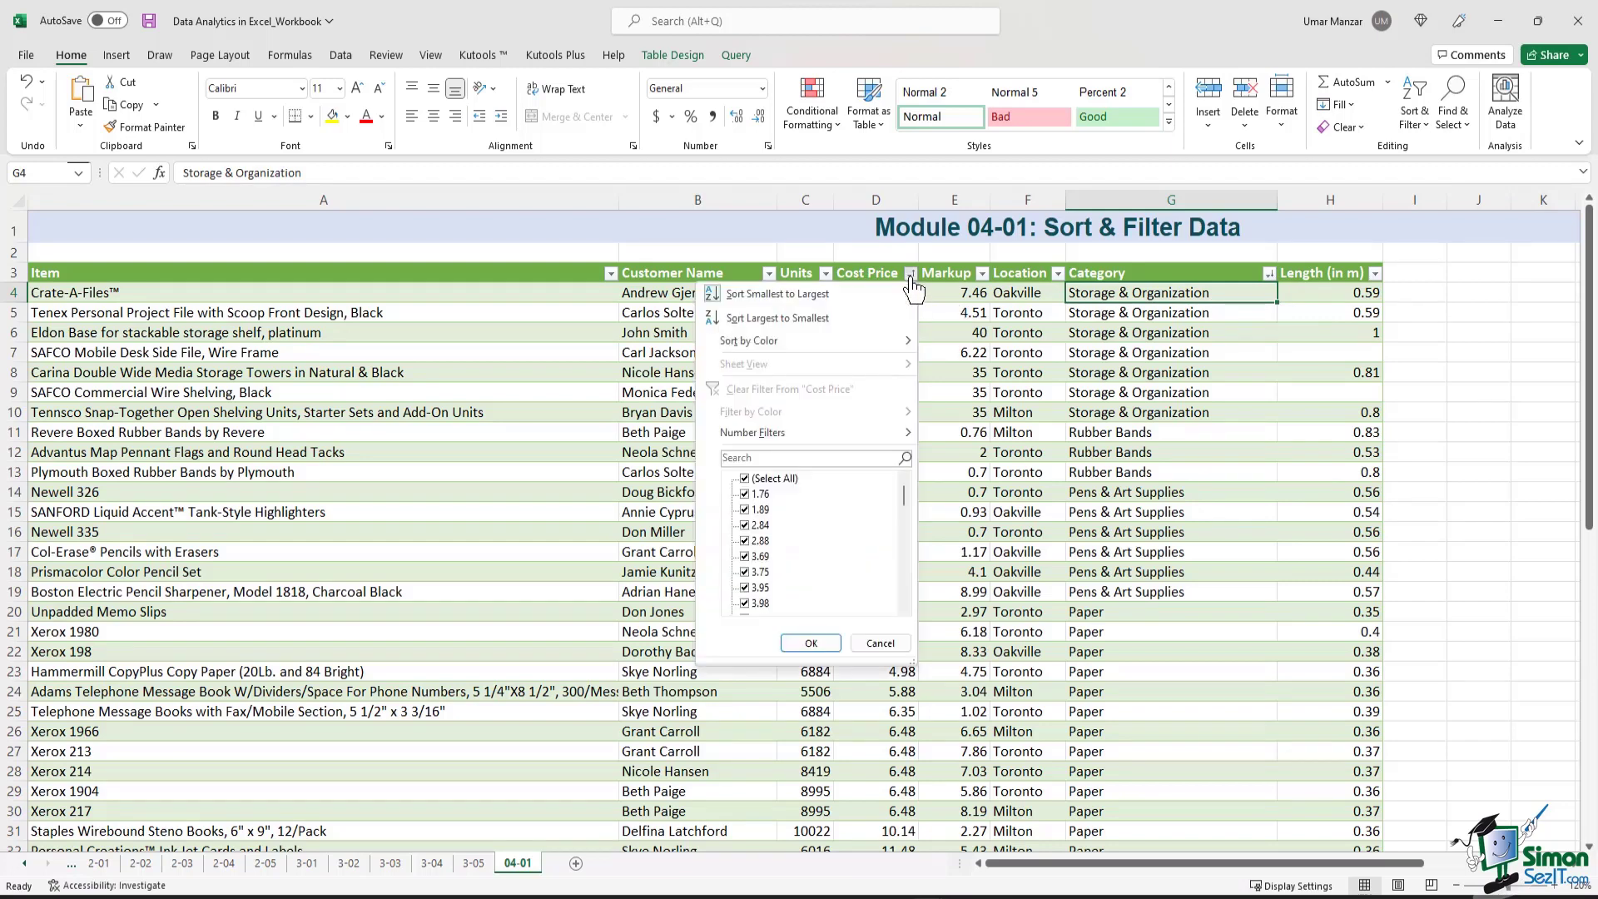
{"action": "left_click", "coordinate": [1269, 276]}
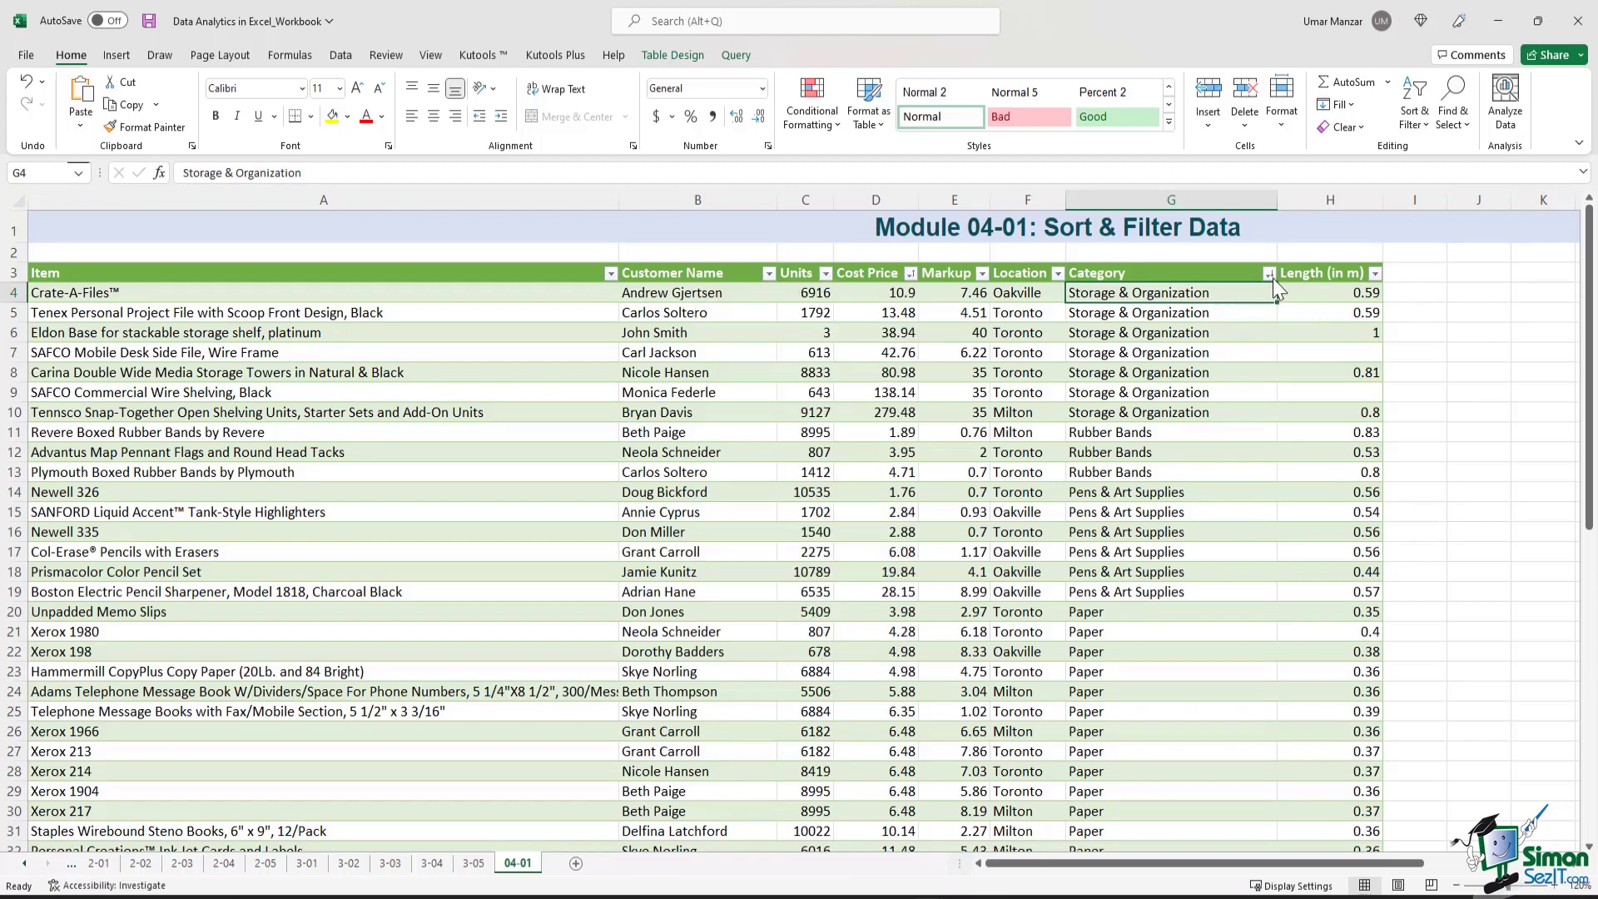
{"action": "left_click", "coordinate": [1270, 276]}
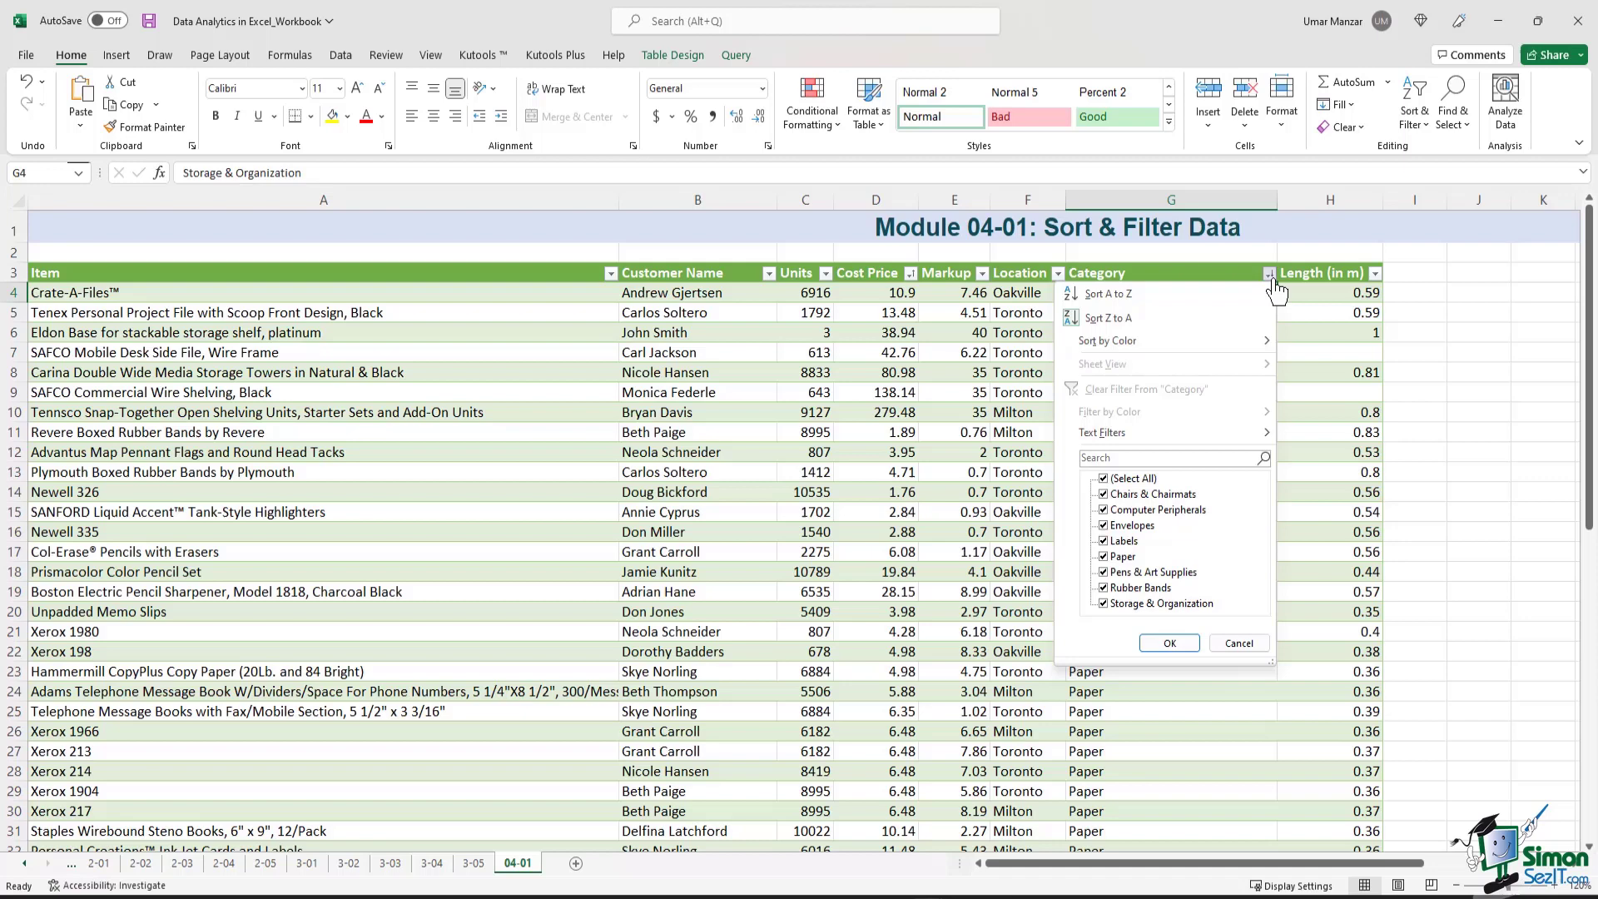
{"action": "left_click", "coordinate": [912, 275]}
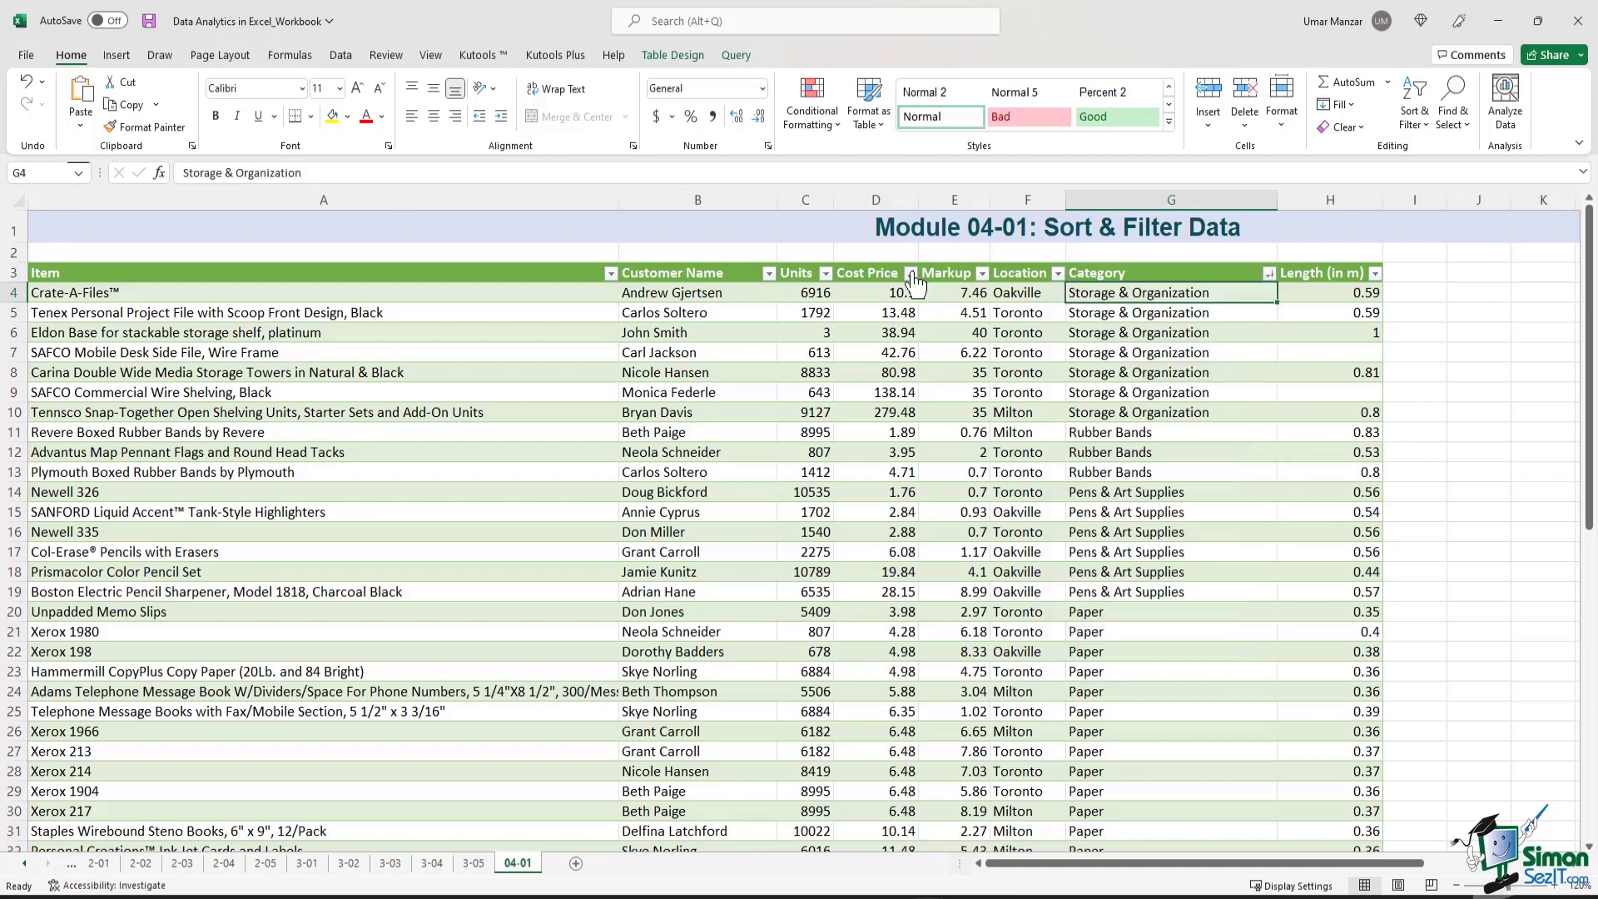
{"action": "left_click", "coordinate": [1272, 283]}
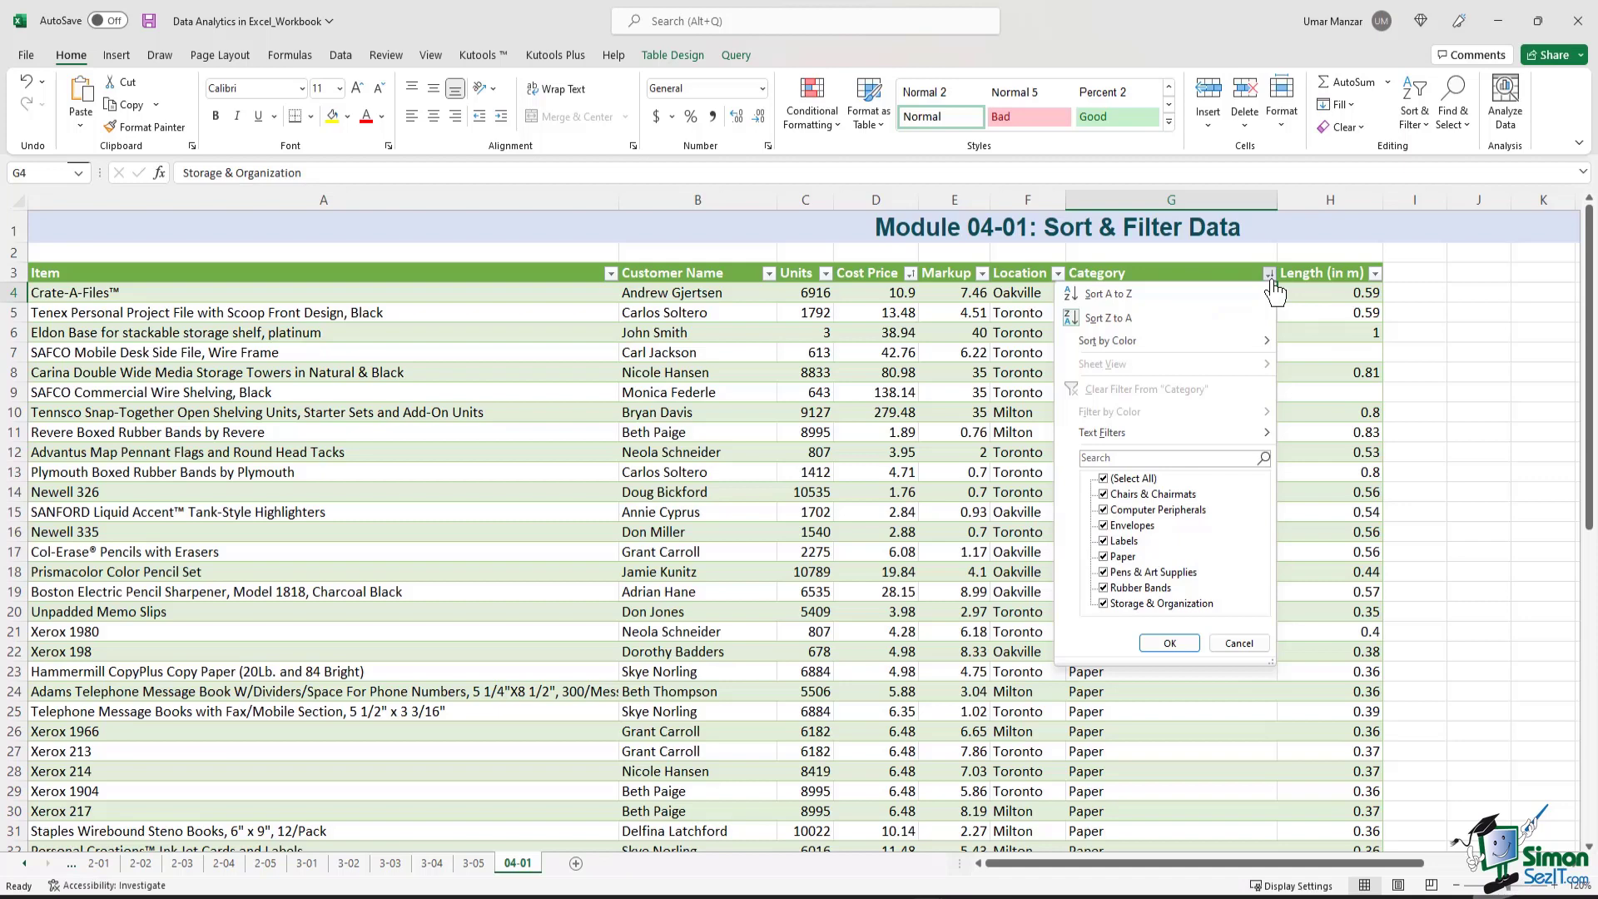
{"action": "left_click", "coordinate": [910, 275]}
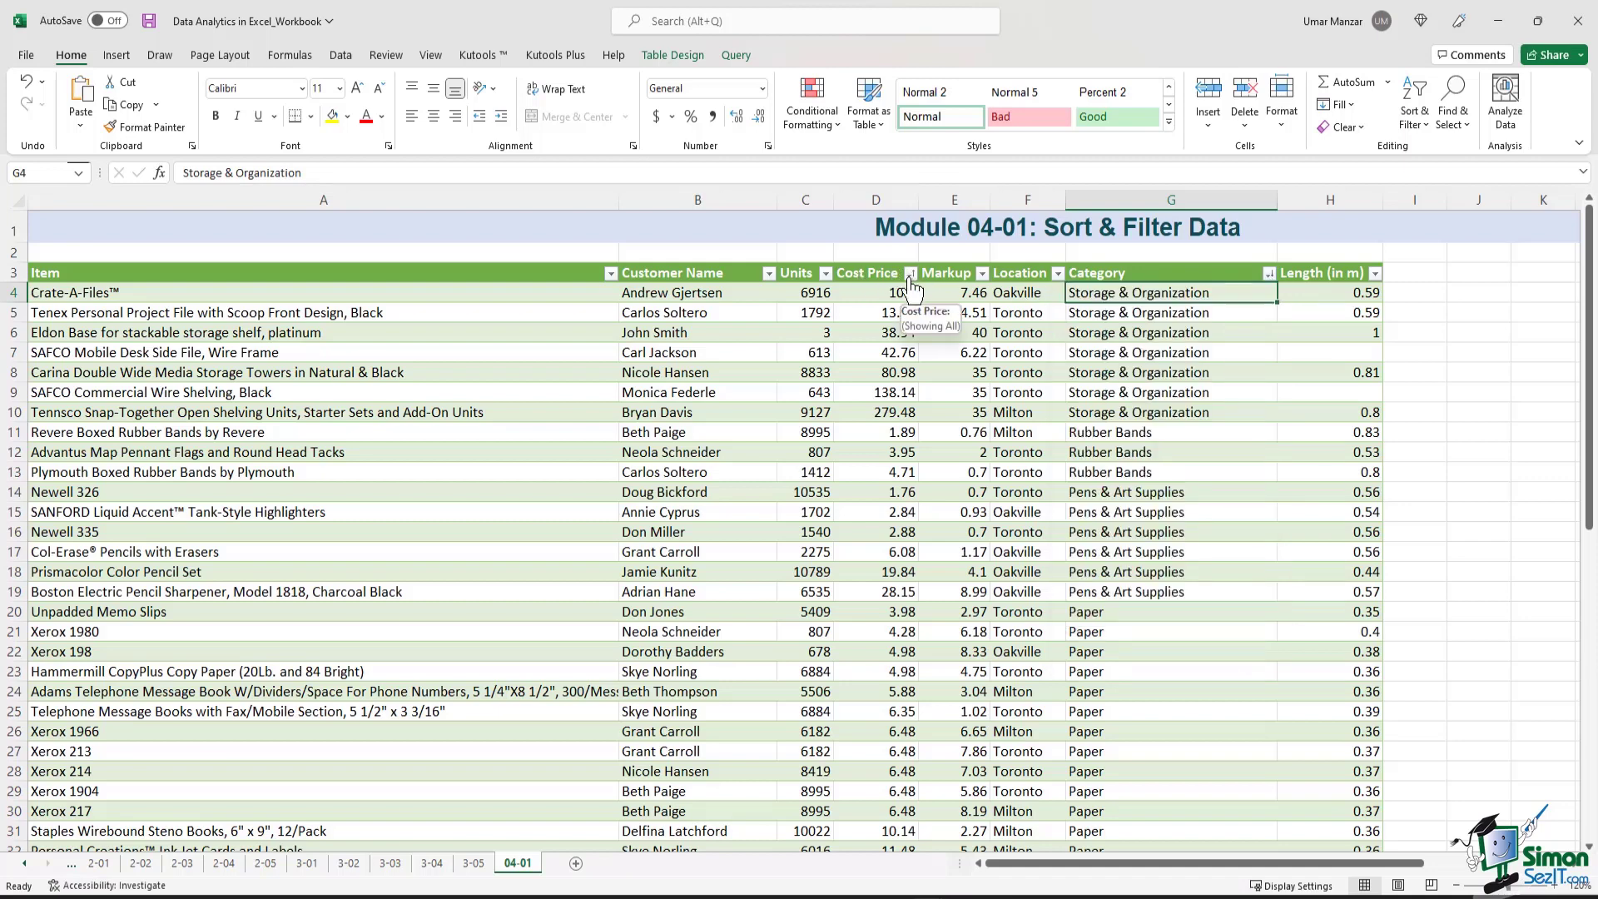
Step: Close the Cost Price dropdown, select header row A3:H3, then Location cell F8
{"action": "left_click", "coordinate": [910, 275]}
{"action": "left_click", "coordinate": [804, 312]}
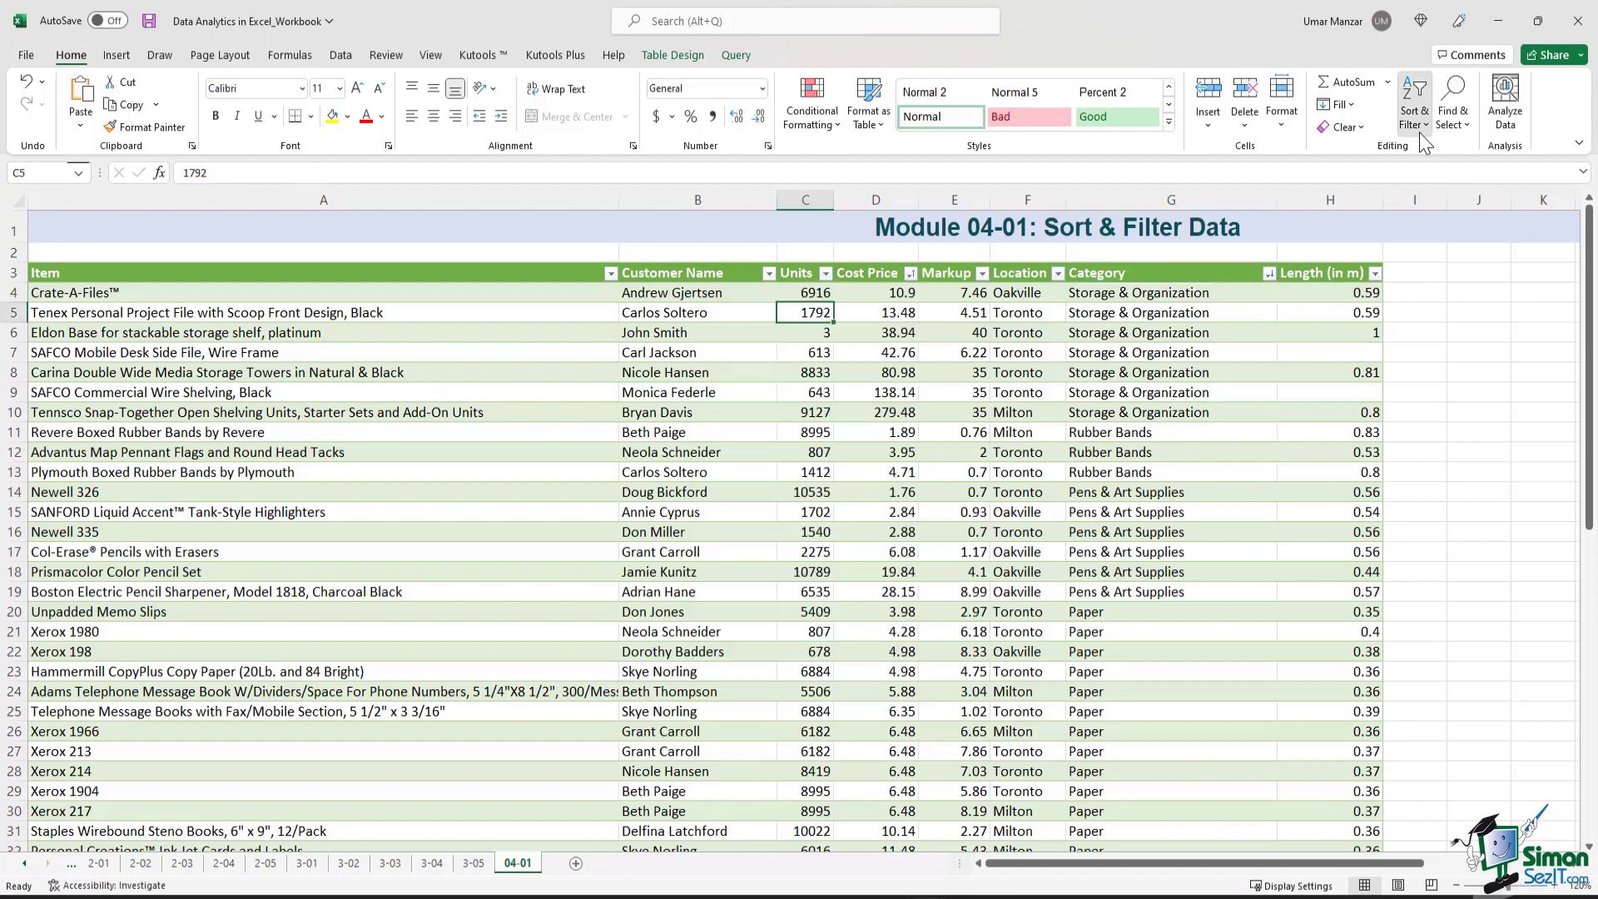
{"action": "left_click", "coordinate": [1420, 133]}
{"action": "left_click_drag", "start_coordinate": [50, 273], "coordinate": [1354, 280]}
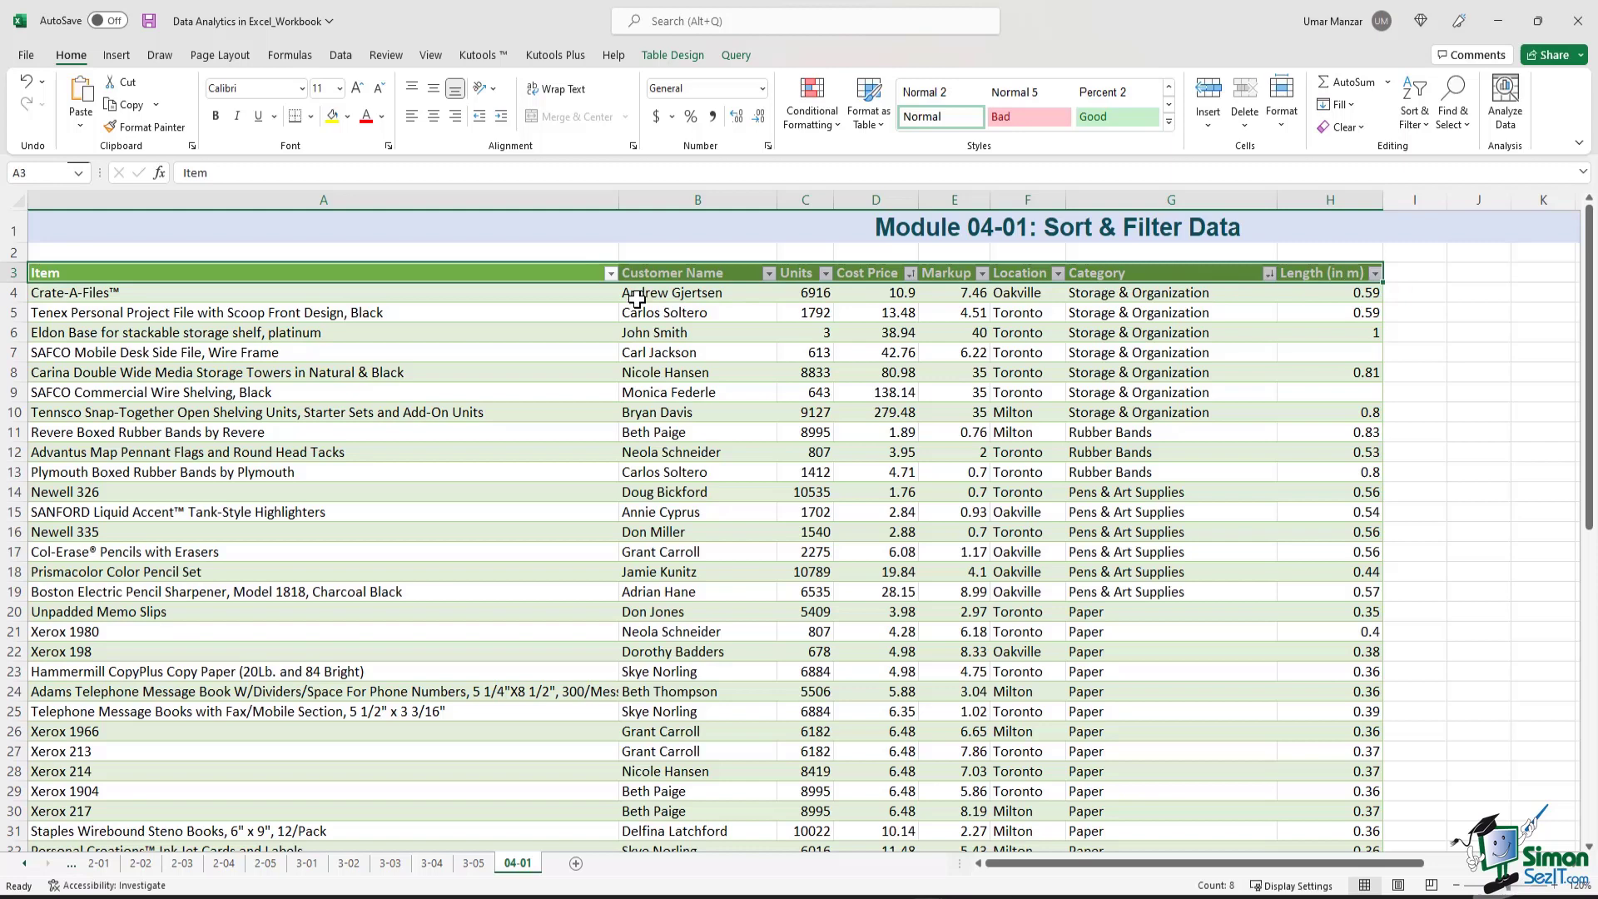
{"action": "left_click", "coordinate": [588, 301]}
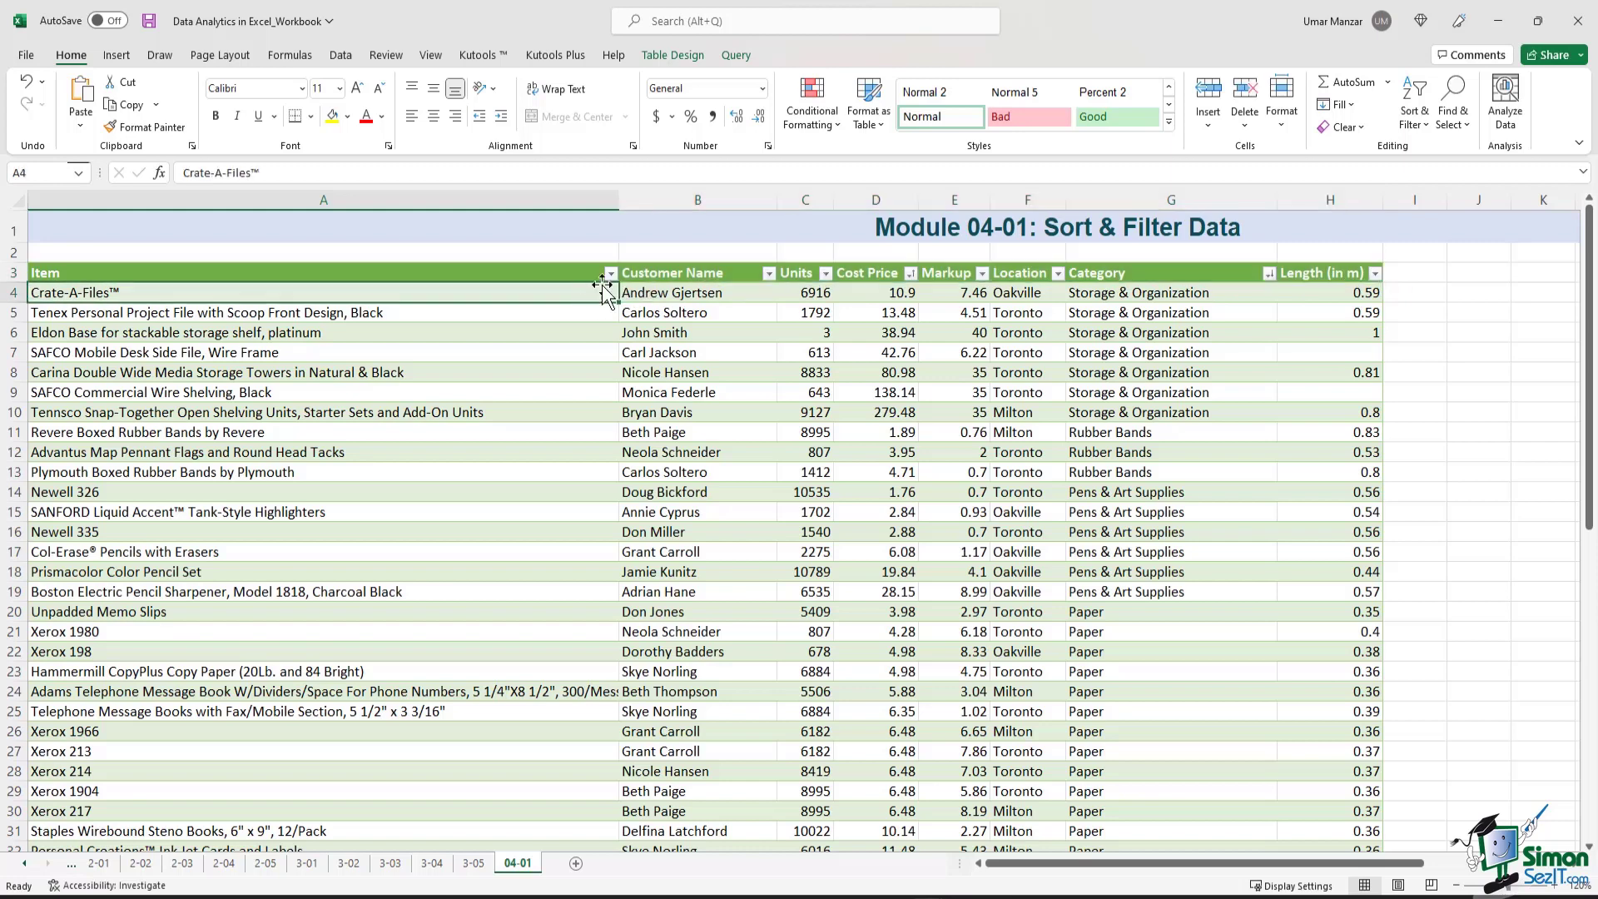
{"action": "left_click", "coordinate": [1011, 367]}
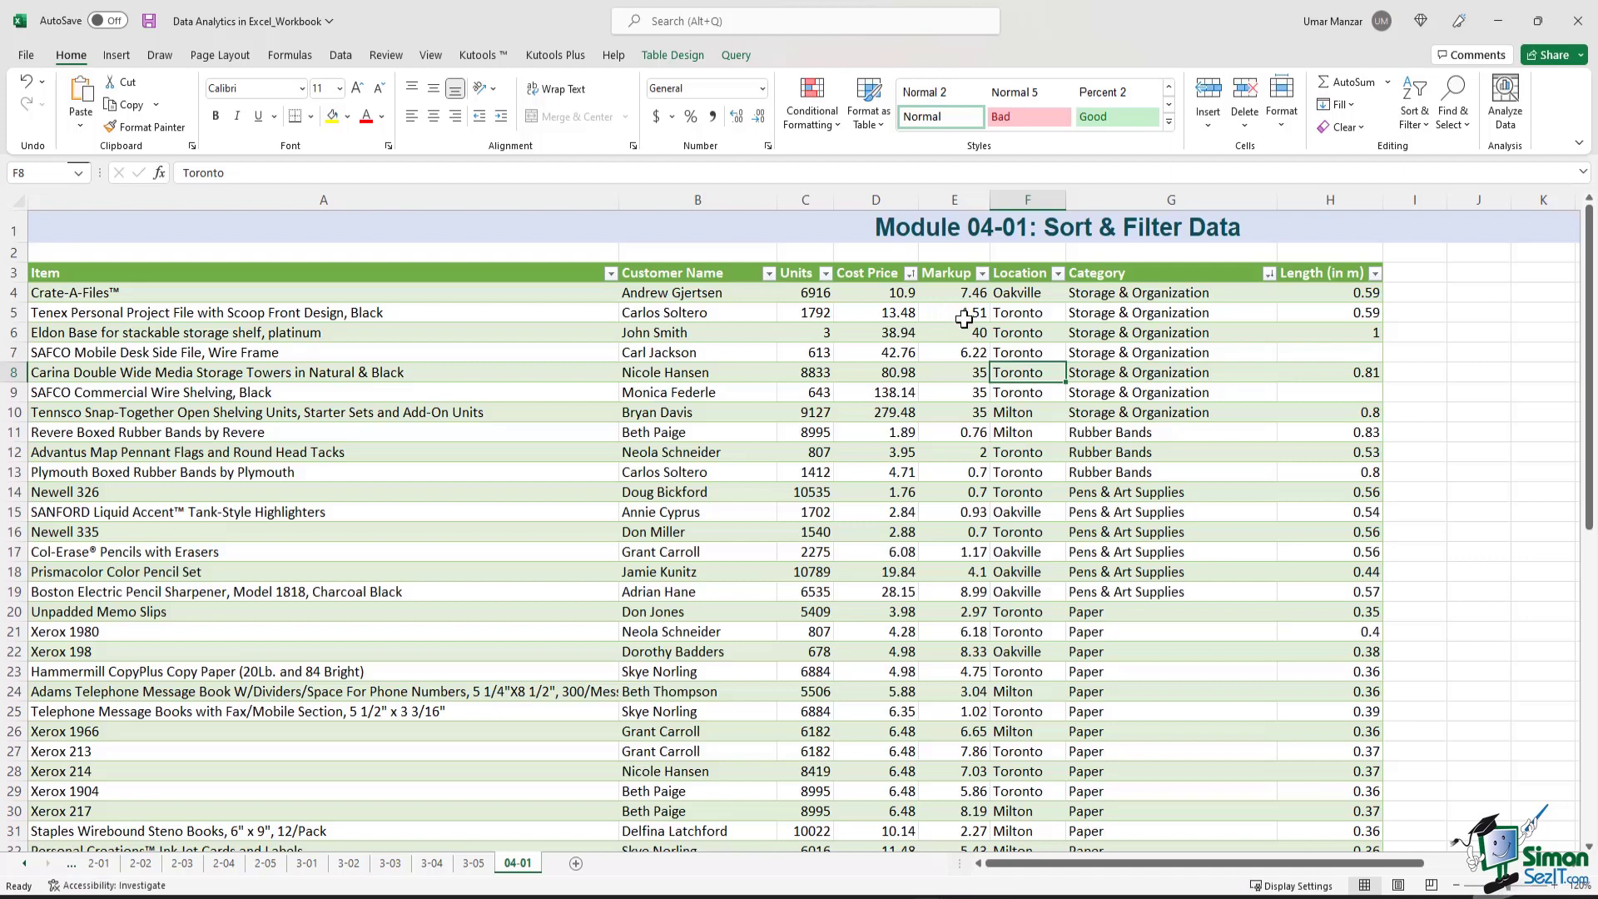
Step: Choose the Number Filters > Greater Than condition for the Markup column
{"action": "left_click", "coordinate": [982, 274]}
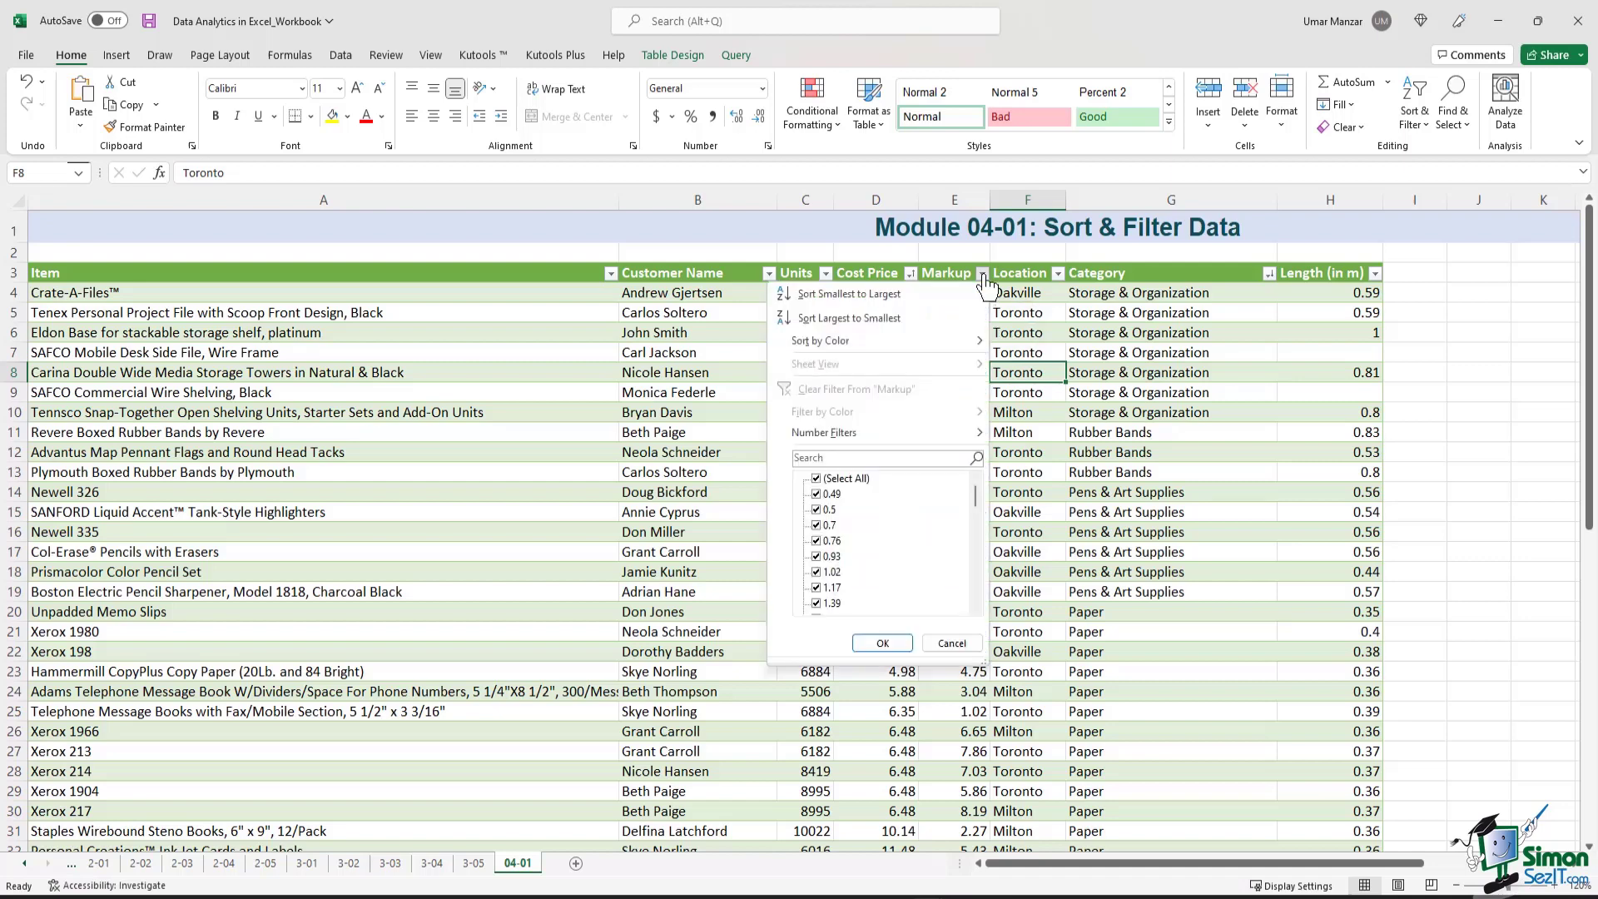
{"action": "left_click_drag", "start_coordinate": [975, 492], "coordinate": [978, 530]}
{"action": "left_click", "coordinate": [1185, 288]}
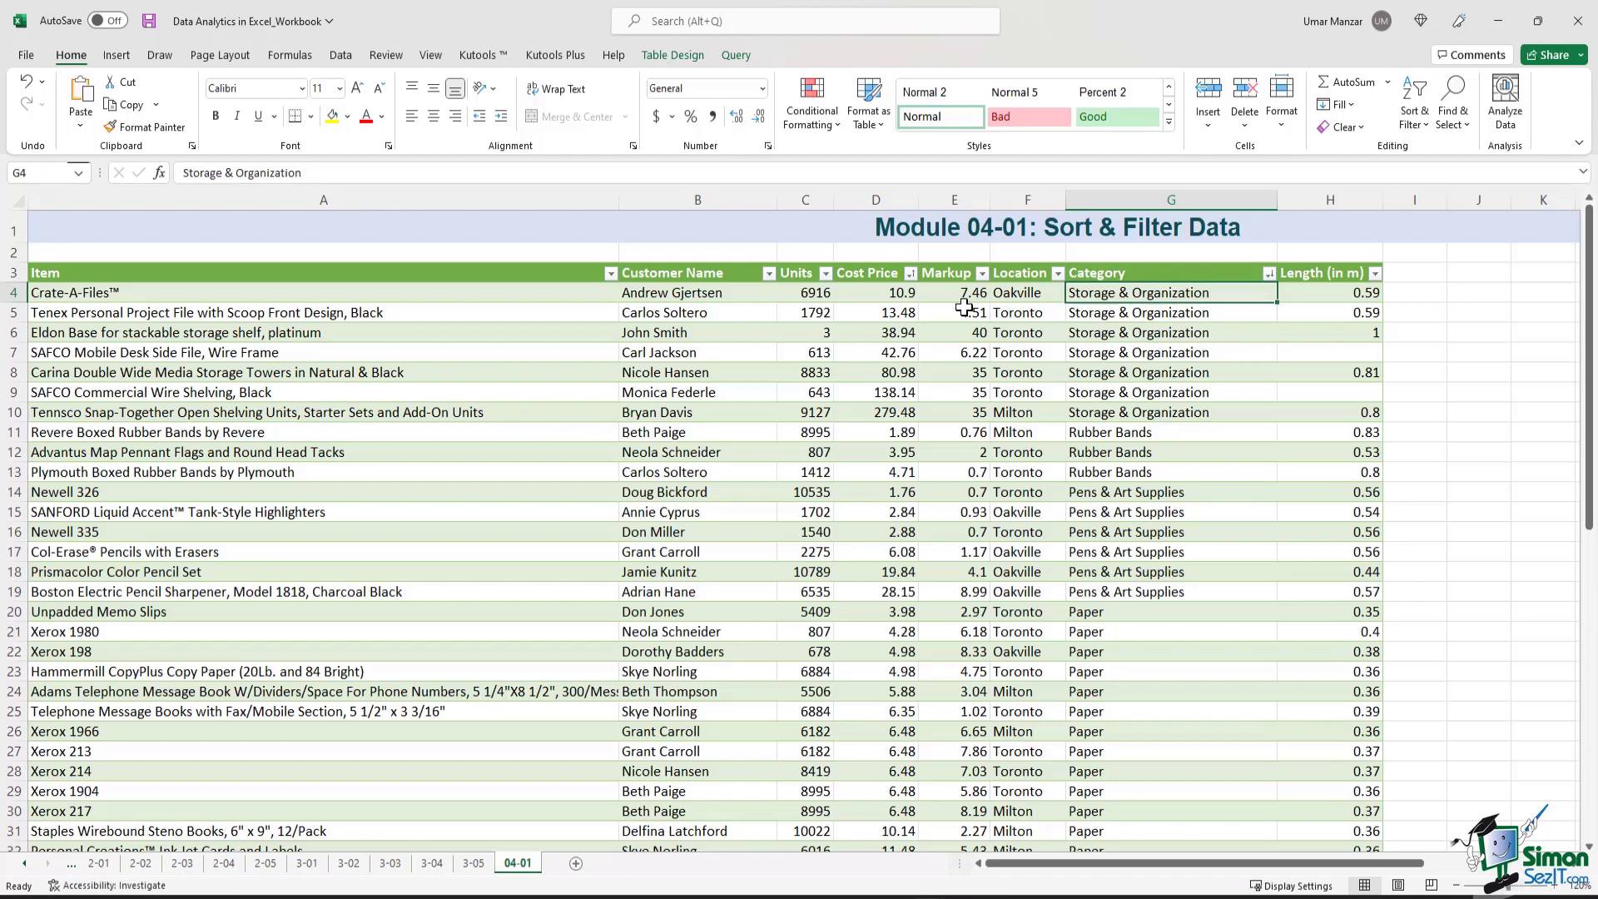
{"action": "left_click", "coordinate": [873, 293]}
{"action": "left_click", "coordinate": [948, 293]}
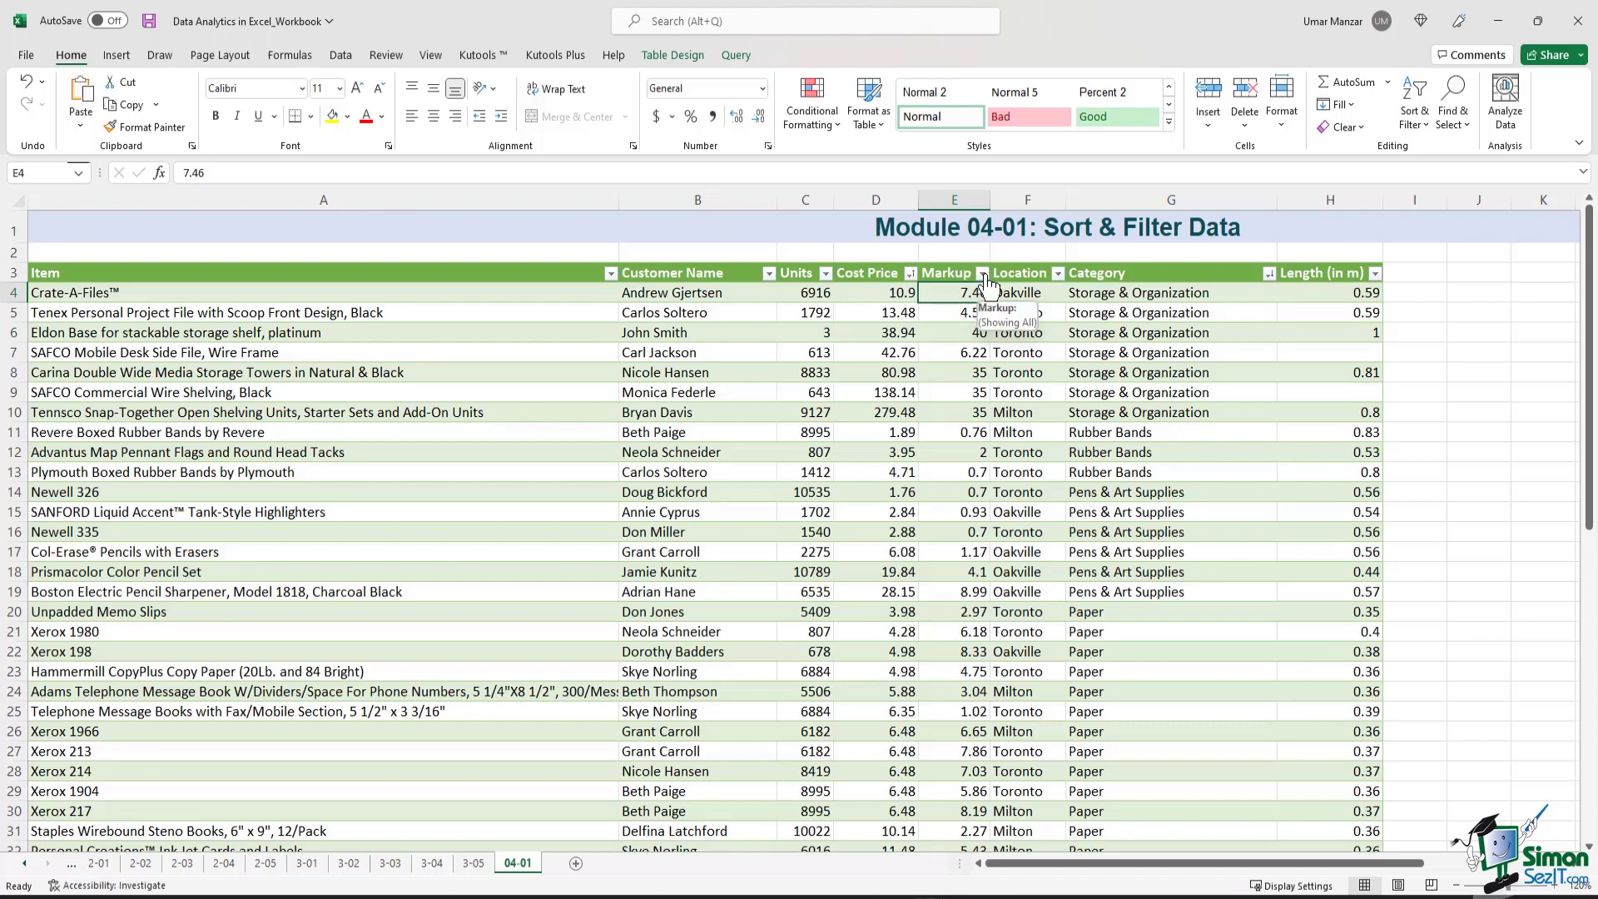
{"action": "left_click", "coordinate": [981, 273]}
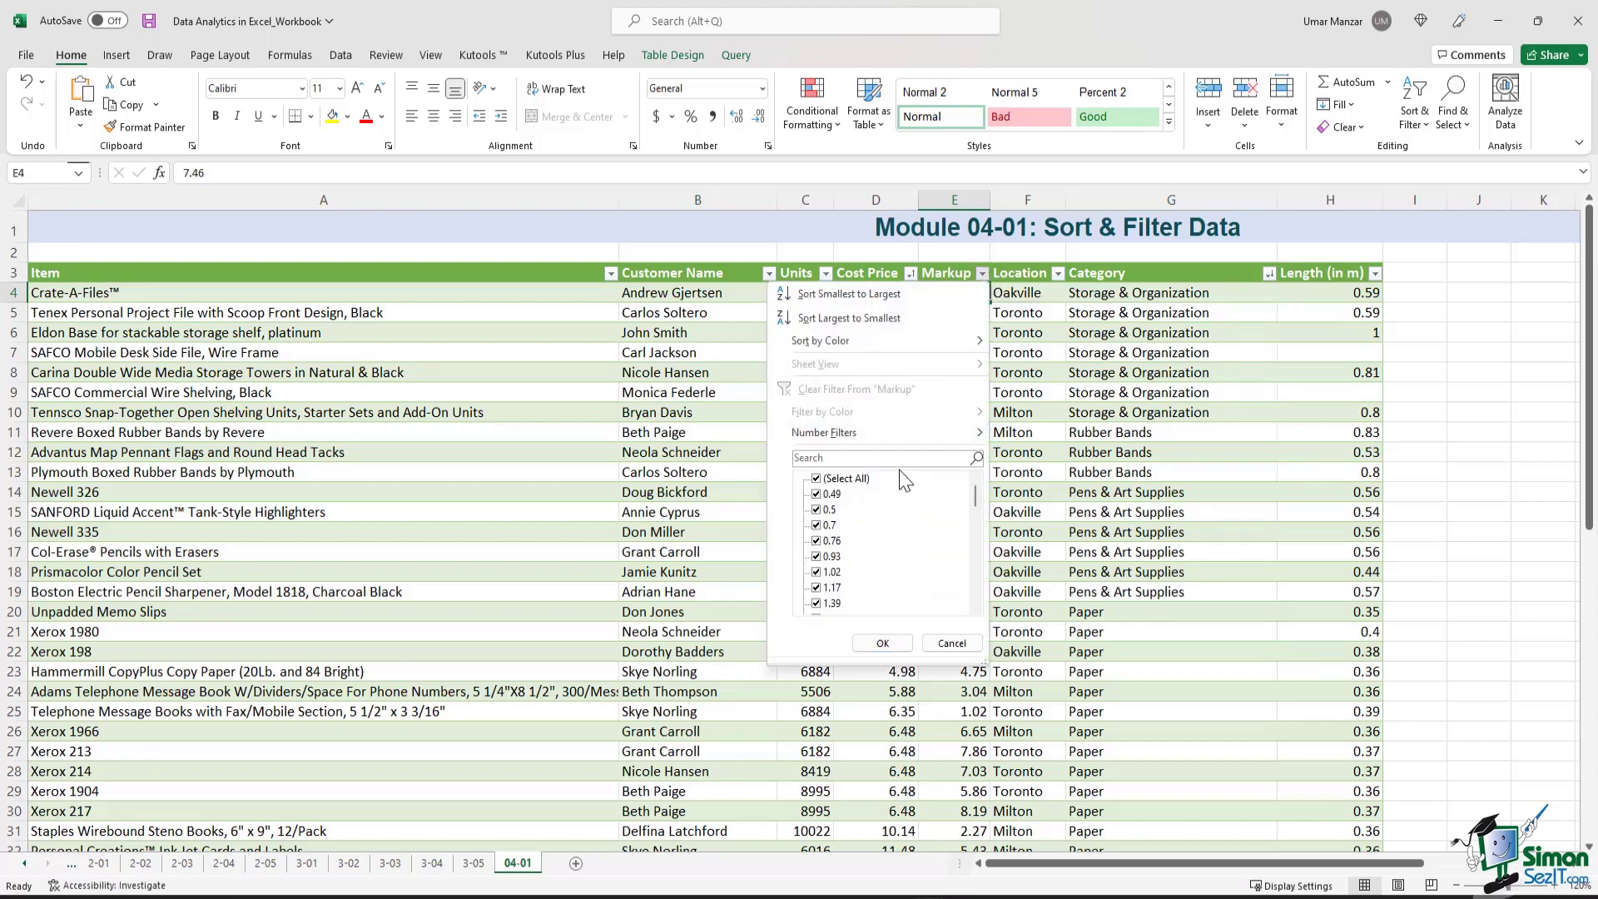
{"action": "mouse_move", "coordinate": [885, 437]}
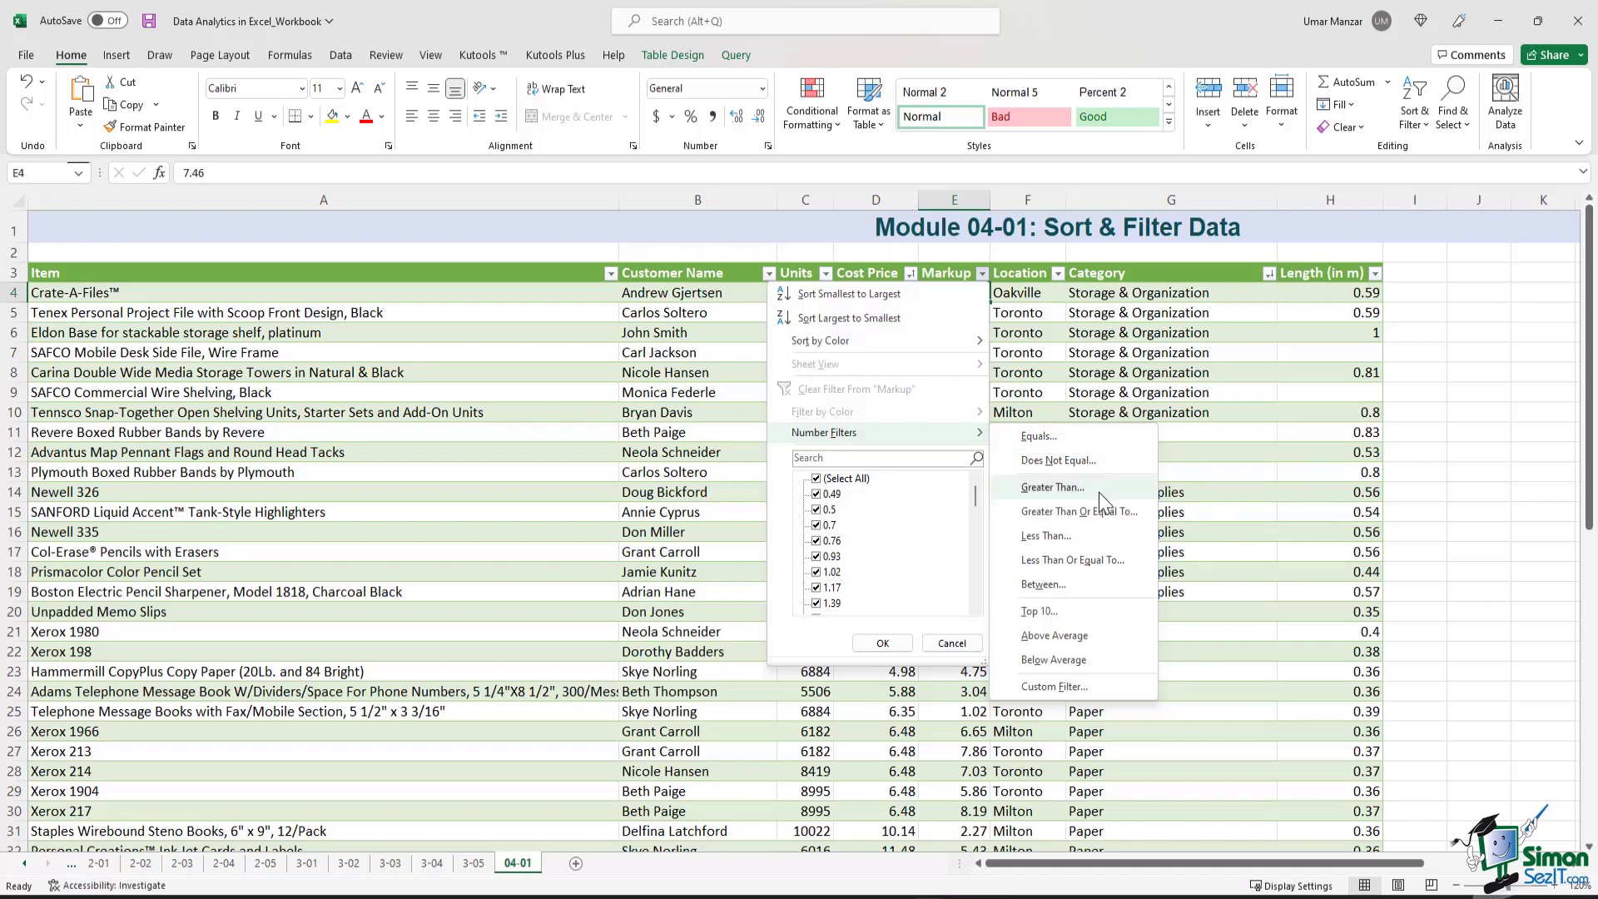
{"action": "left_click", "coordinate": [1054, 487]}
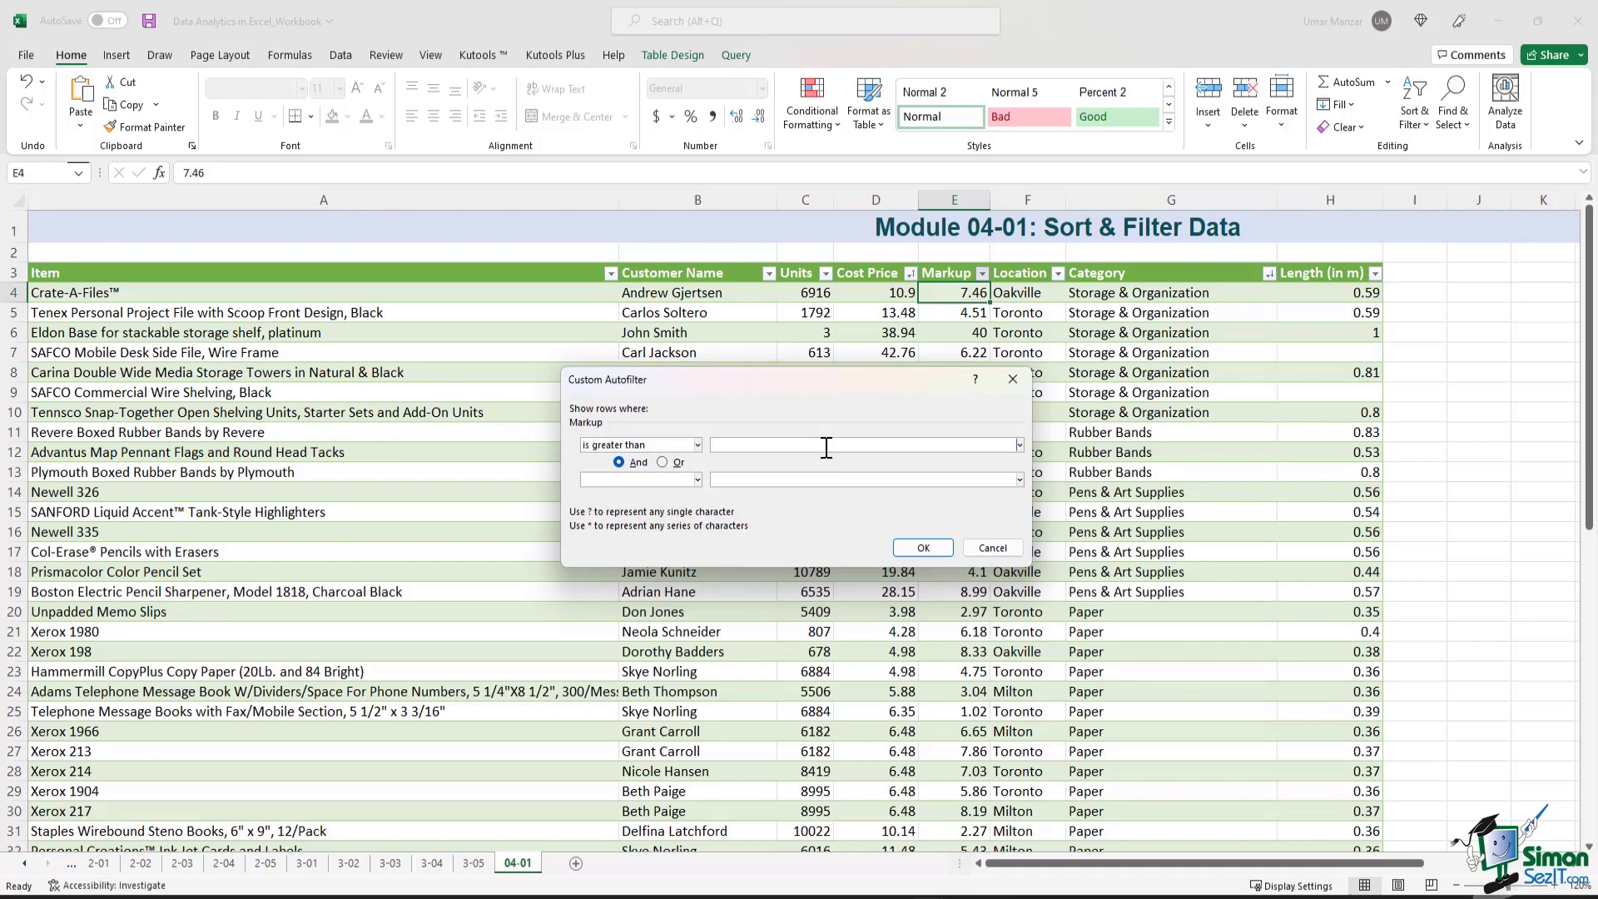
Step: Apply the Markup greater-than-10 filter and check the remaining Markup values
{"action": "type", "text": "10"}
{"action": "left_click", "coordinate": [923, 547]}
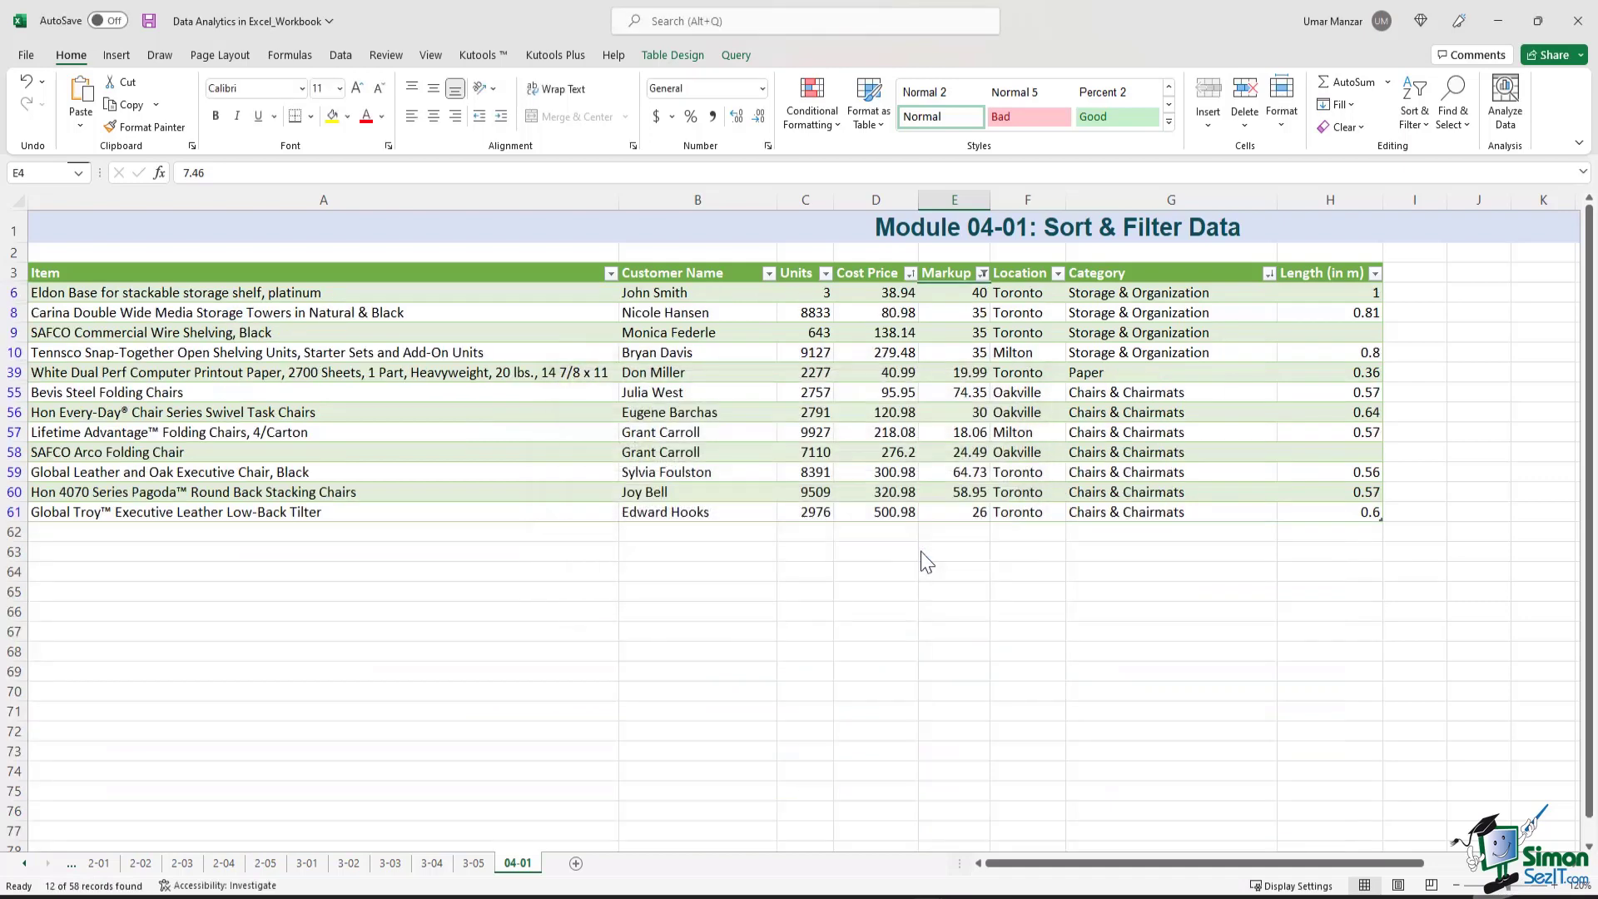
{"action": "left_click", "coordinate": [926, 589]}
{"action": "left_click_drag", "start_coordinate": [948, 292], "coordinate": [946, 514]}
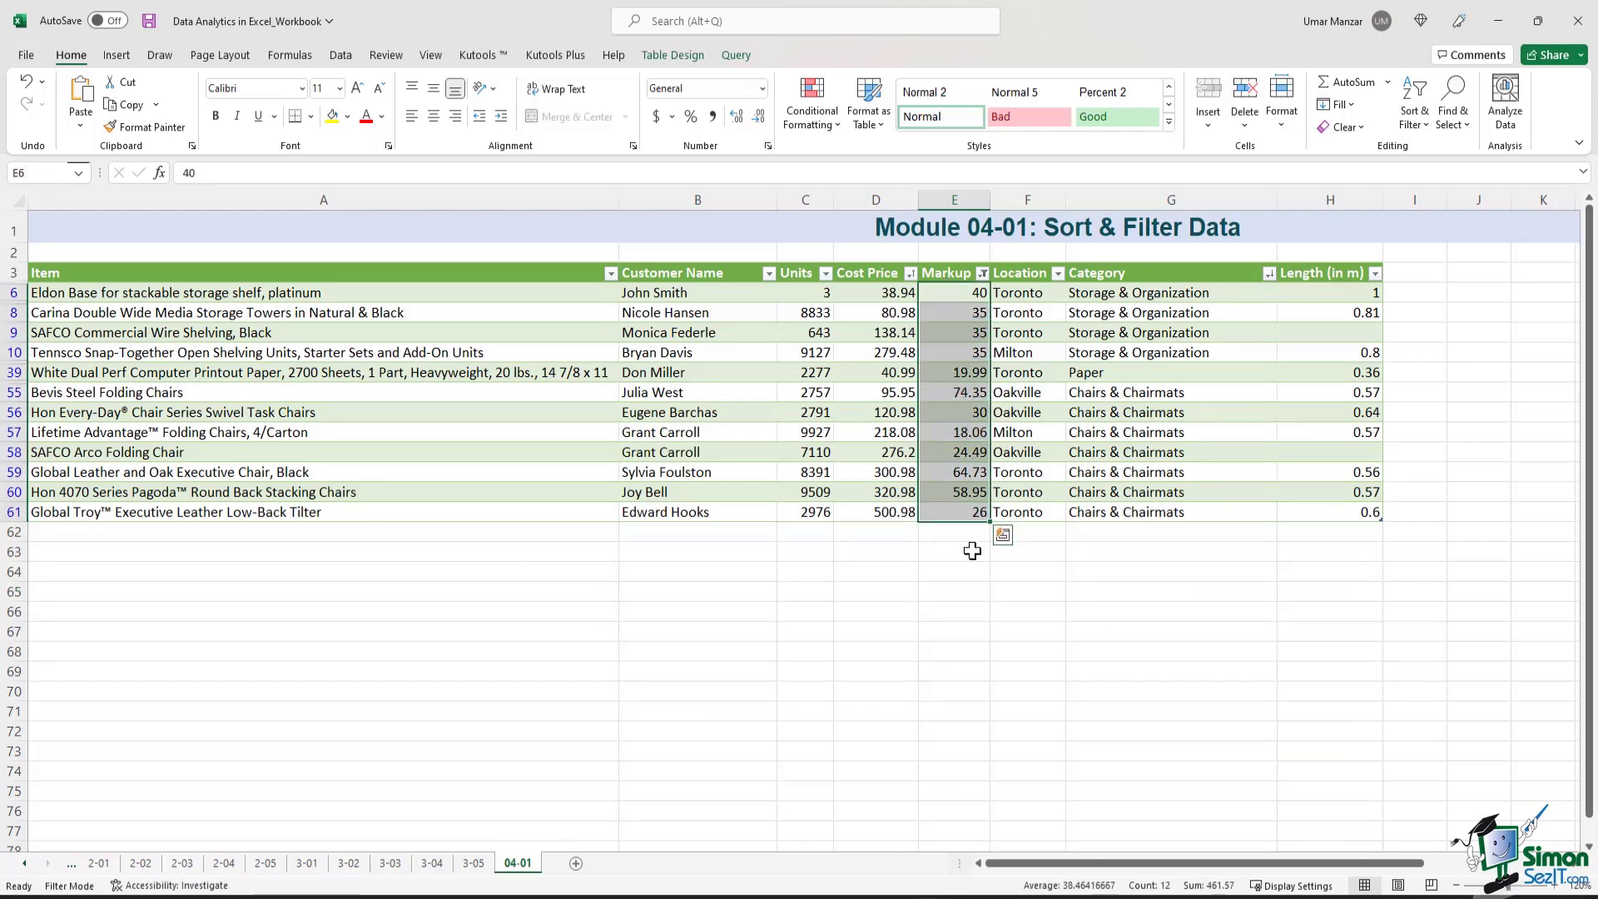
{"action": "left_click", "coordinate": [1125, 352]}
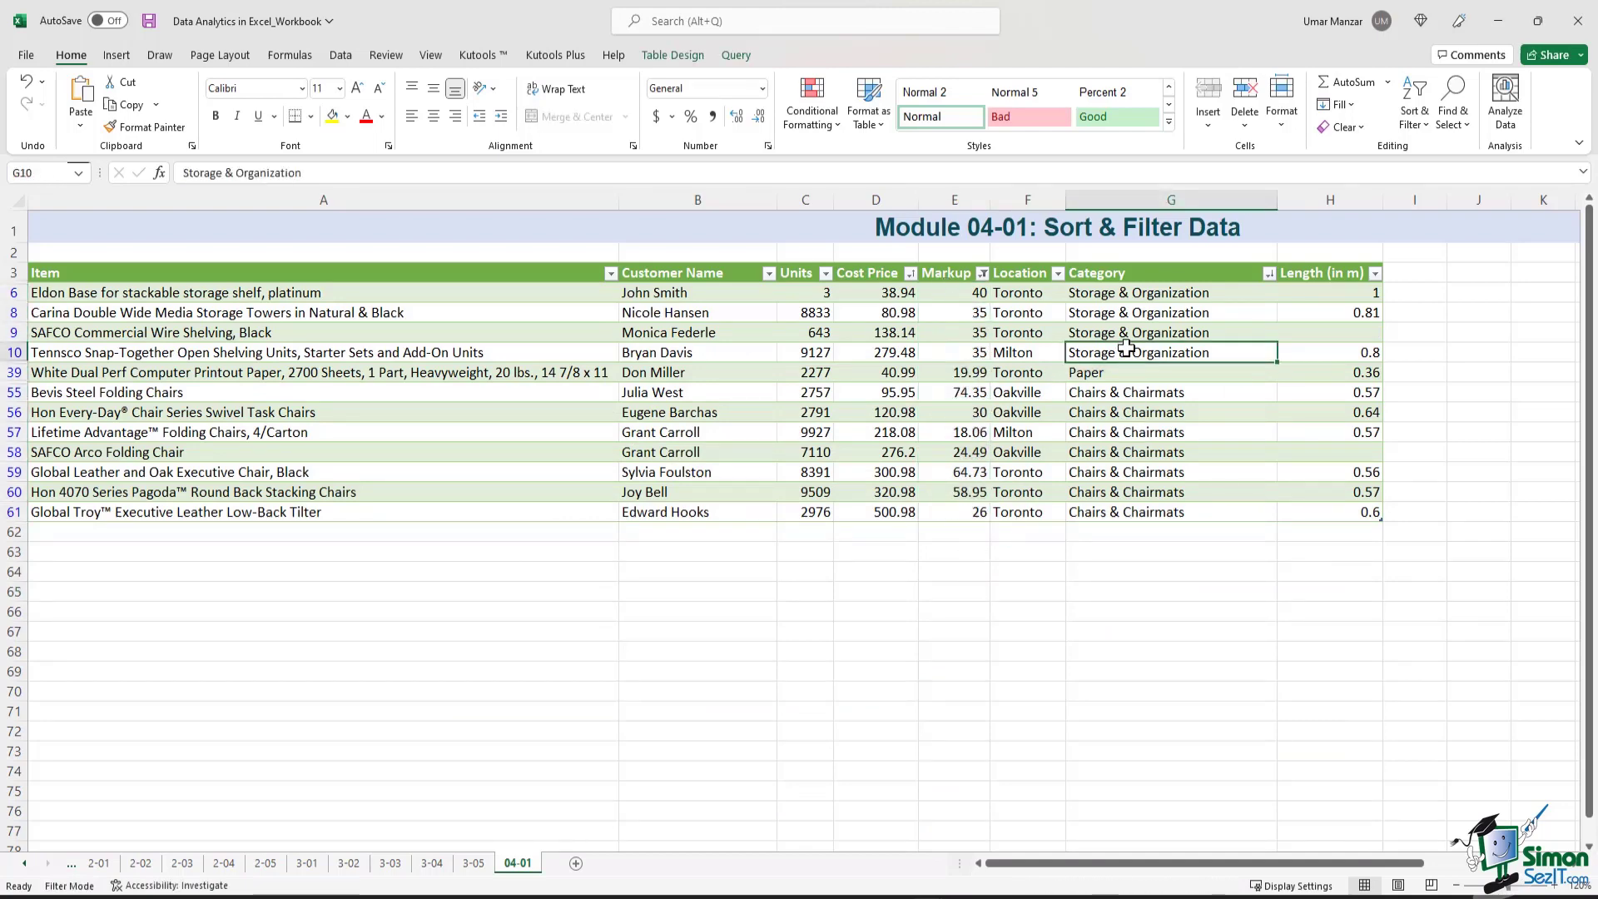
Step: Filter Location to Milton only and check the two remaining rows' Markup values
{"action": "left_click", "coordinate": [1058, 272]}
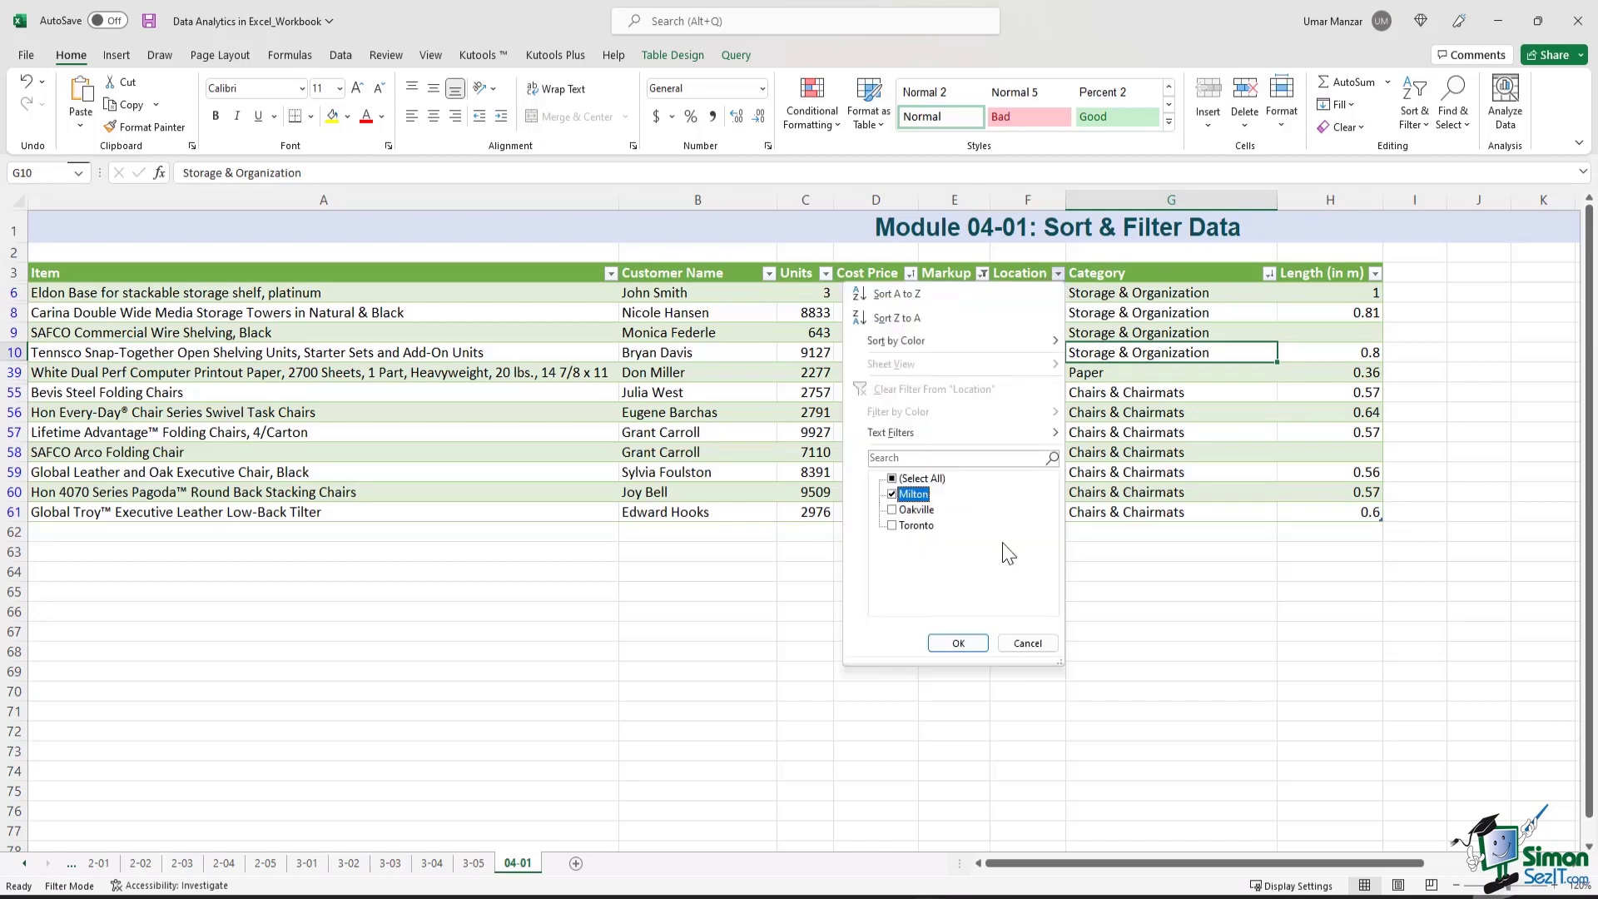
{"action": "left_click", "coordinate": [957, 643]}
{"action": "left_click", "coordinate": [1045, 581]}
{"action": "left_click_drag", "start_coordinate": [955, 292], "coordinate": [955, 312]}
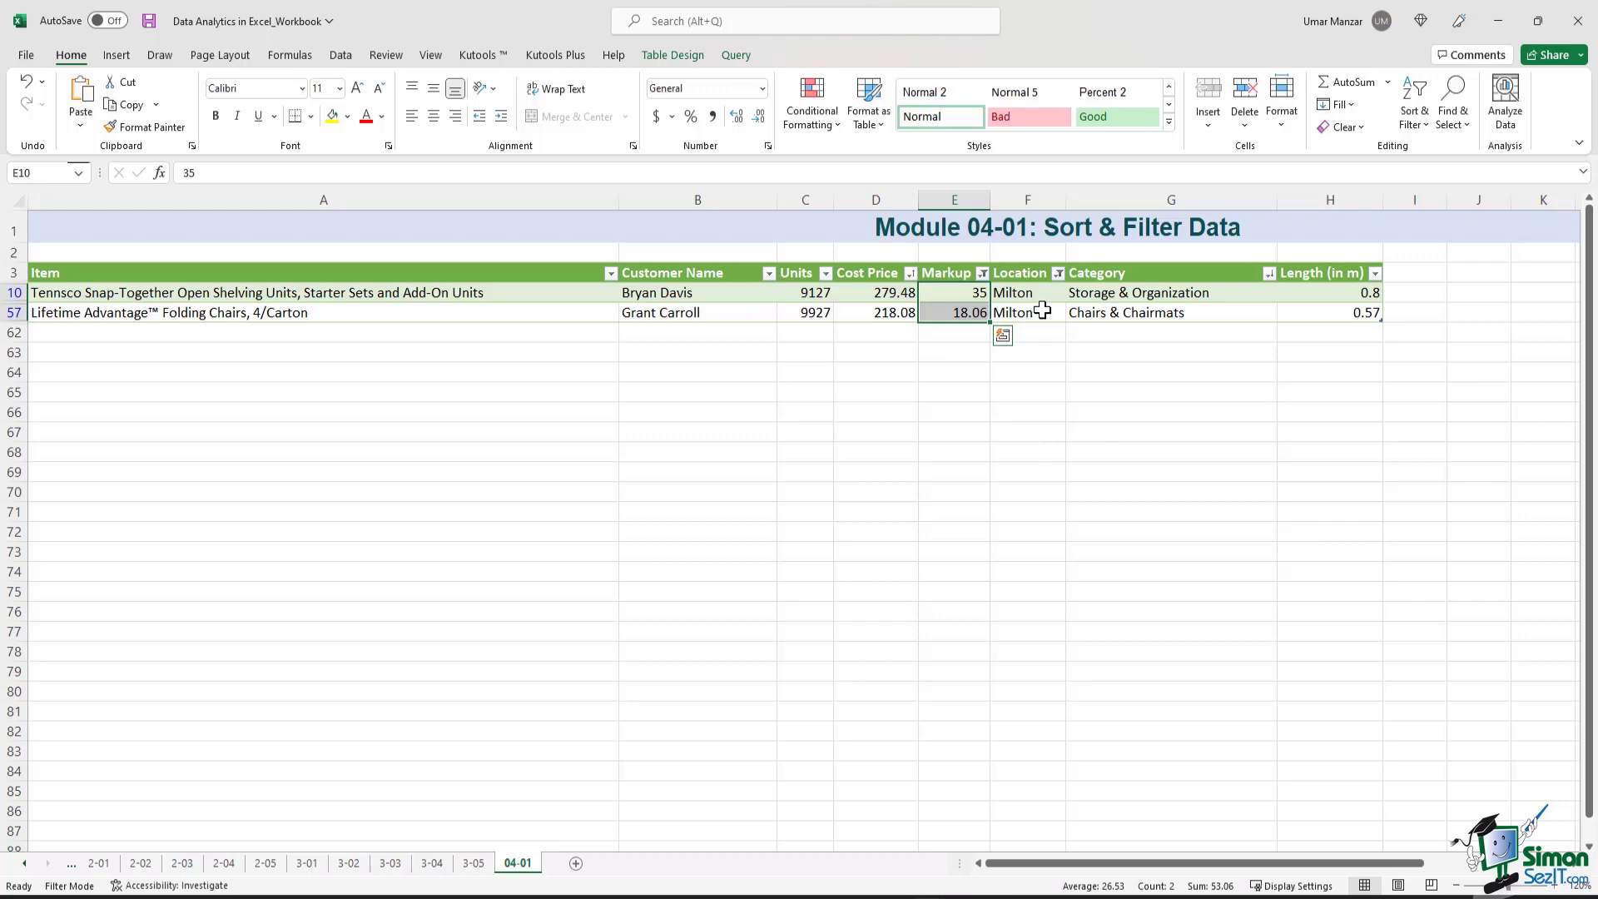
{"action": "left_click", "coordinate": [1060, 355]}
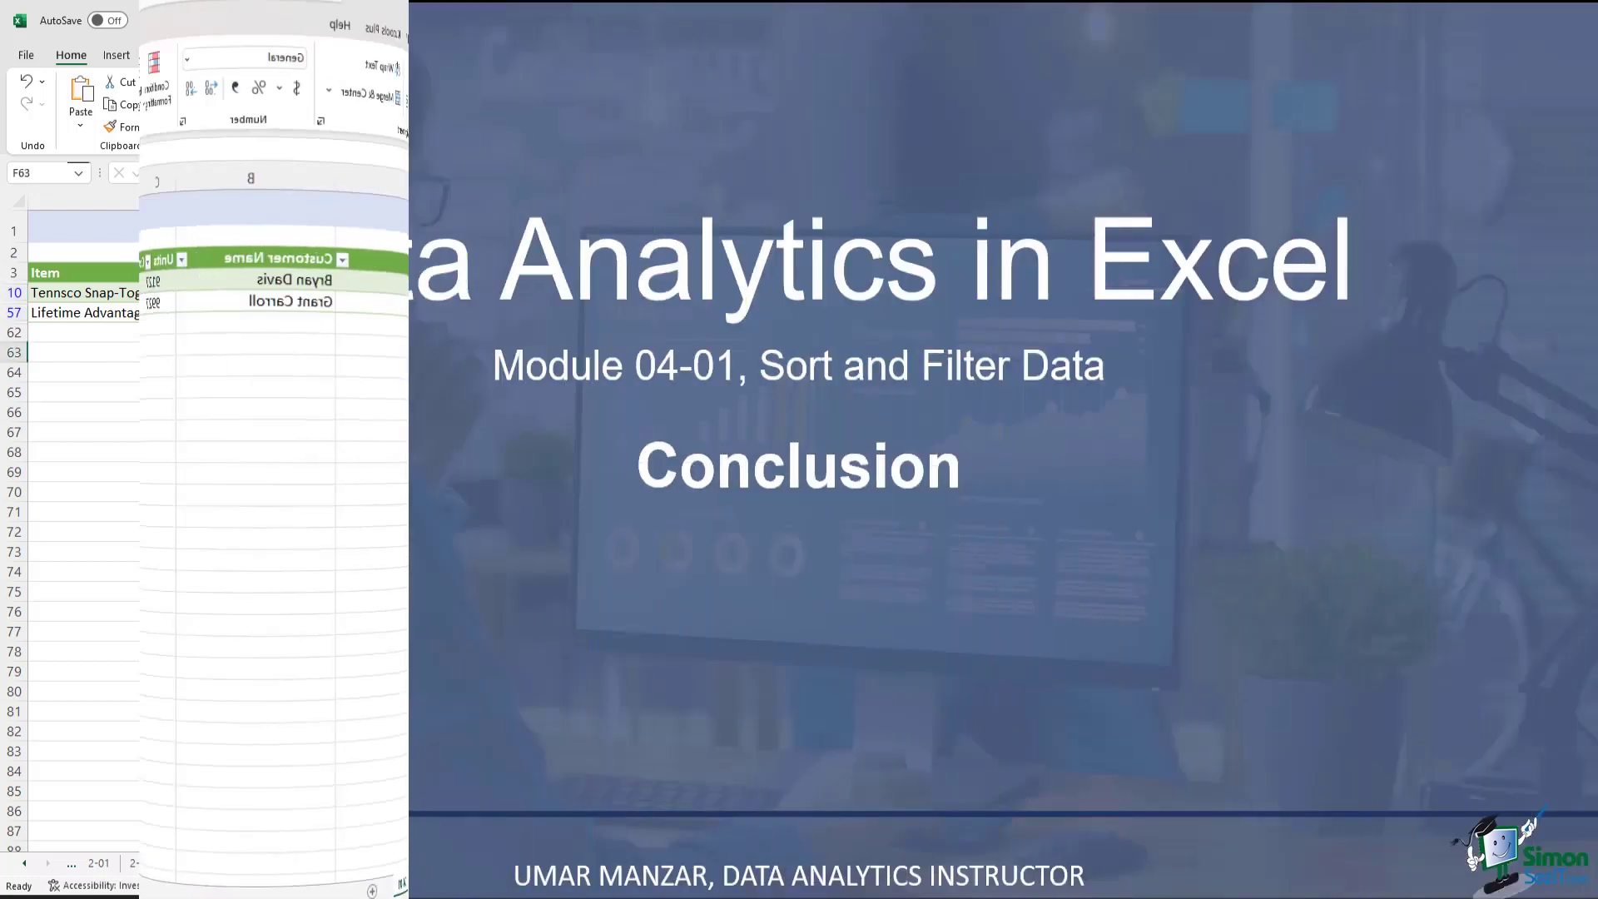